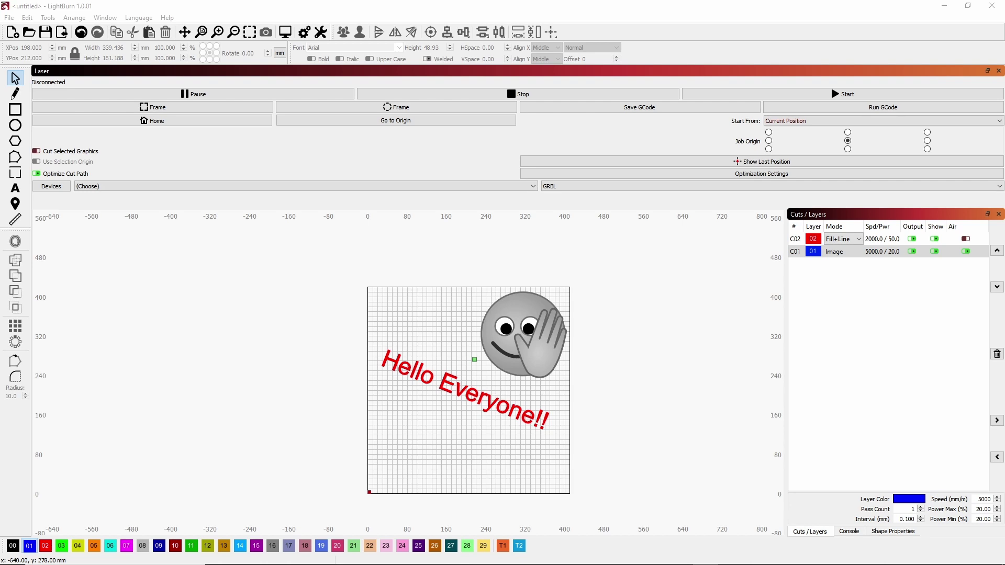
# Review the display and units options in the program settings and close them without changes.
pyautogui.click(27, 17)
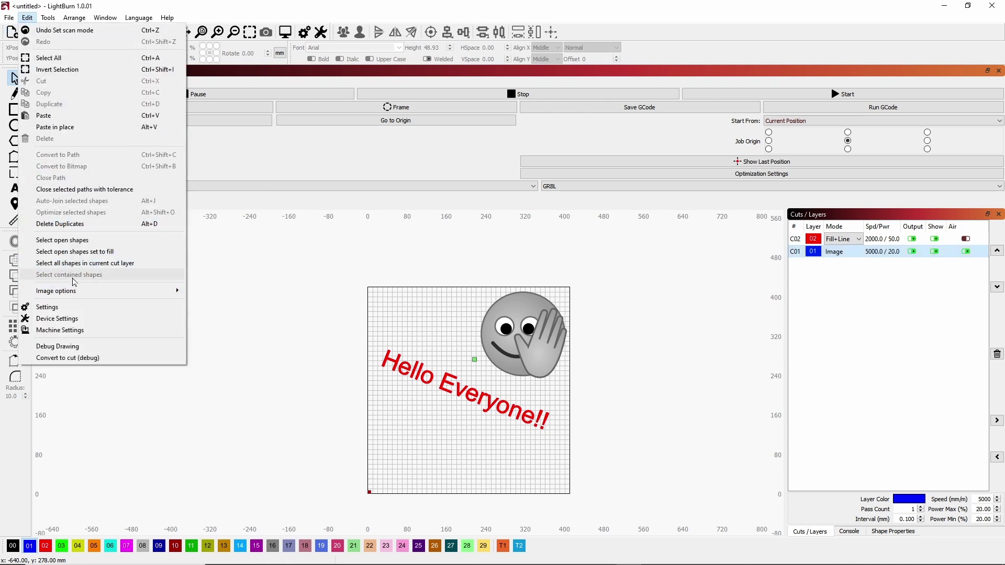
pyautogui.click(90, 307)
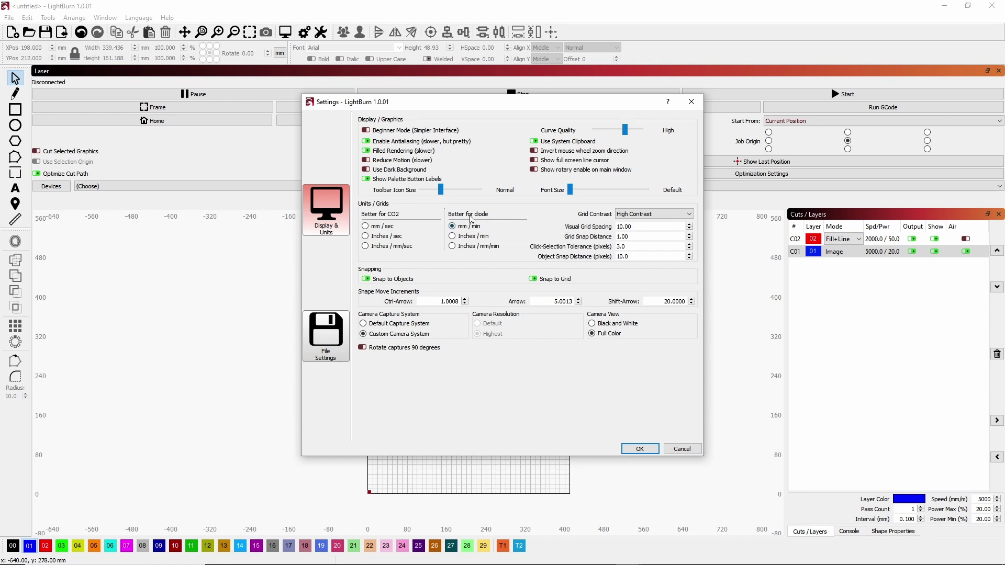
pyautogui.click(680, 451)
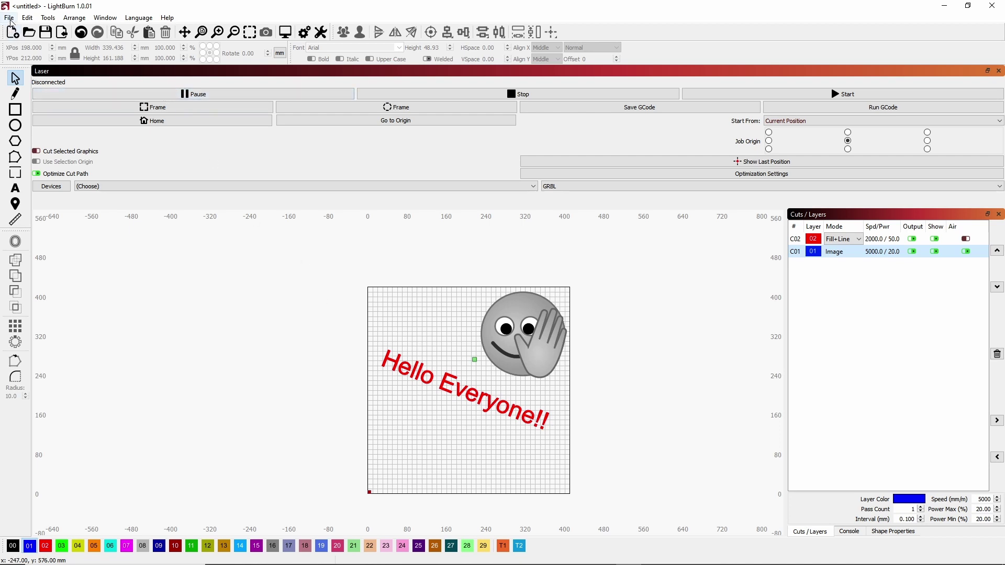
# Review the GRBL device settings, including the working size and origin, and close them.
pyautogui.click(27, 18)
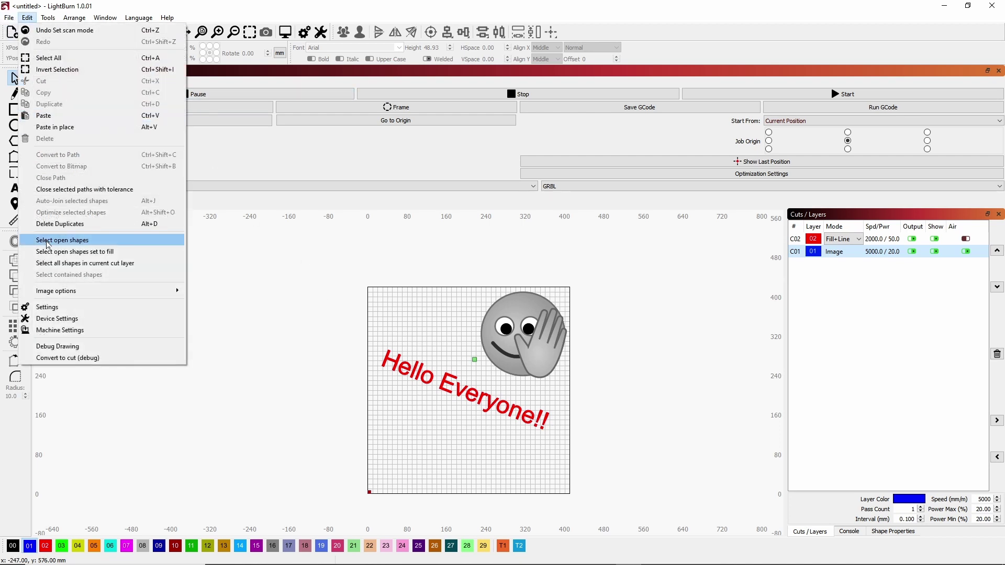
pyautogui.click(77, 323)
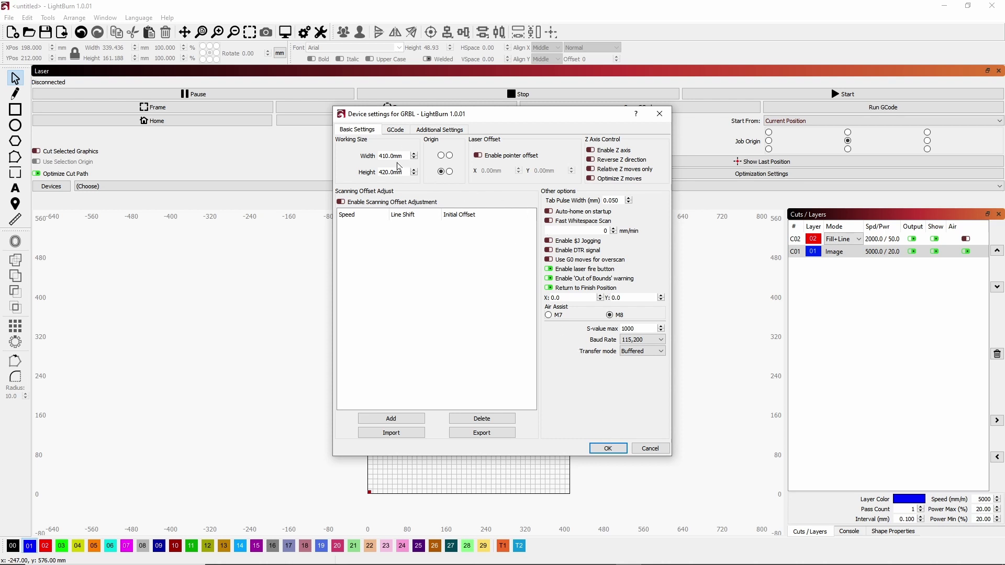
pyautogui.click(607, 449)
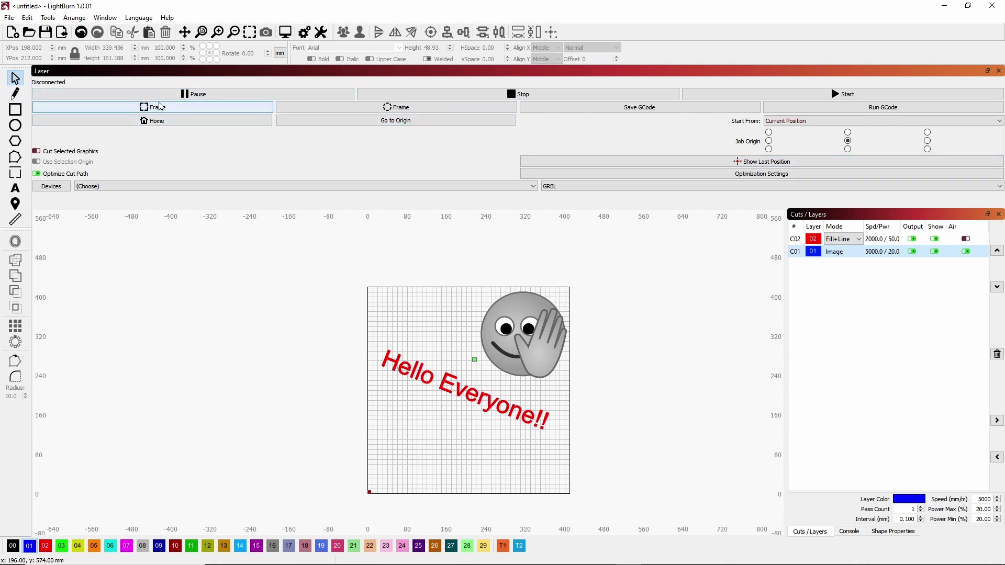
# Show the Move window, examine its jog and origin controls, and close it.
pyautogui.click(107, 17)
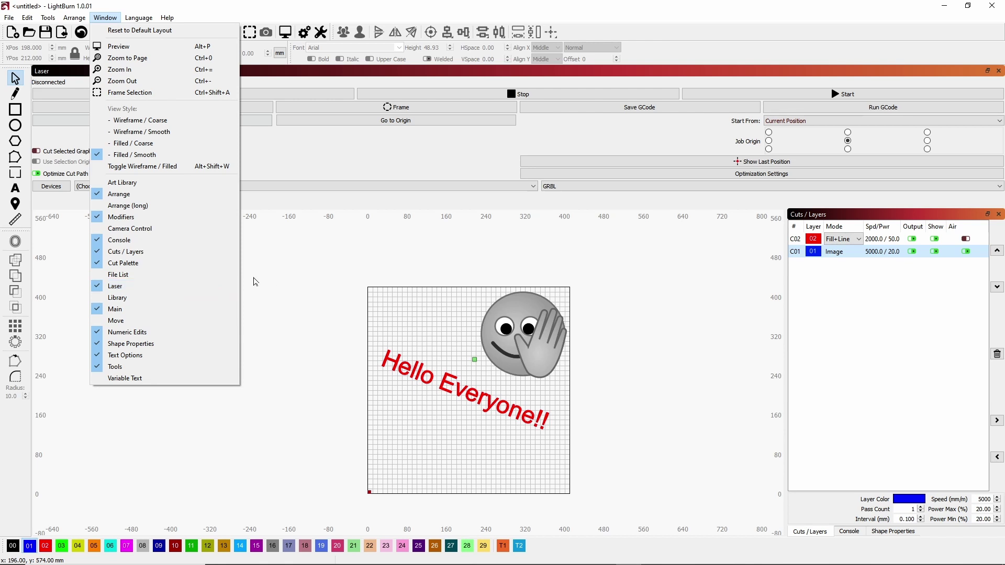
pyautogui.click(622, 240)
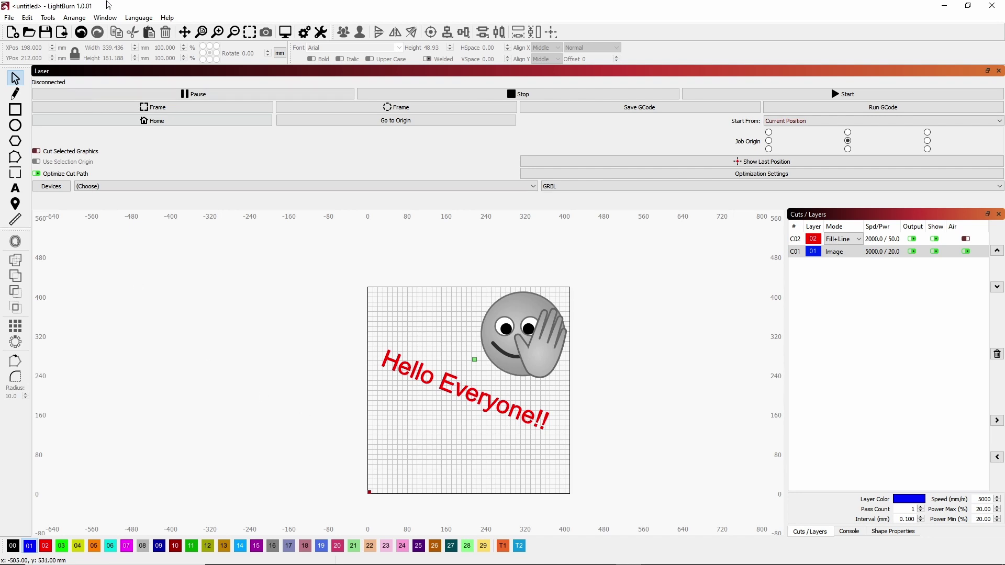
pyautogui.click(109, 19)
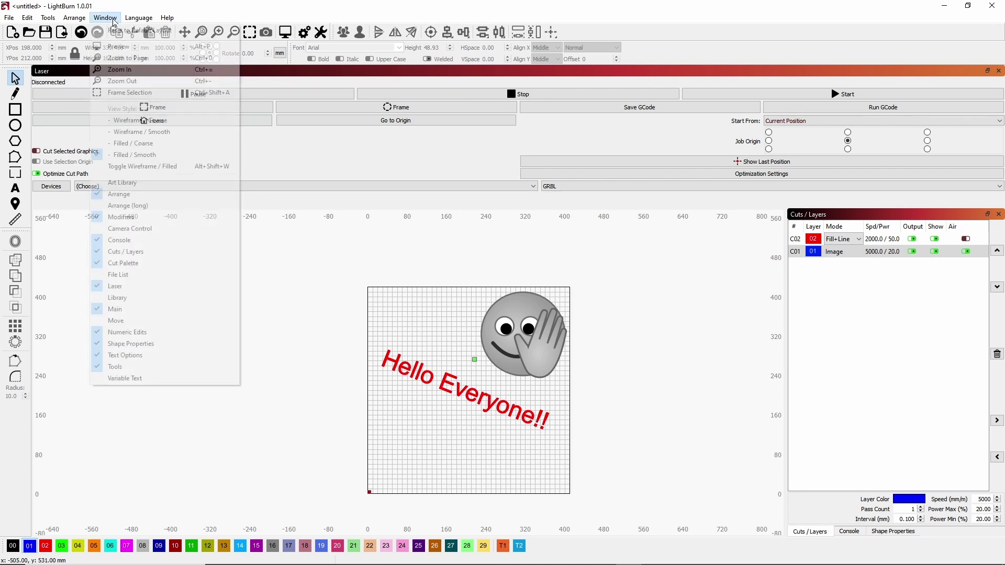
pyautogui.click(139, 321)
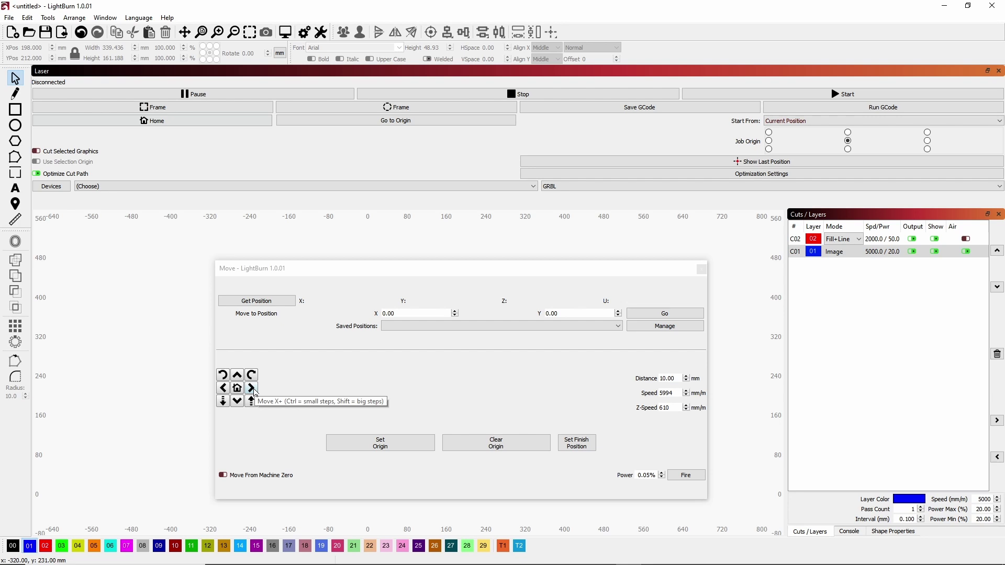
pyautogui.click(701, 269)
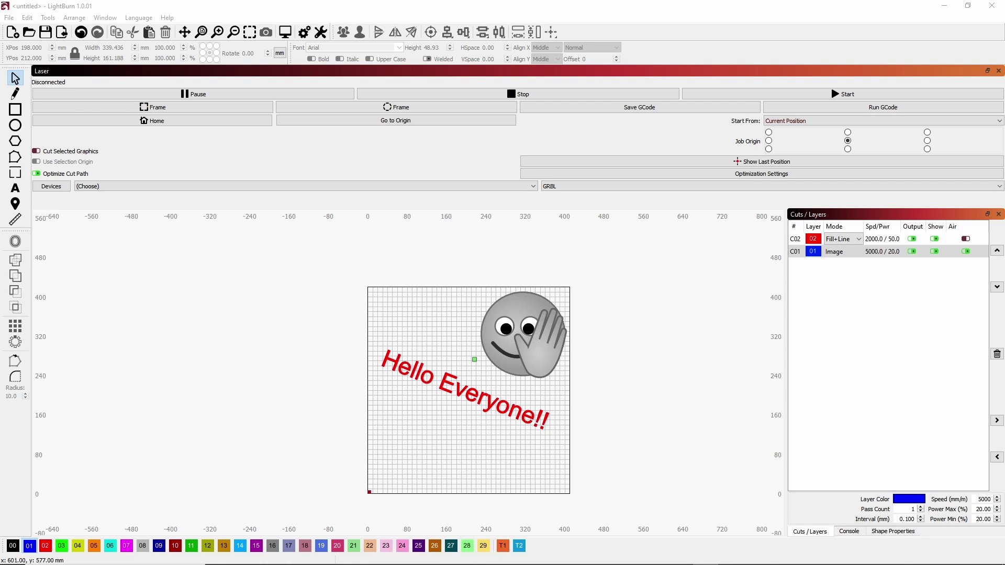
# Delete the smiley image and the "Hello Everyone!!" text from the workspace.
pyautogui.click(525, 333)
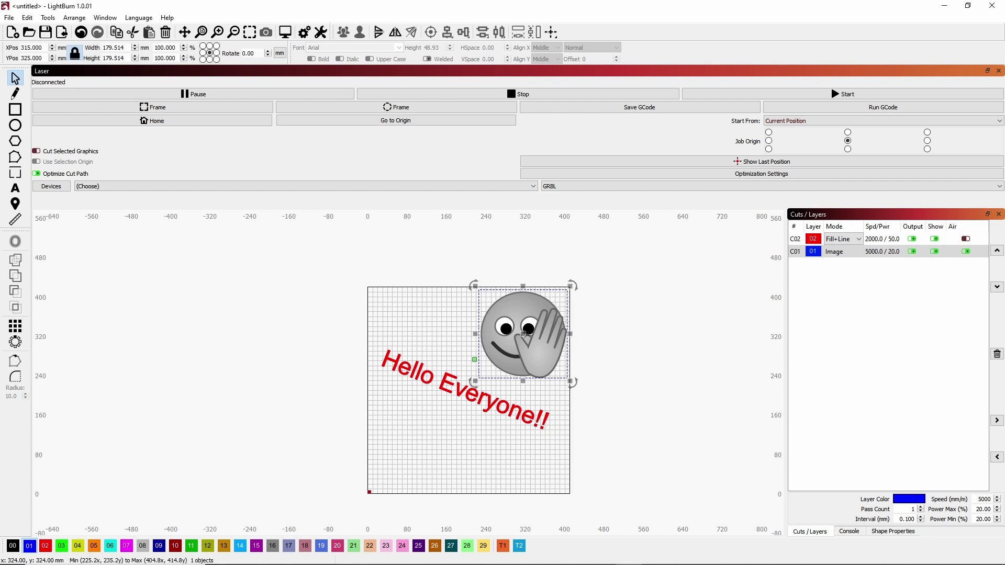
pyautogui.press('Delete')
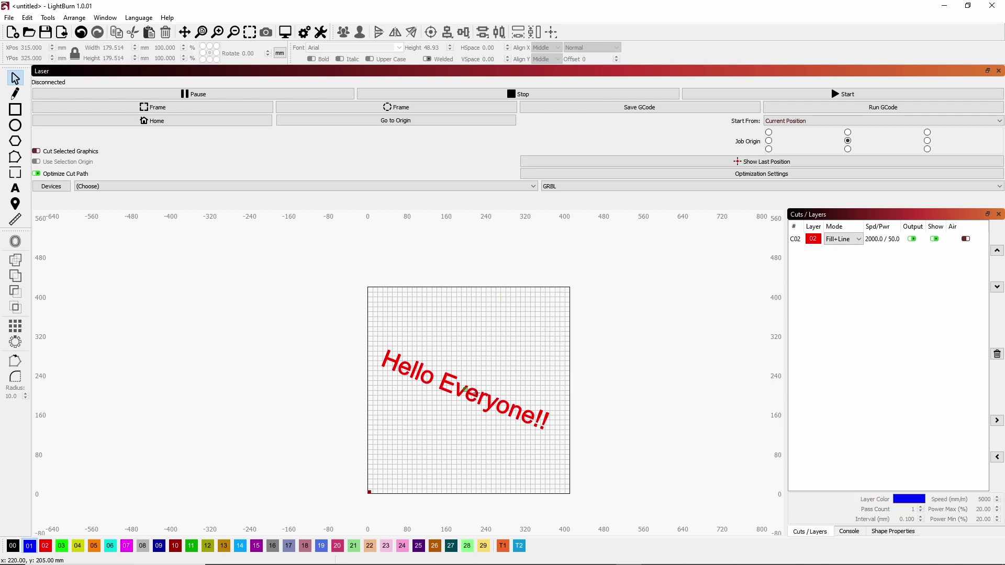
pyautogui.click(477, 393)
pyautogui.press('Delete')
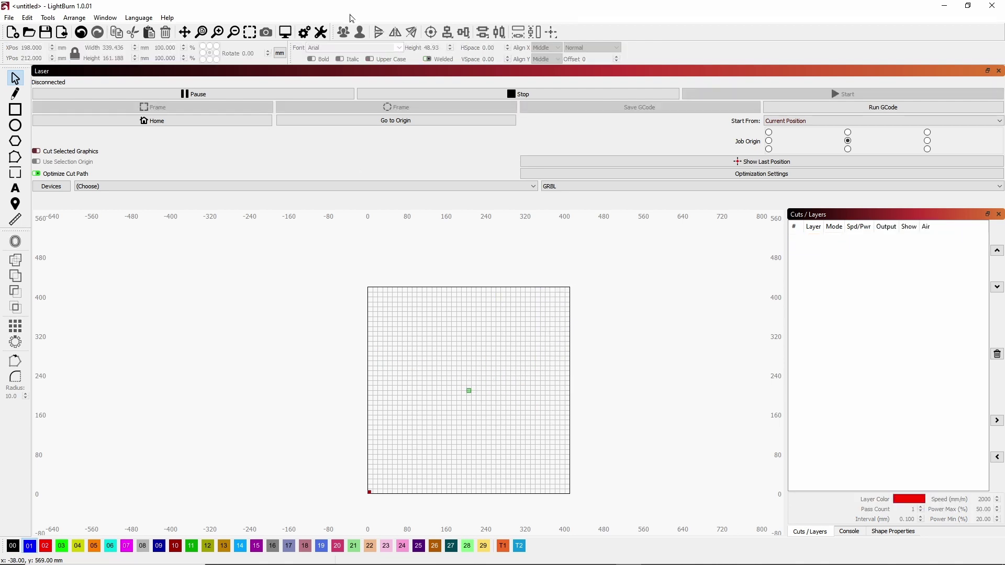
pyautogui.scroll(3, 490, 394)
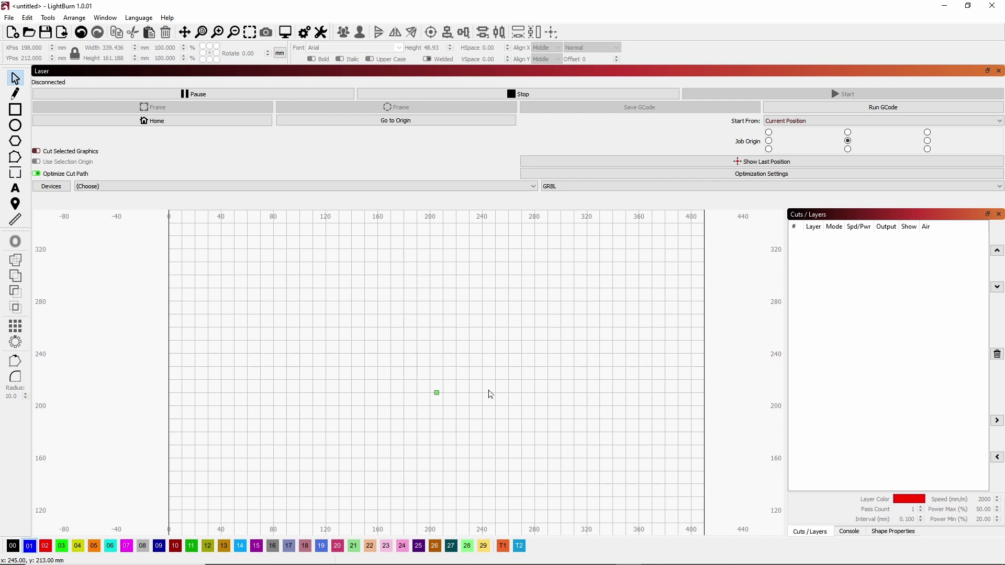
pyautogui.scroll(2, 491, 394)
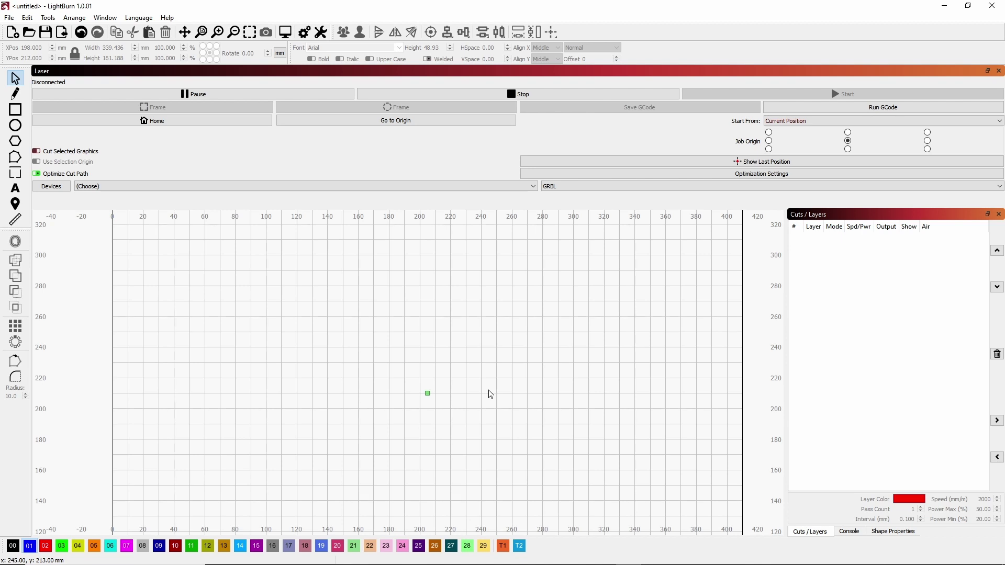
pyautogui.click(14, 111)
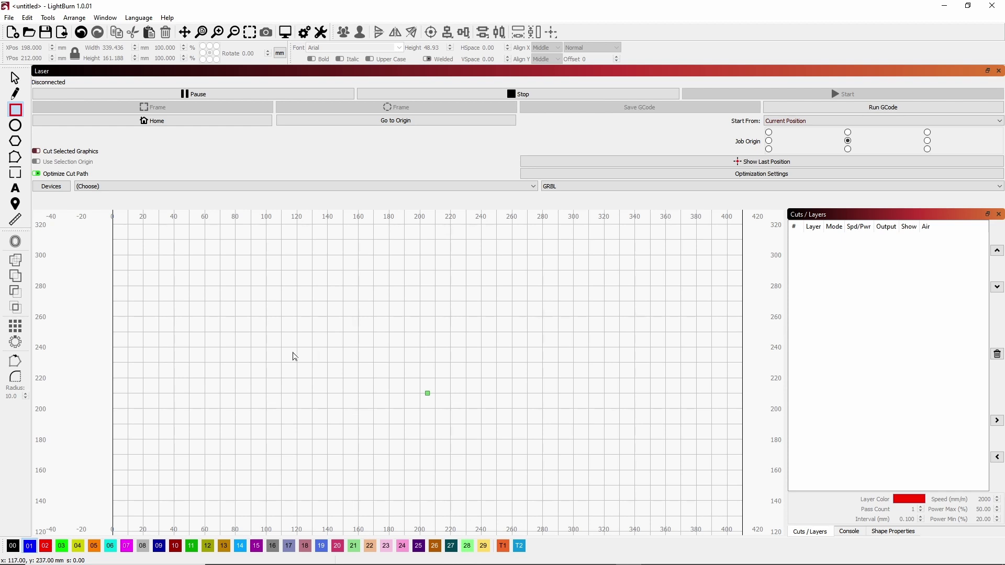
pyautogui.moveTo(268, 309); pyautogui.dragTo(274, 315)
pyautogui.moveTo(451, 361)
pyautogui.mouseDown()
pyautogui.moveTo(559, 367)
pyautogui.moveTo(336, 342)
pyautogui.moveTo(352, 439)
pyautogui.moveTo(641, 384)
pyautogui.moveTo(623, 462)
pyautogui.moveTo(283, 424)
pyautogui.moveTo(321, 396)
pyautogui.moveTo(354, 316)
pyautogui.moveTo(722, 313)
pyautogui.moveTo(694, 445)
pyautogui.moveTo(260, 406)
pyautogui.moveTo(233, 360)
pyautogui.moveTo(238, 343)
pyautogui.moveTo(256, 373)
pyautogui.moveTo(368, 355)
pyautogui.moveTo(347, 341)
pyautogui.moveTo(318, 379)
pyautogui.moveTo(346, 391)
pyautogui.moveTo(359, 378)
pyautogui.moveTo(397, 393)
pyautogui.moveTo(401, 446)
pyautogui.moveTo(372, 393)
pyautogui.moveTo(265, 305)
pyautogui.mouseUp()
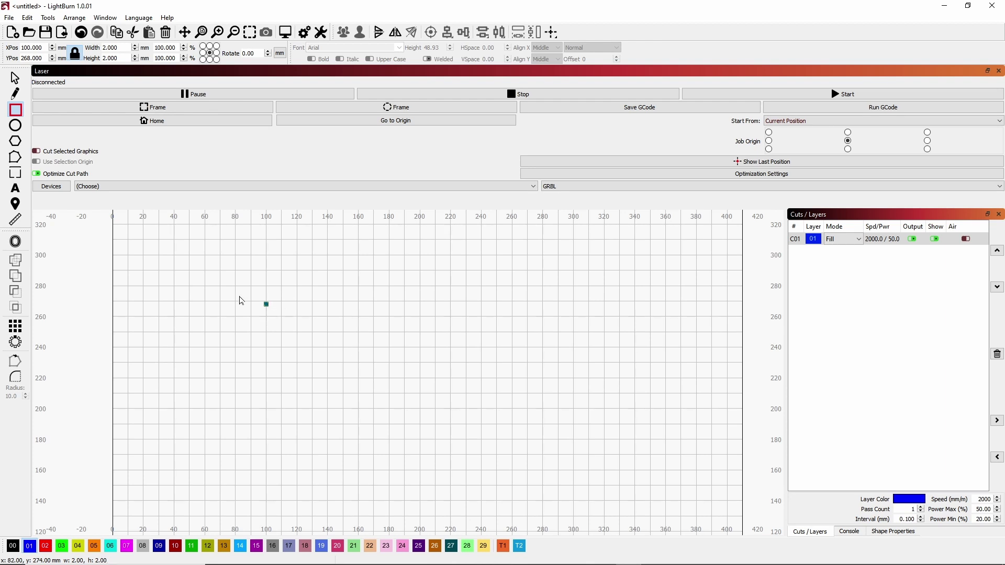
pyautogui.click(265, 305)
pyautogui.click(15, 79)
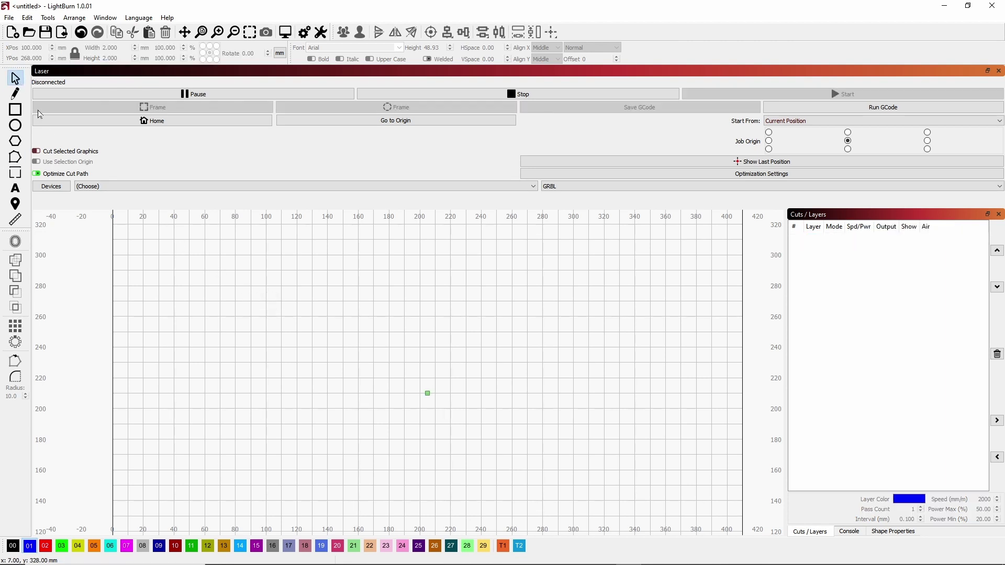
# Draw a square about 109 mm wide in the work area's left half and set layer 01 to Line mode.
pyautogui.click(15, 110)
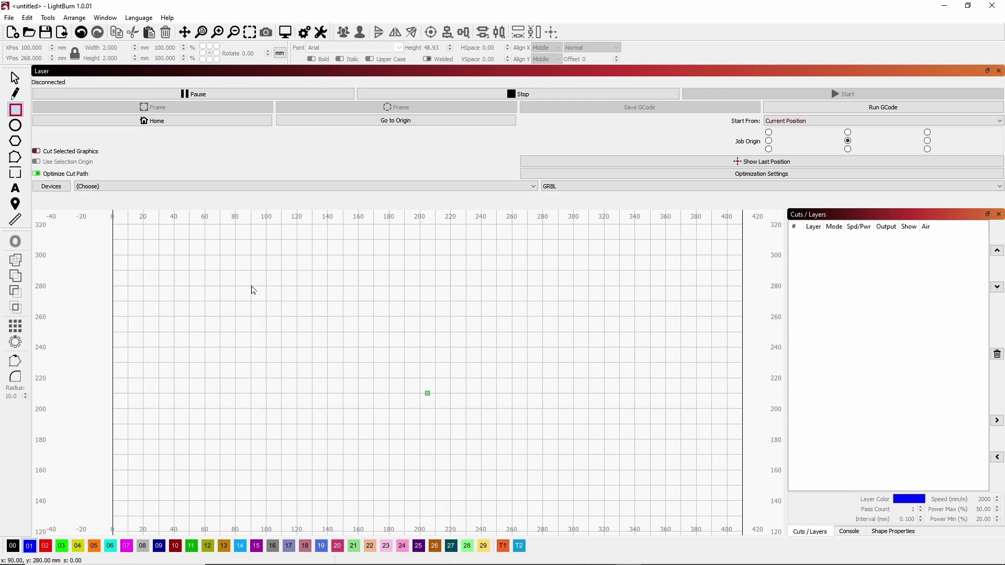
pyautogui.moveTo(251, 286); pyautogui.dragTo(418, 383)
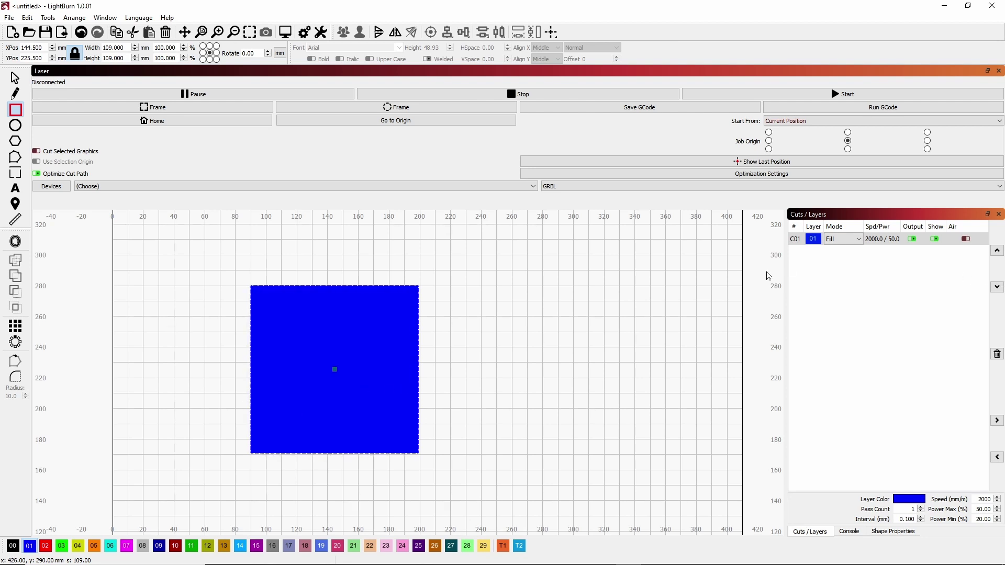
pyautogui.click(850, 243)
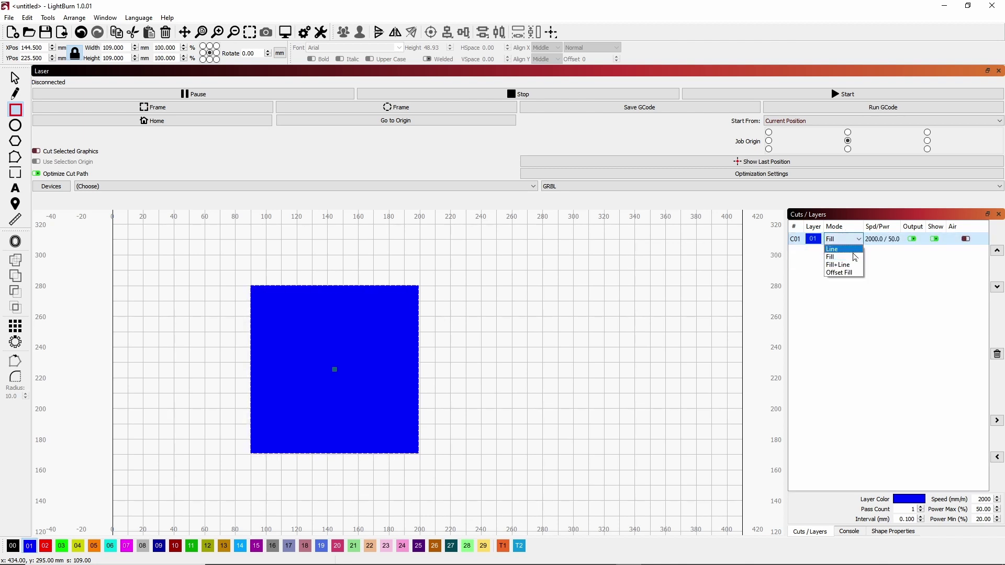
pyautogui.click(853, 250)
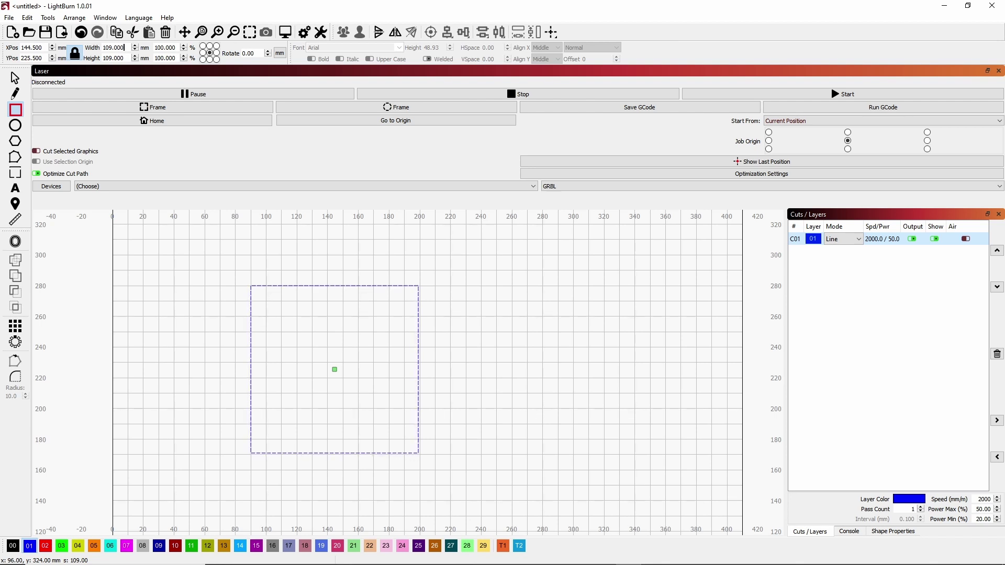
# Set the square's width to 100 mm, keeping its proportions.
pyautogui.moveTo(124, 48); pyautogui.dragTo(103, 48)
pyautogui.write('100')
pyautogui.press('Return')
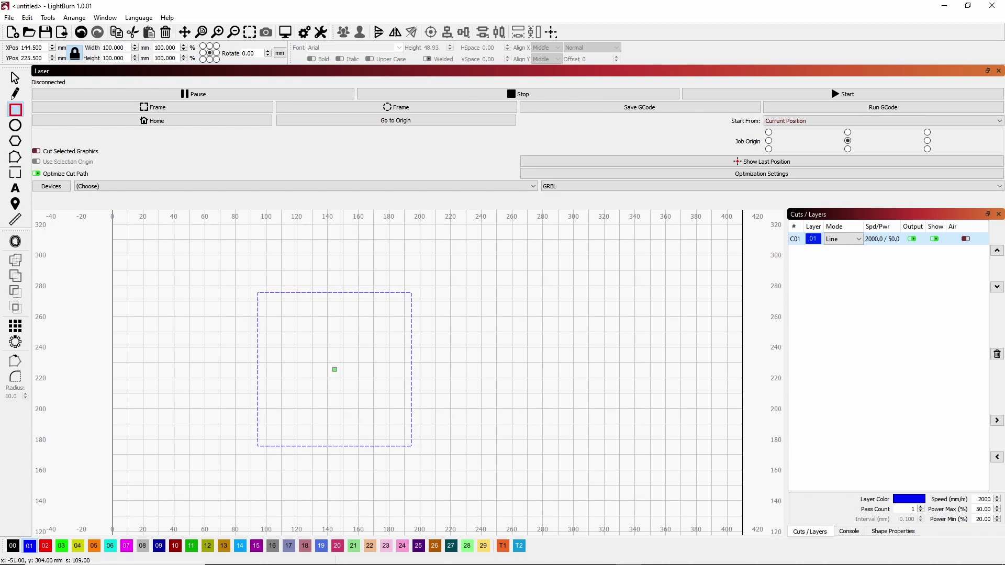
# Add the text "Hello" in Arial over the left part of the square.
pyautogui.click(15, 189)
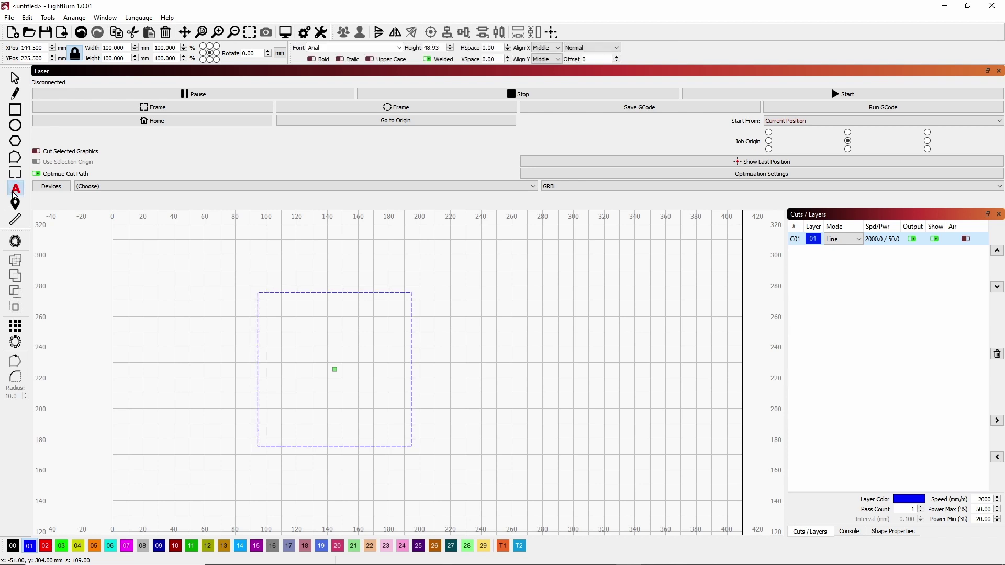
pyautogui.click(281, 360)
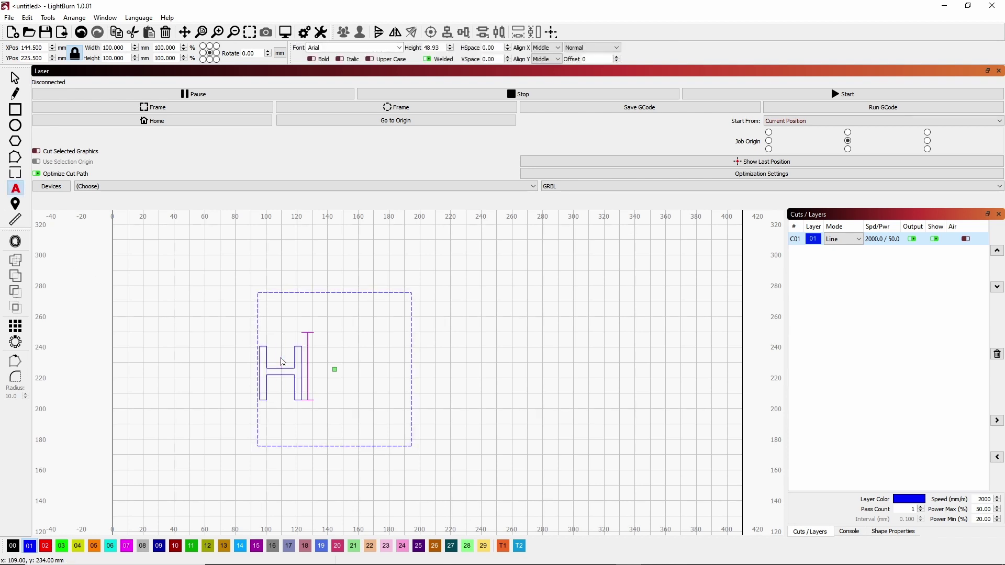
pyautogui.write('Hello')
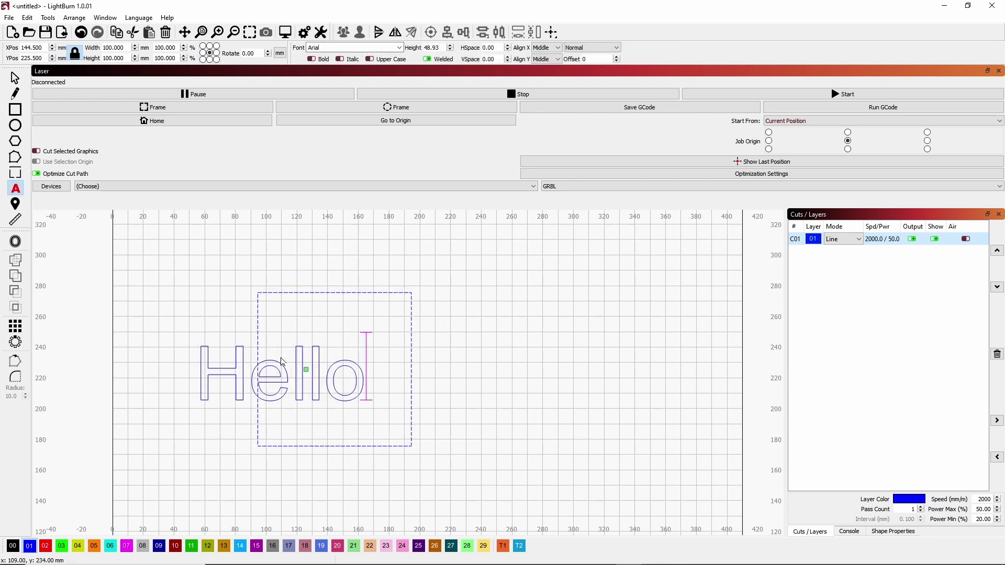
pyautogui.click(15, 78)
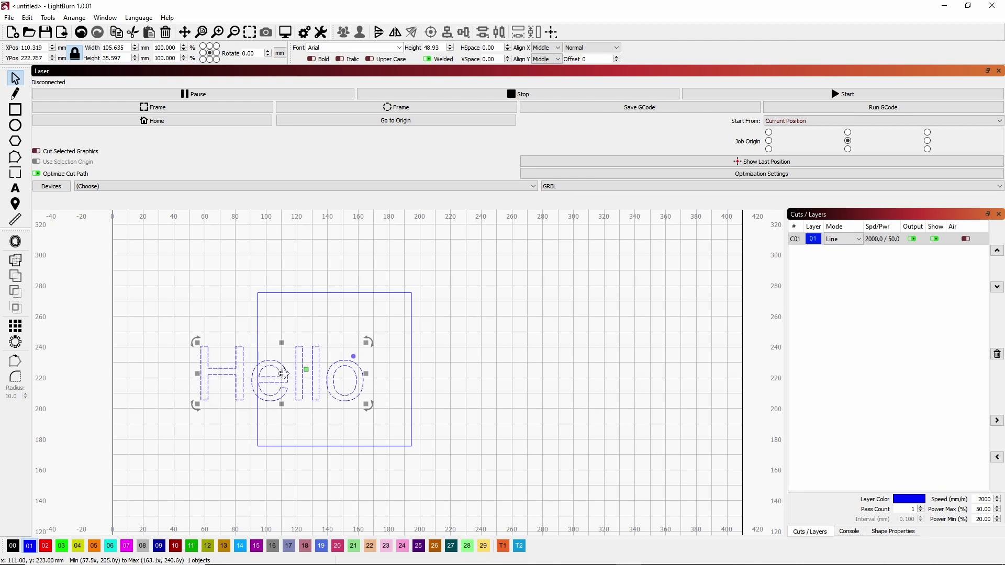
# Scale the "Hello" text down to about 74 mm wide and position it inside the square's upper half.
pyautogui.moveTo(283, 373); pyautogui.dragTo(334, 367)
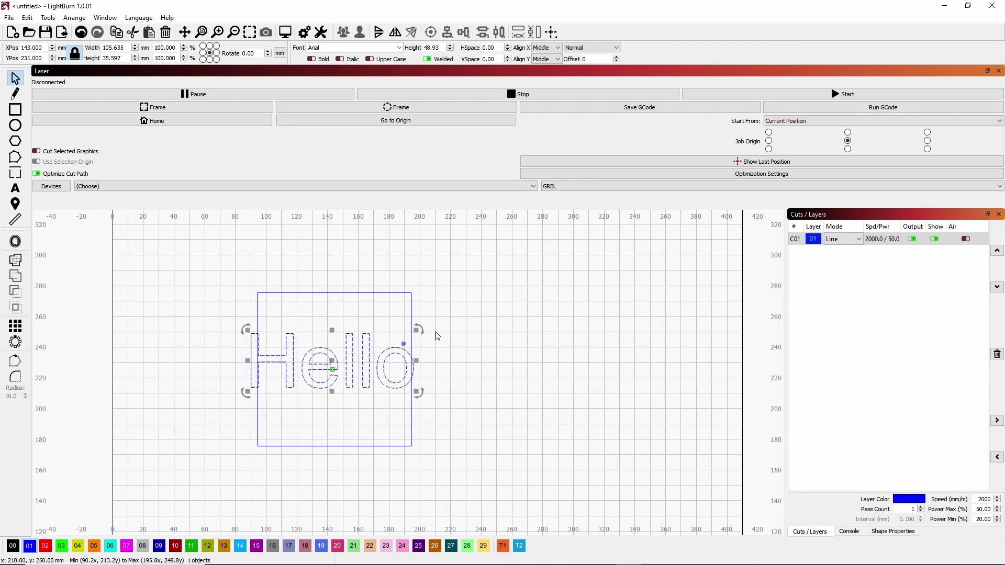
pyautogui.moveTo(416, 332); pyautogui.dragTo(367, 347)
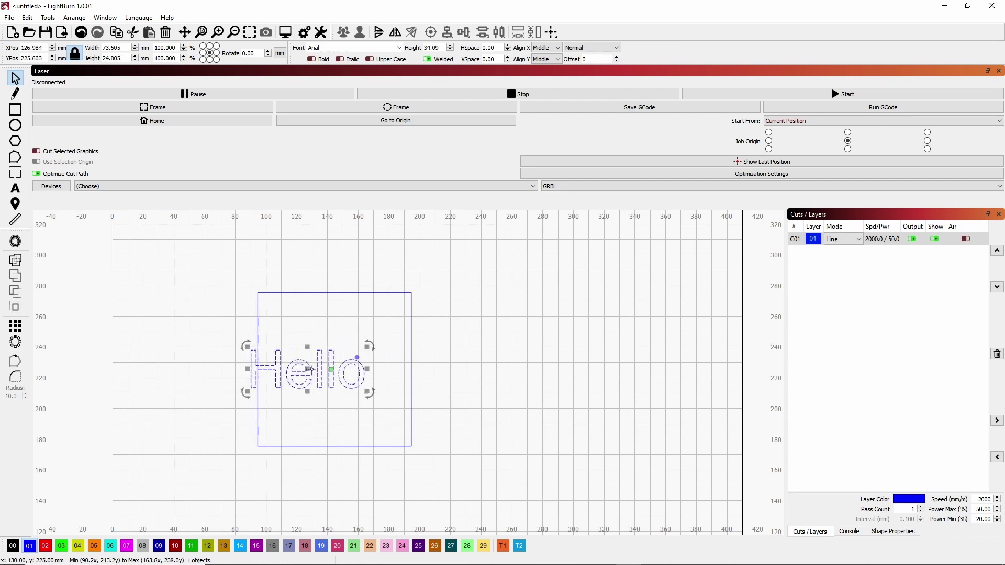
pyautogui.moveTo(307, 371); pyautogui.dragTo(334, 343)
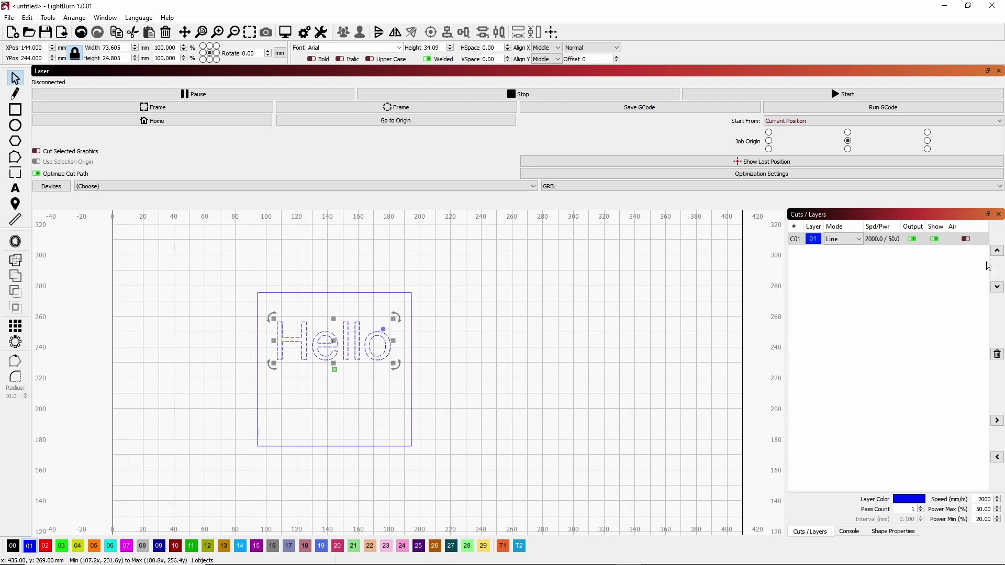
# Try to preview the job with layer 01's output turned off, and turn that output back on.
pyautogui.click(912, 239)
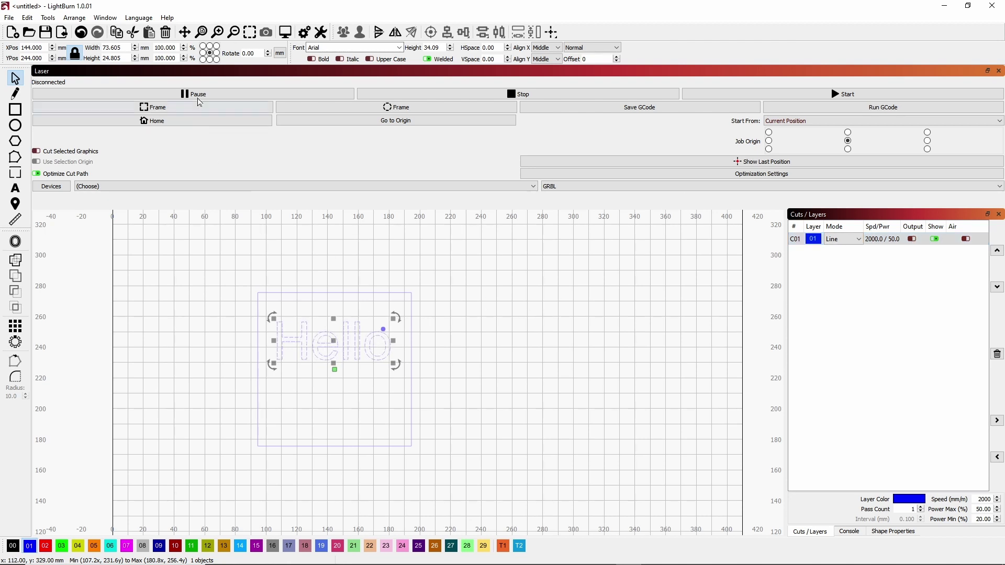
pyautogui.click(285, 32)
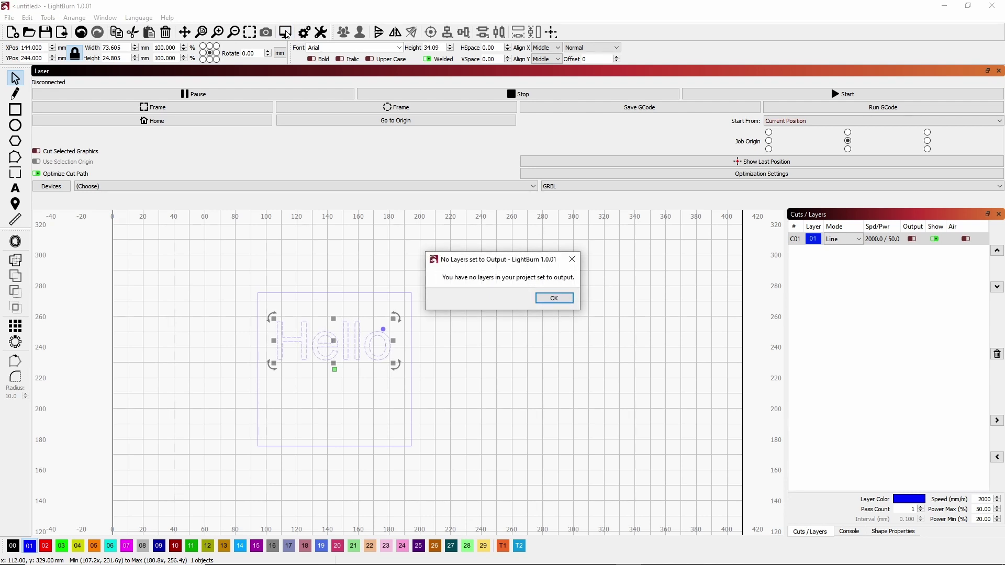
pyautogui.click(550, 300)
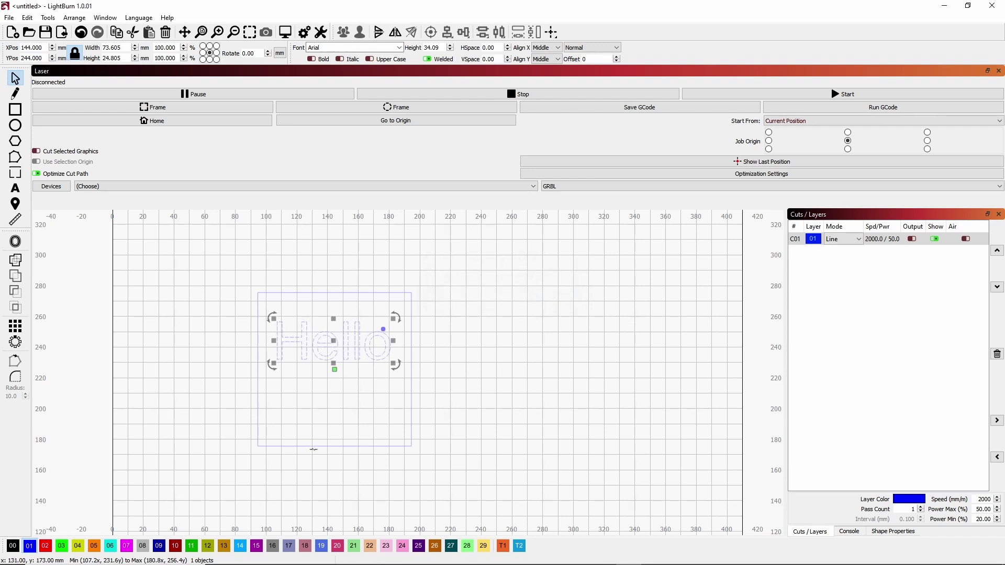
pyautogui.click(912, 241)
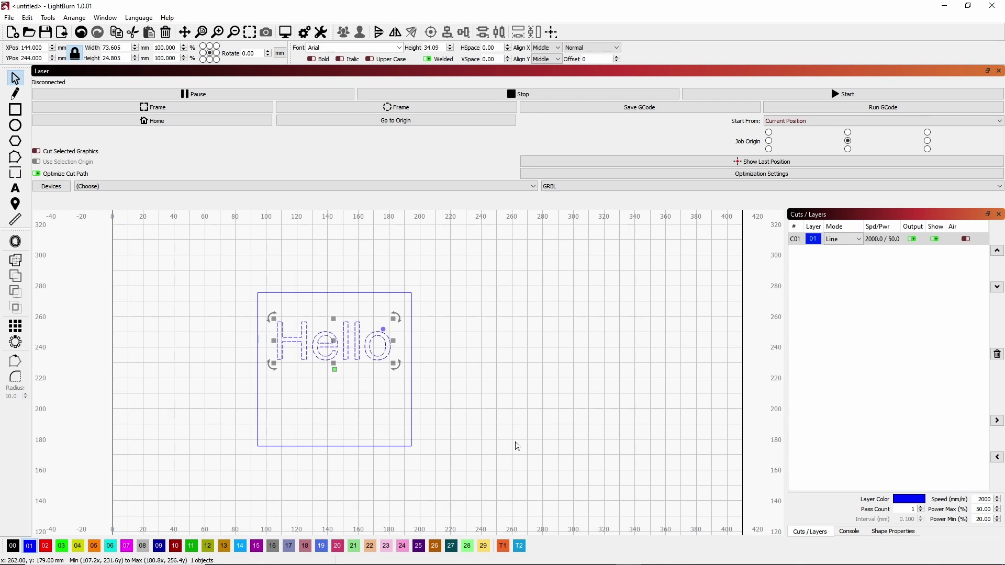
# Assign the "Hello" text to layer 02.
pyautogui.click(488, 345)
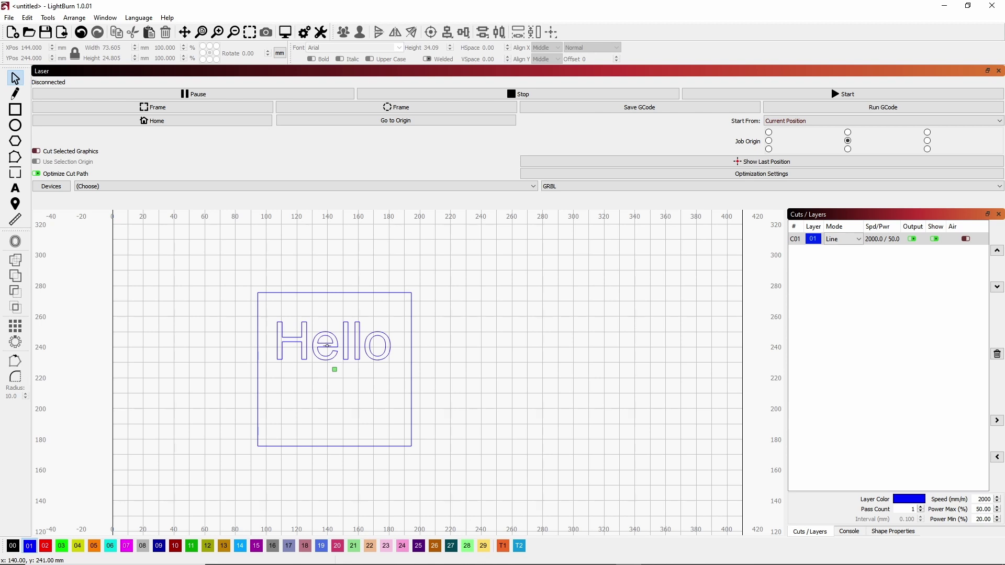
pyautogui.click(327, 345)
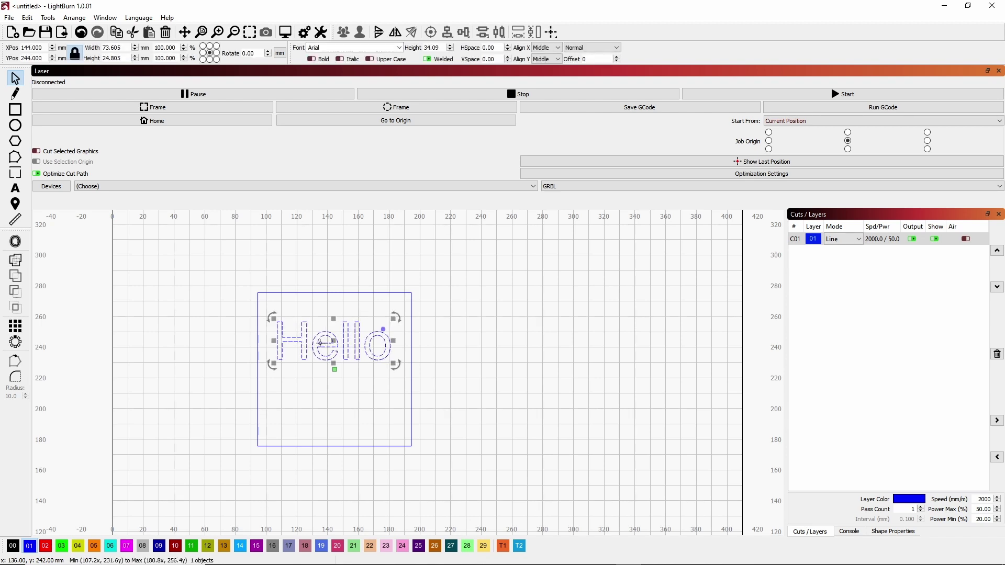
pyautogui.click(45, 546)
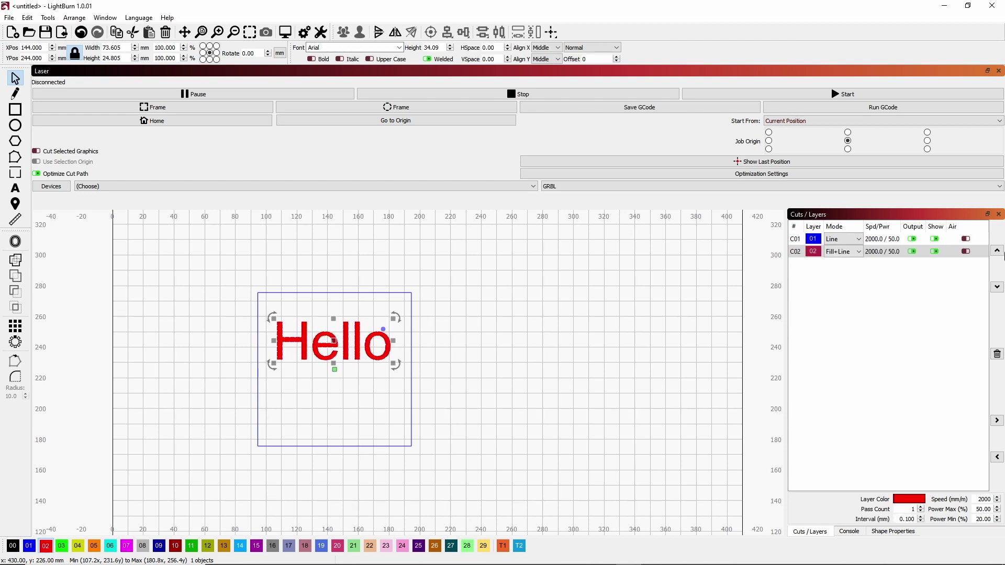
# Turn off layer 01's output and preview the job with only layer 02.
pyautogui.click(911, 240)
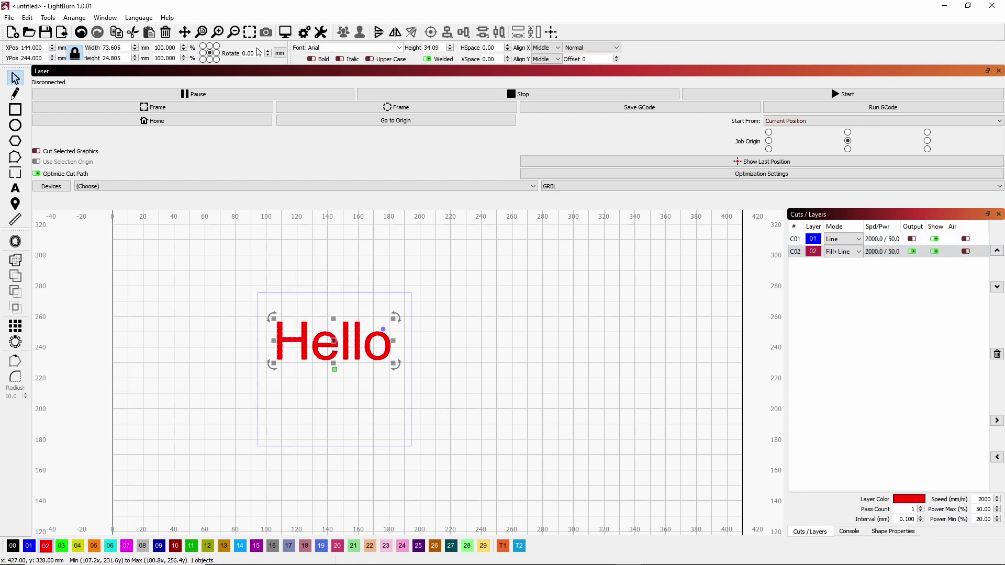
pyautogui.click(284, 35)
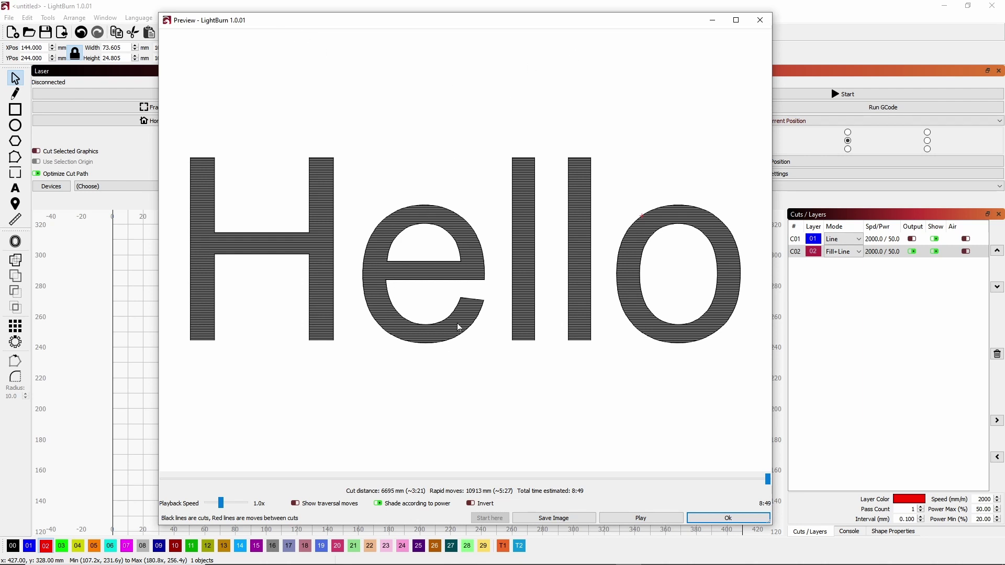
pyautogui.click(733, 520)
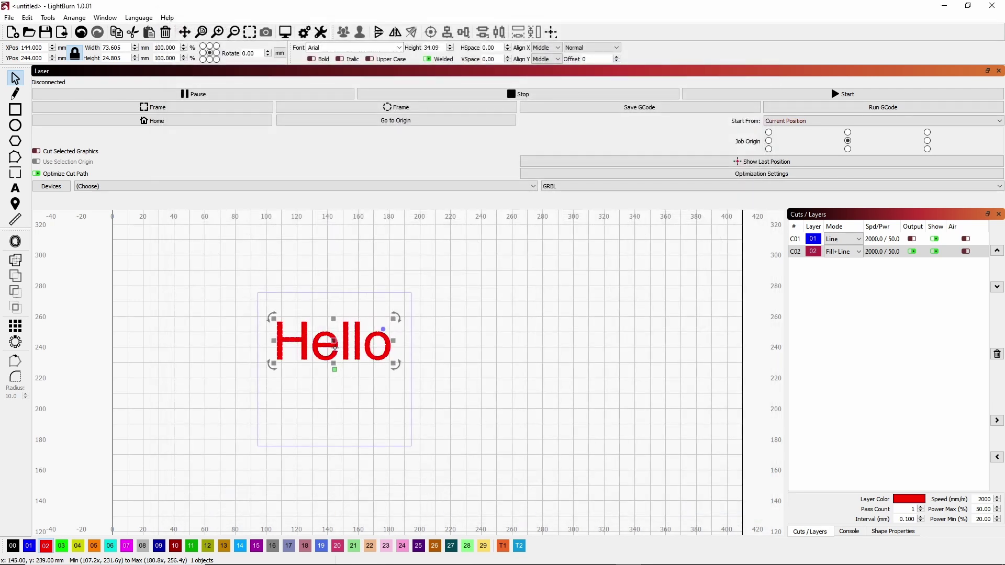
# Delete the "Hello" text and turn layer 01's output back on.
pyautogui.press('Delete')
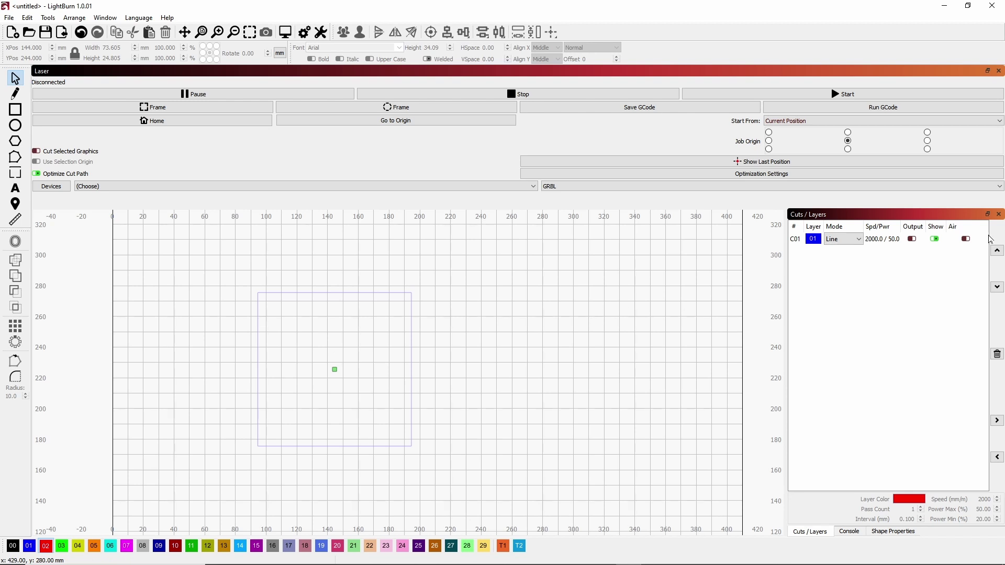
pyautogui.click(911, 240)
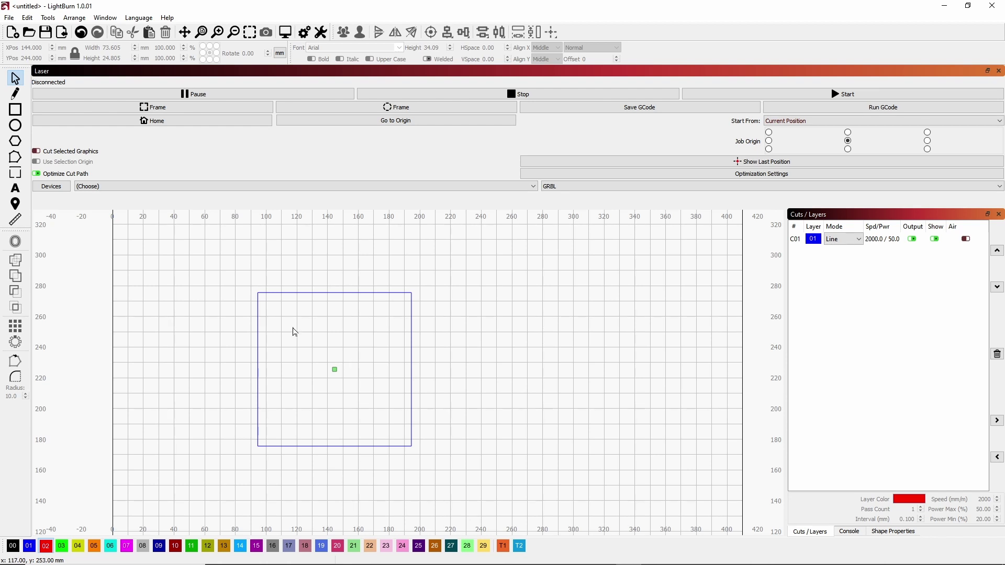
# Draw a circle about 31 mm in diameter on layer 02 in the upper-left part of the square.
pyautogui.click(16, 125)
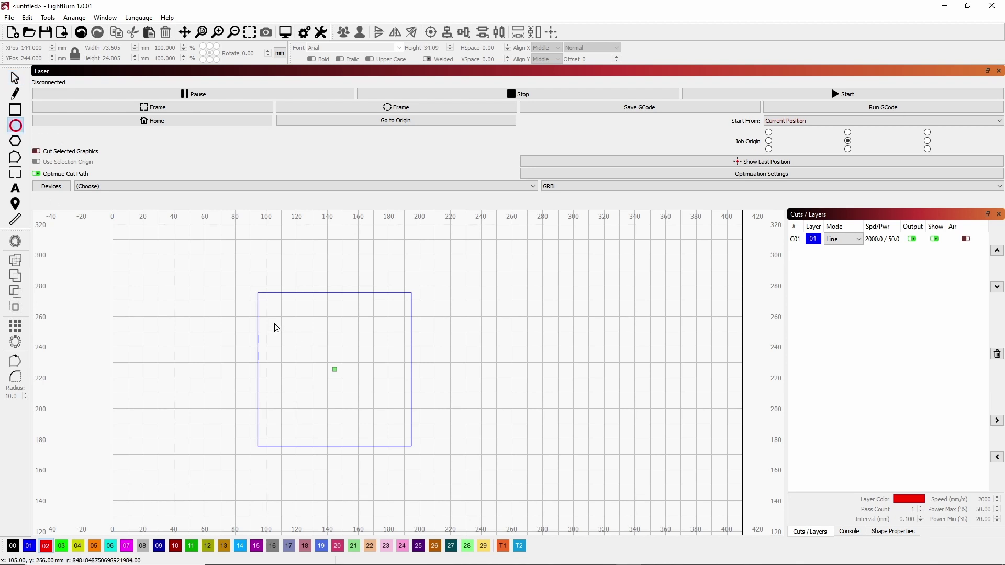
pyautogui.moveTo(276, 323); pyautogui.dragTo(309, 374)
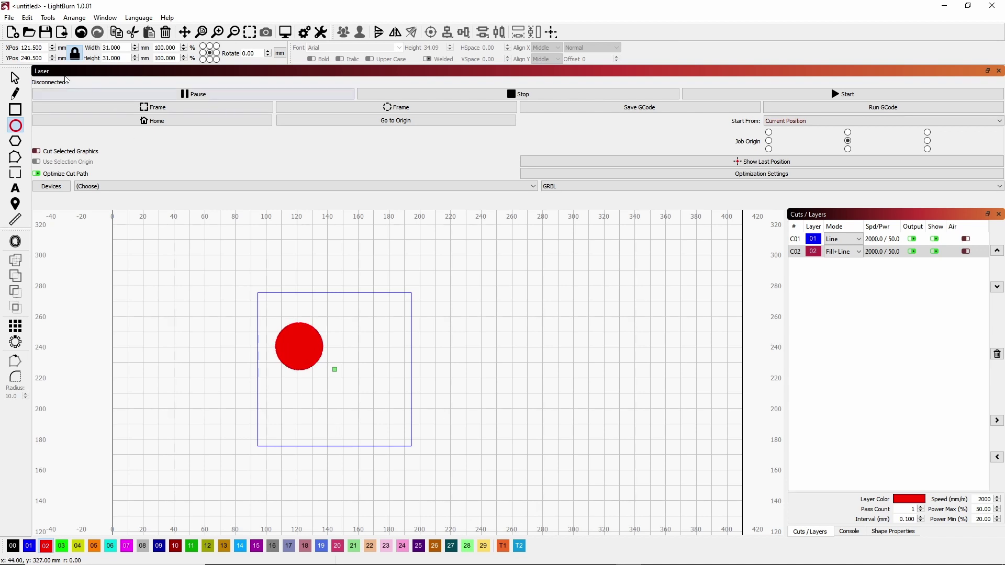
pyautogui.click(15, 77)
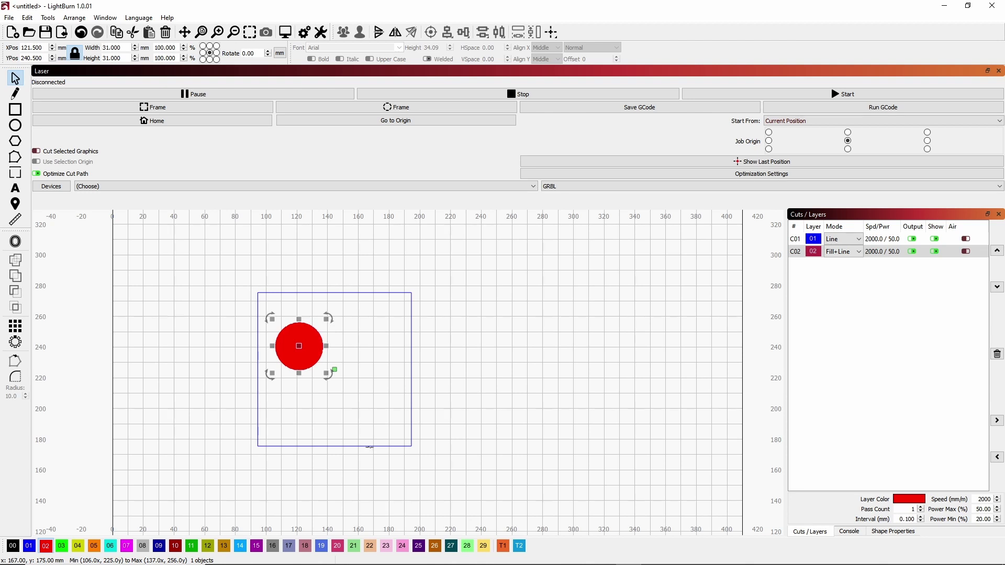
# Center the circle inside the square in both directions with Align V-Center and Align H-Center.
pyautogui.keyDown('shift'); pyautogui.click(370, 447); pyautogui.keyUp('shift')
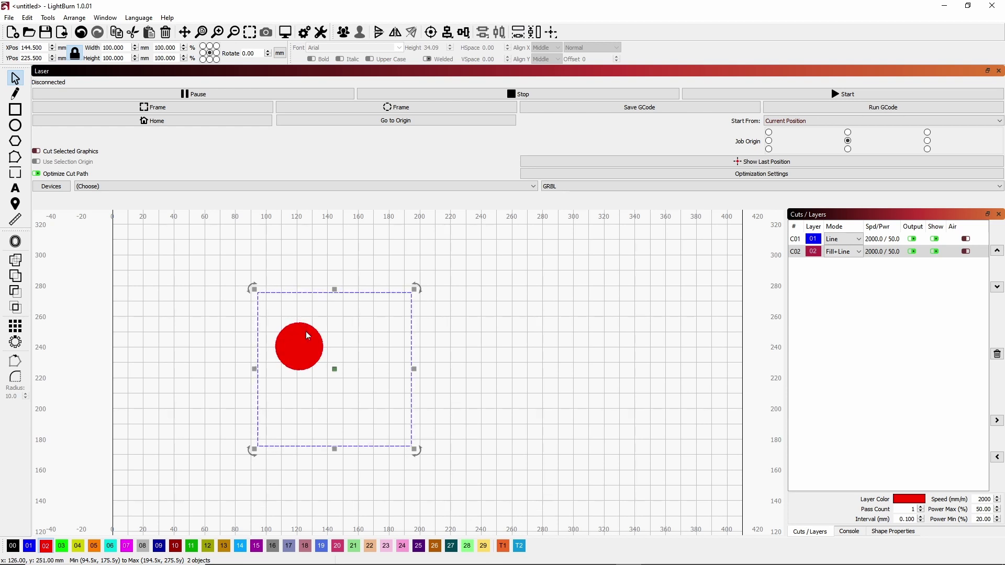
pyautogui.scroll(5, 308, 336)
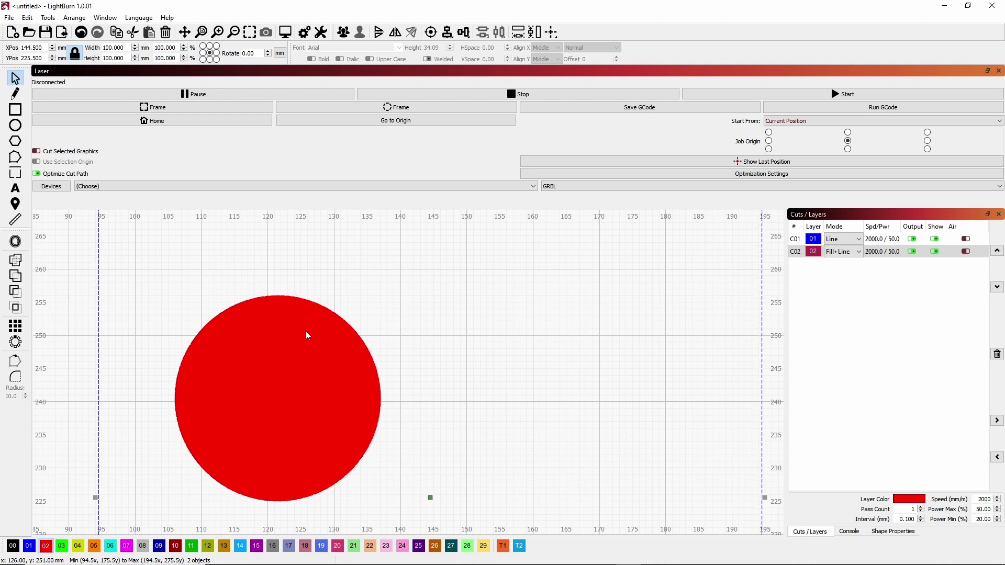
pyautogui.scroll(-2, 308, 335)
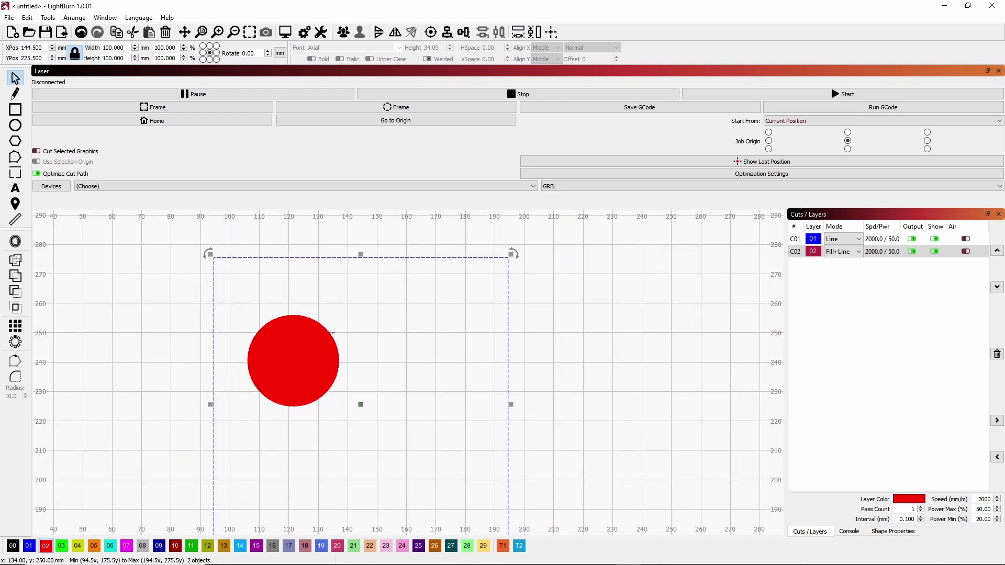
pyautogui.scroll(-1, 332, 333)
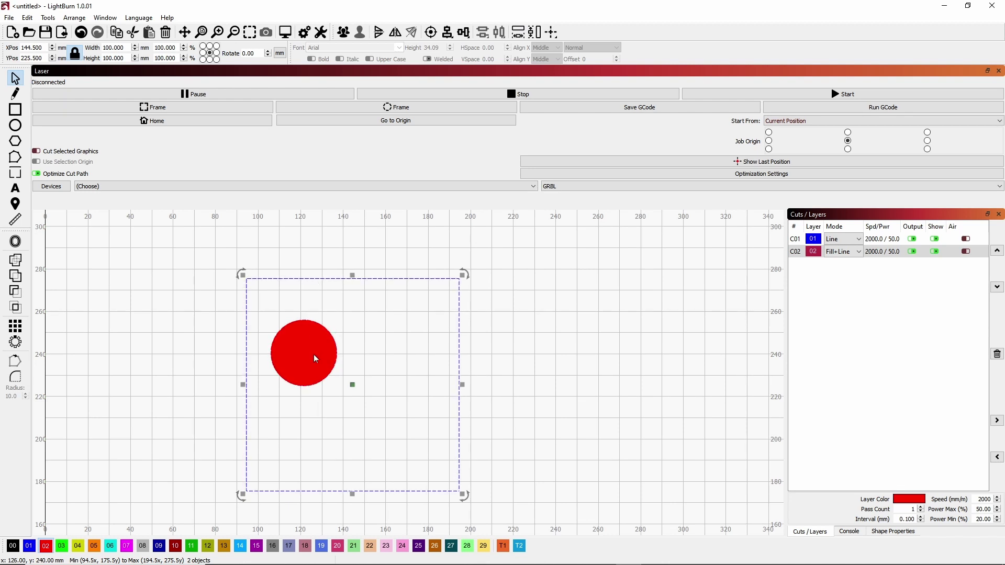
pyautogui.click(448, 35)
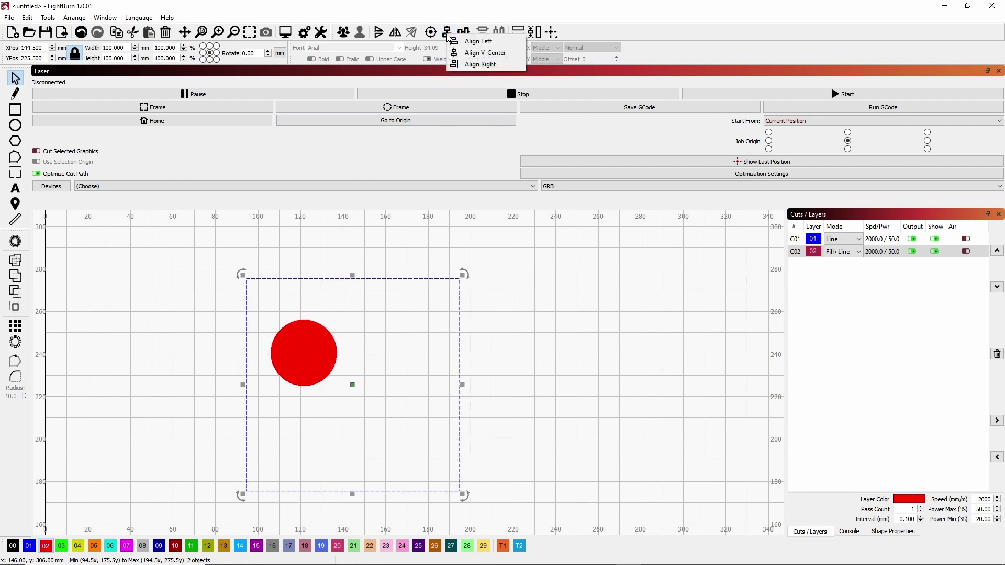
pyautogui.click(504, 53)
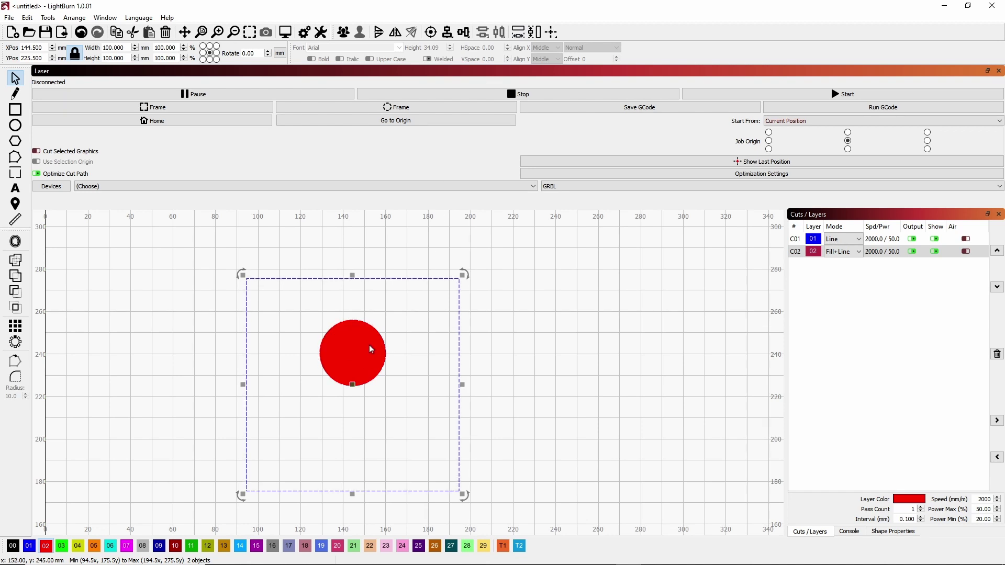
pyautogui.click(464, 32)
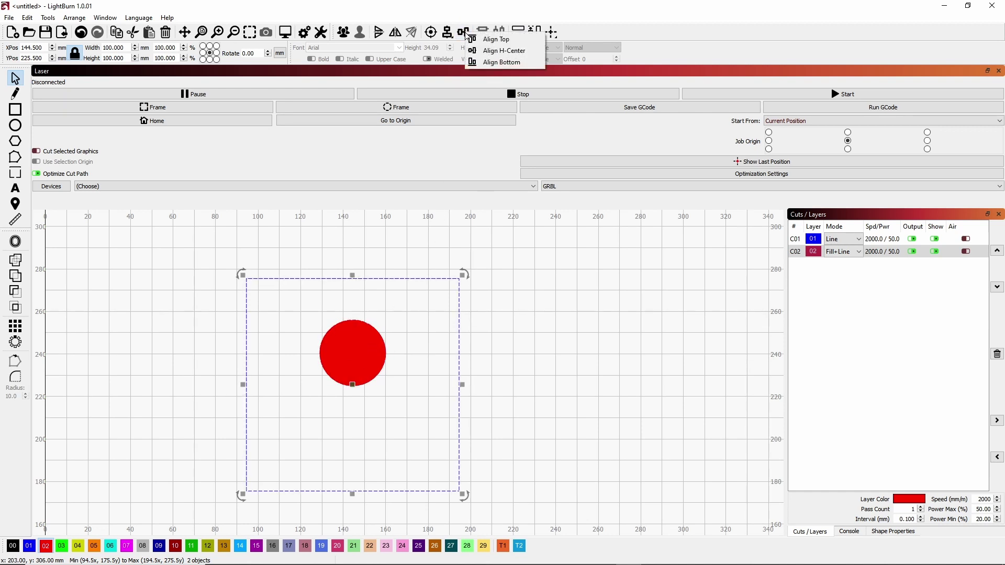
pyautogui.click(487, 54)
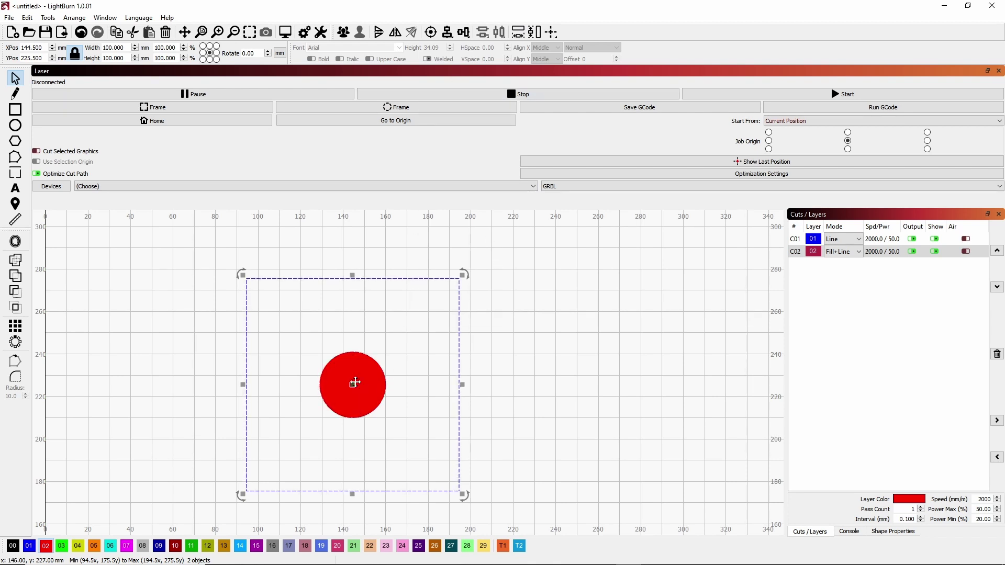
# Move the circle up near the square's upper edge and line it up with the square's middle using Align V-Center.
pyautogui.moveTo(355, 382); pyautogui.dragTo(356, 310)
pyautogui.click(525, 345)
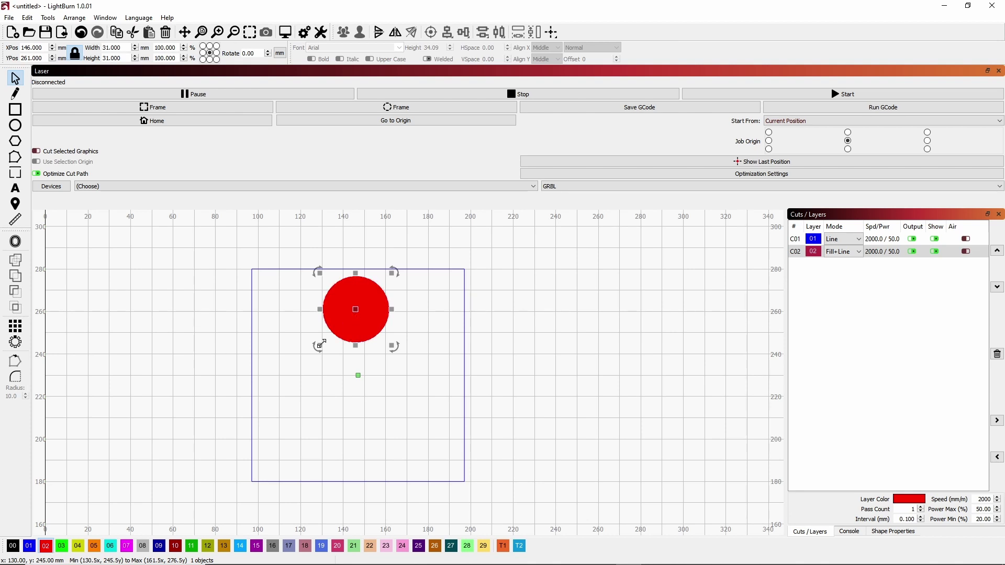
pyautogui.keyDown('shift'); pyautogui.click(464, 323); pyautogui.keyUp('shift')
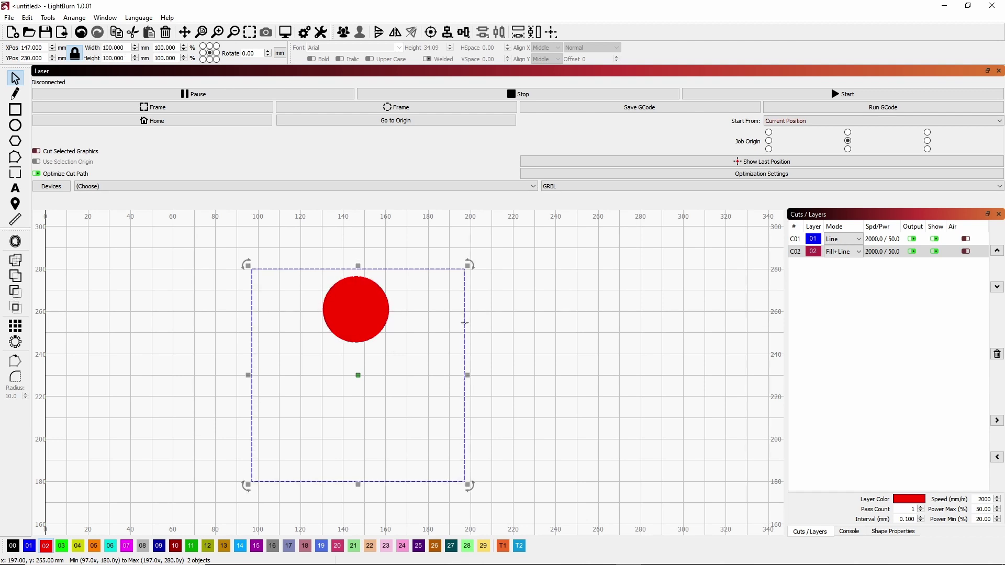
pyautogui.click(447, 32)
pyautogui.click(493, 54)
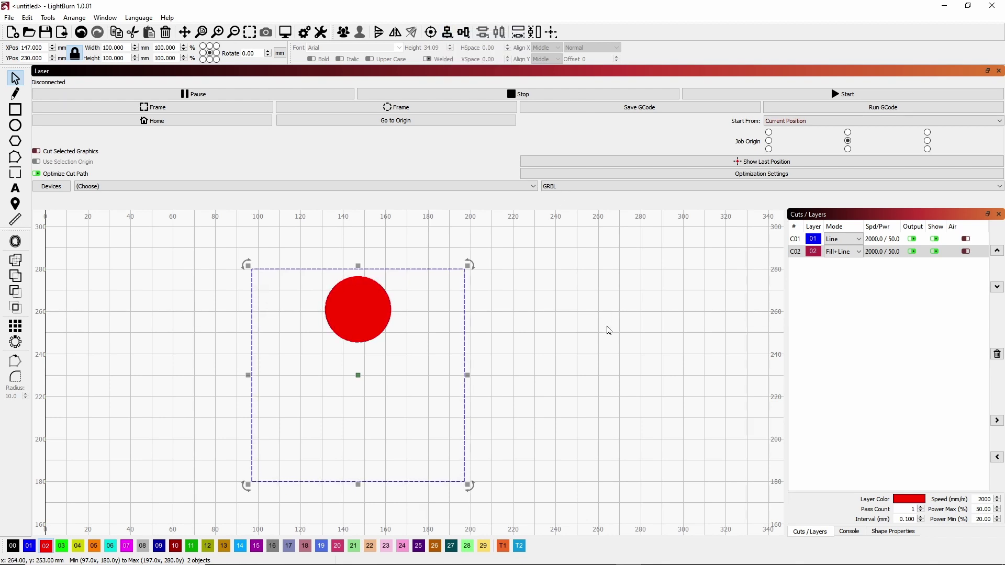
pyautogui.click(557, 336)
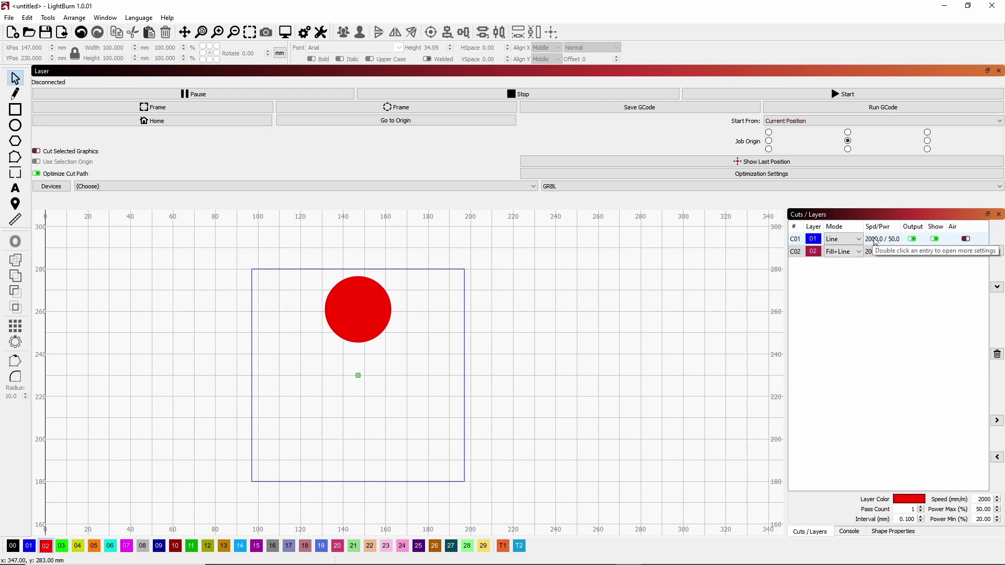
# Open layer 01's cut settings to view the available options and close them without making changes.
pyautogui.doubleClick(872, 242)
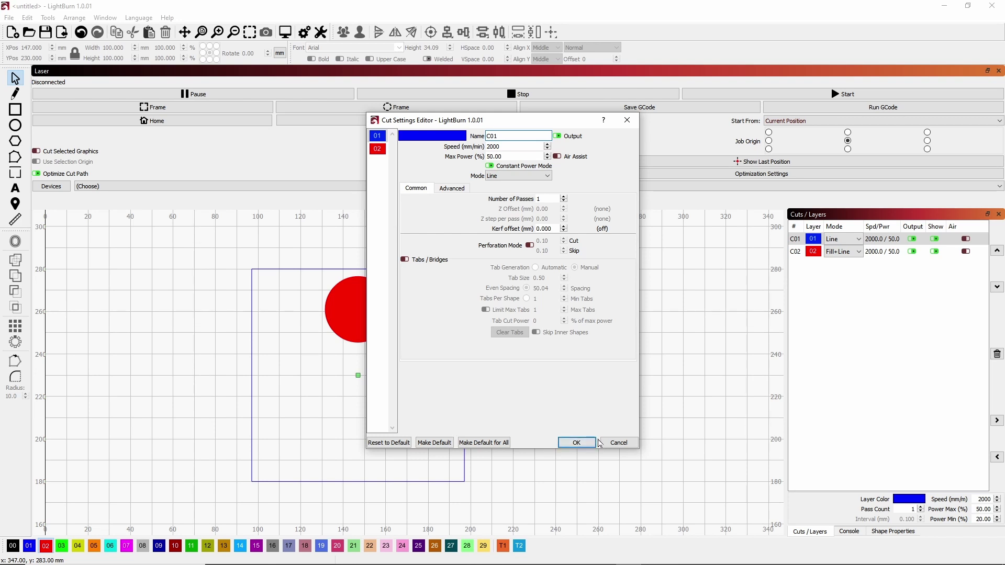
pyautogui.click(618, 443)
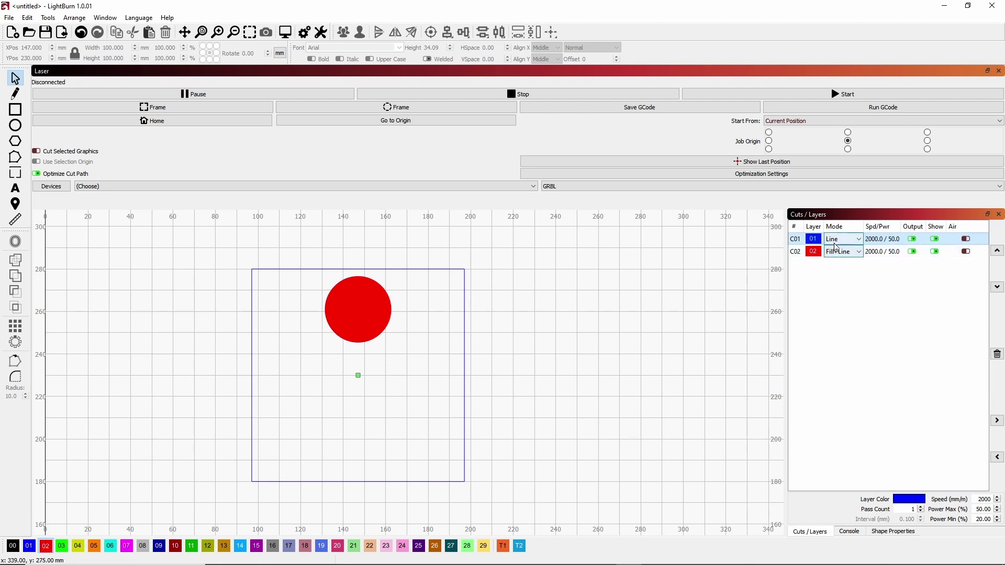
pyautogui.keyDown('shift'); pyautogui.click(795, 251); pyautogui.keyUp('shift')
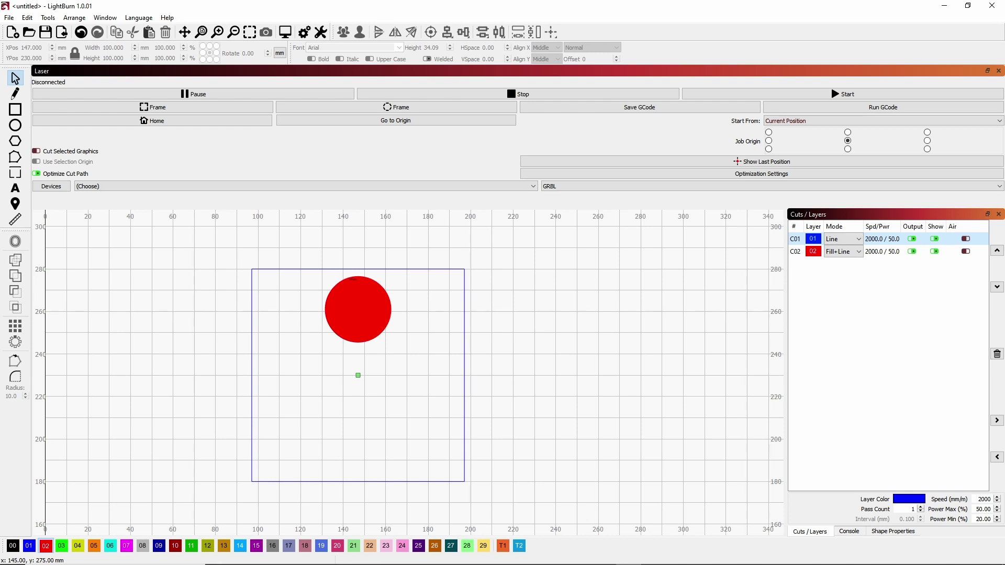
# Preview the job and scrub through the whole cutting sequence from start to end.
pyautogui.click(285, 32)
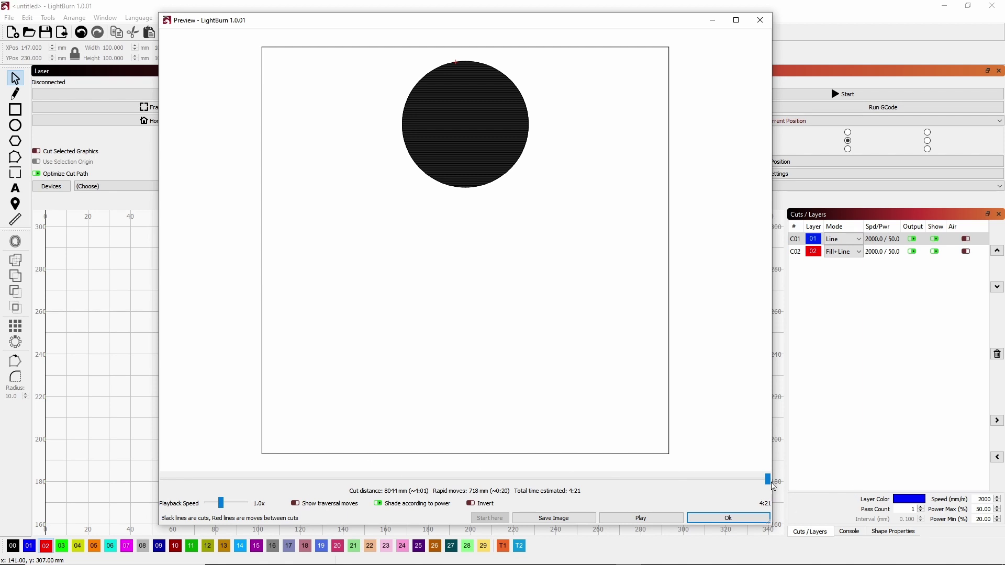
pyautogui.moveTo(771, 482); pyautogui.dragTo(150, 478)
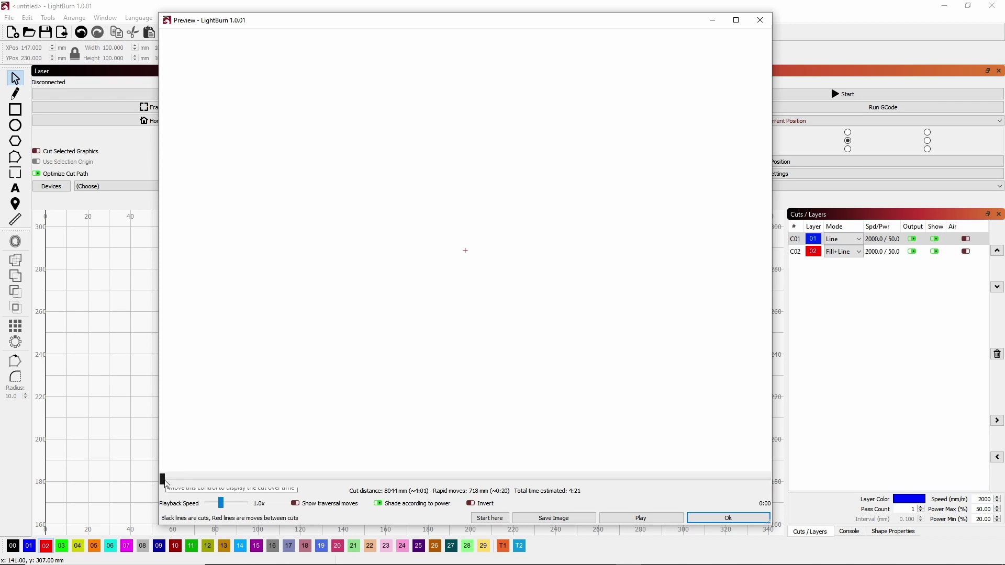
pyautogui.moveTo(164, 482)
pyautogui.mouseDown()
pyautogui.moveTo(357, 495)
pyautogui.moveTo(786, 494)
pyautogui.mouseUp()
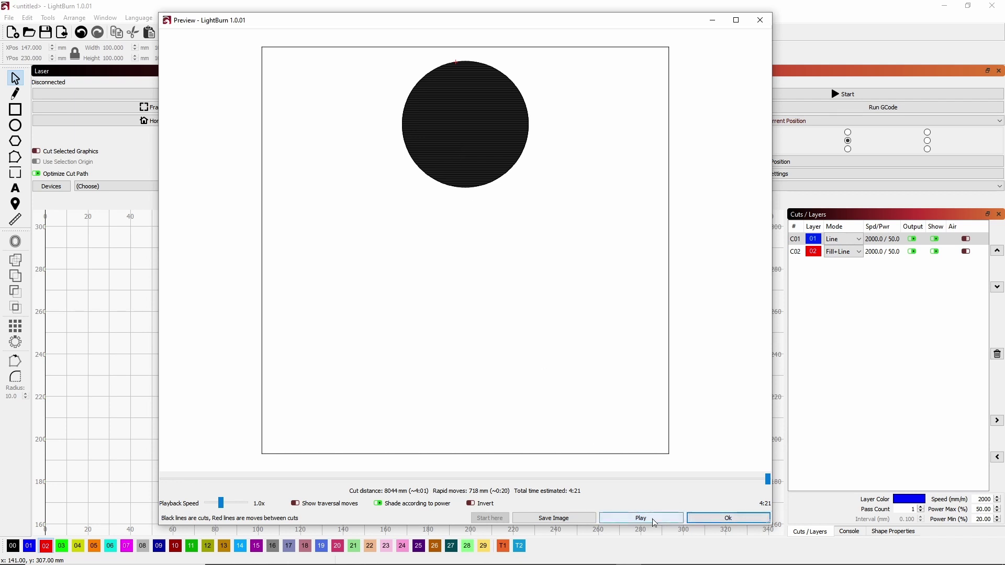
pyautogui.click(762, 22)
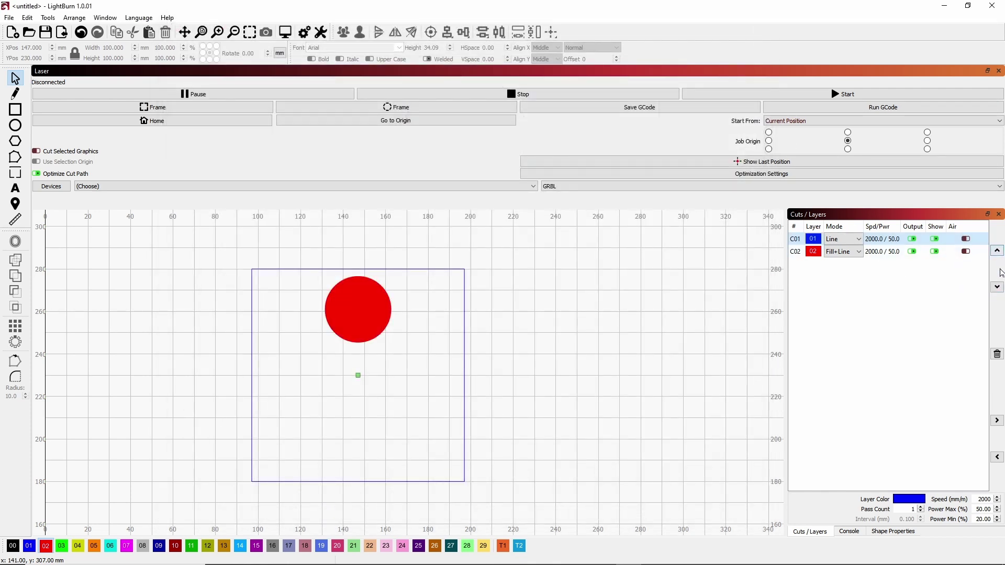
# Move layer 01 below layer 02 in the cut order and check the new sequence in the preview.
pyautogui.click(997, 288)
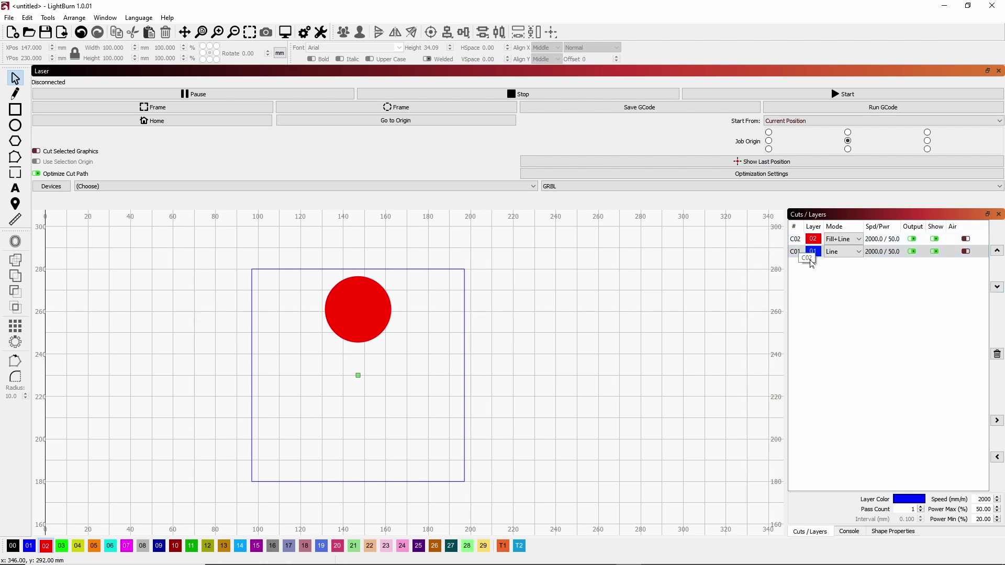
pyautogui.click(286, 32)
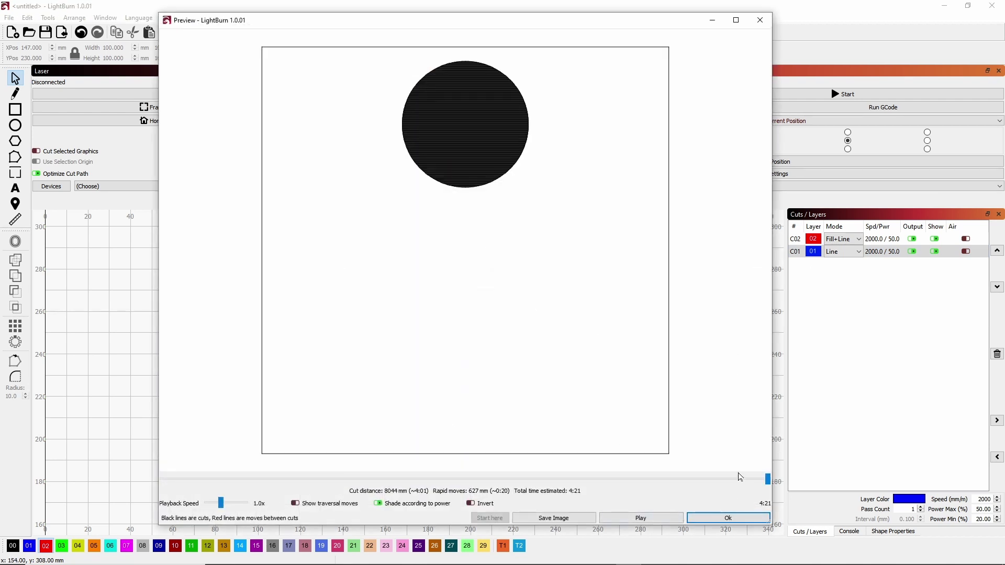
pyautogui.moveTo(763, 484)
pyautogui.mouseDown()
pyautogui.moveTo(752, 476)
pyautogui.moveTo(68, 485)
pyautogui.moveTo(780, 473)
pyautogui.mouseUp()
pyautogui.click(760, 22)
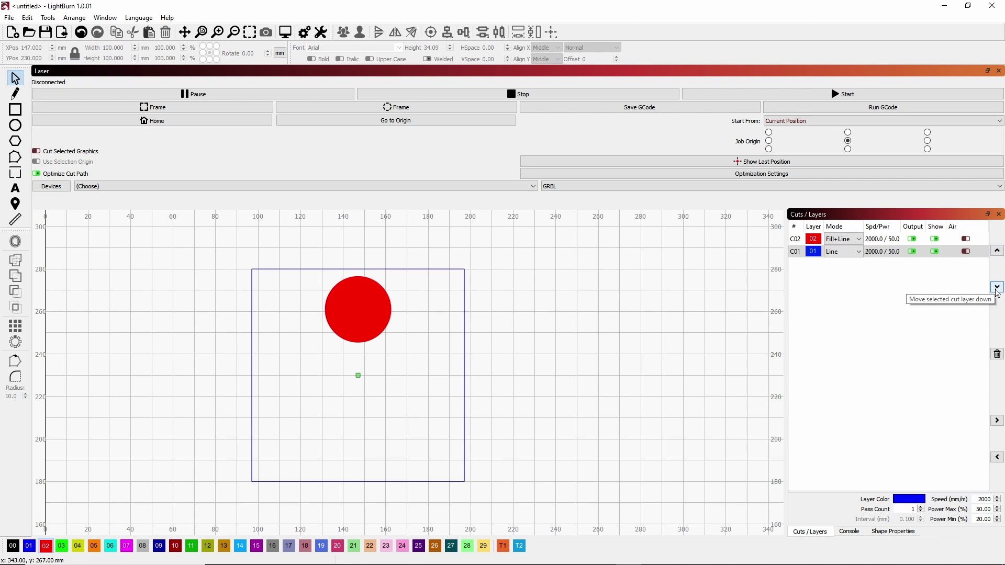
# Move layer 01 above layer 02 in the cut order and back below it.
pyautogui.click(996, 253)
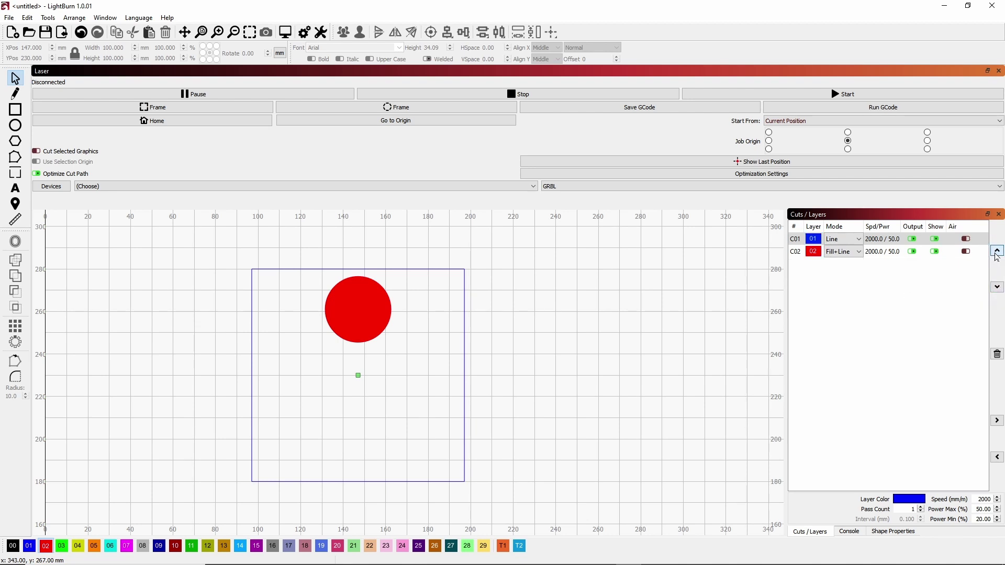
pyautogui.click(996, 286)
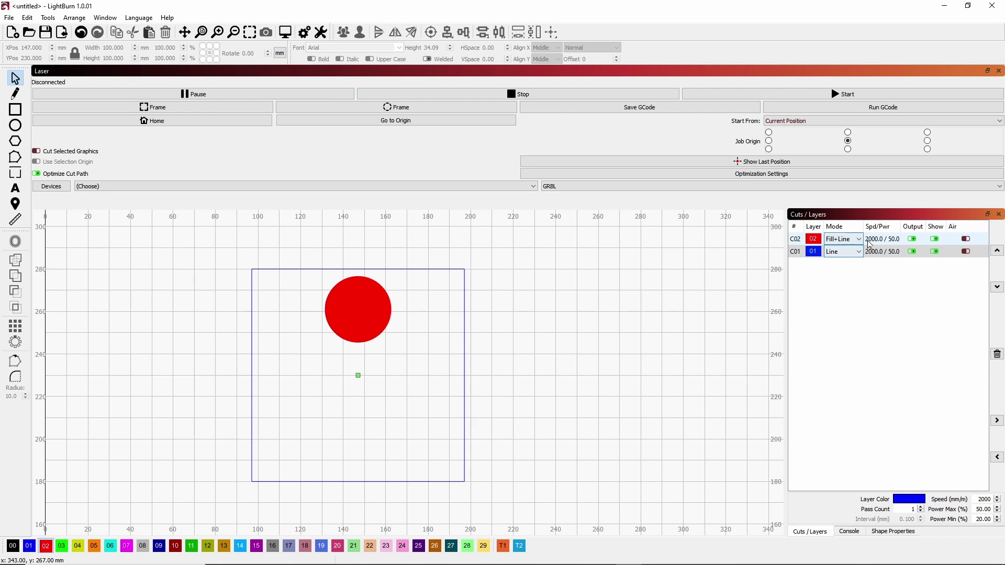
# Select each layer in turn, raise layer 01 to the top of the cut order and lower it again.
pyautogui.click(923, 241)
pyautogui.click(925, 253)
pyautogui.click(923, 242)
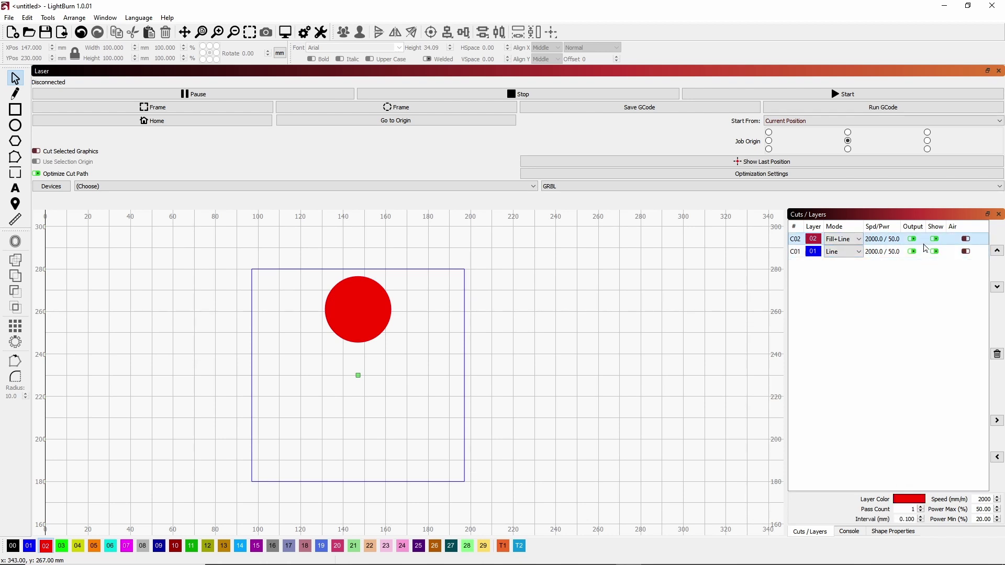
pyautogui.click(924, 251)
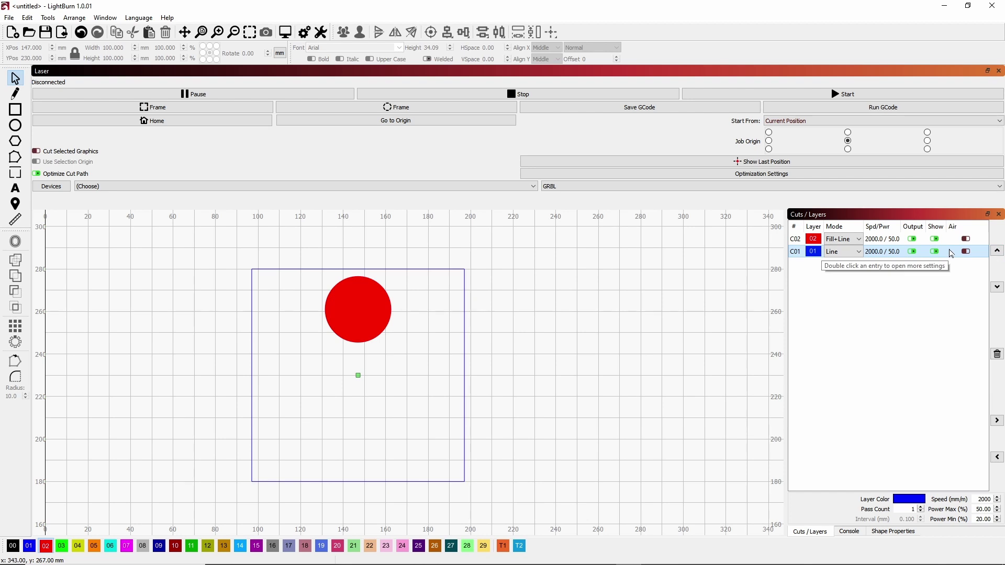
pyautogui.click(997, 253)
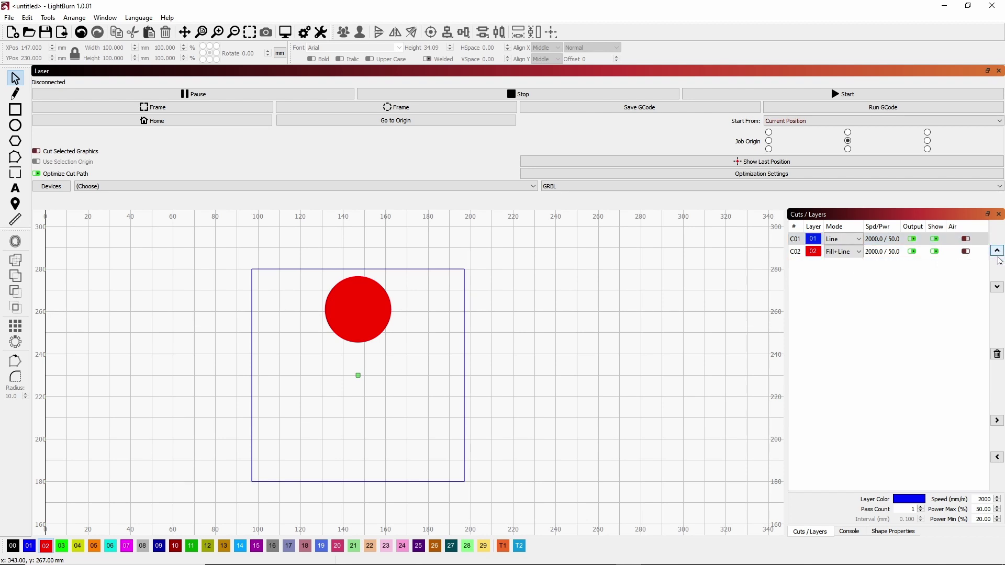
pyautogui.click(998, 287)
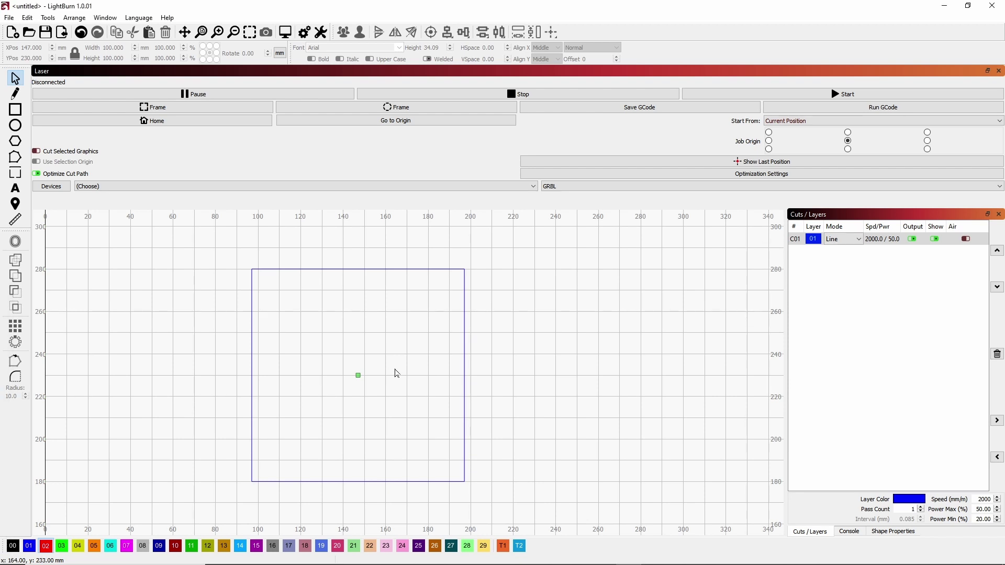
# Paste the lion image and place it near the centre of the blue square, at about X 146, Y 230.
pyautogui.hotkey('ctrl', 'v')
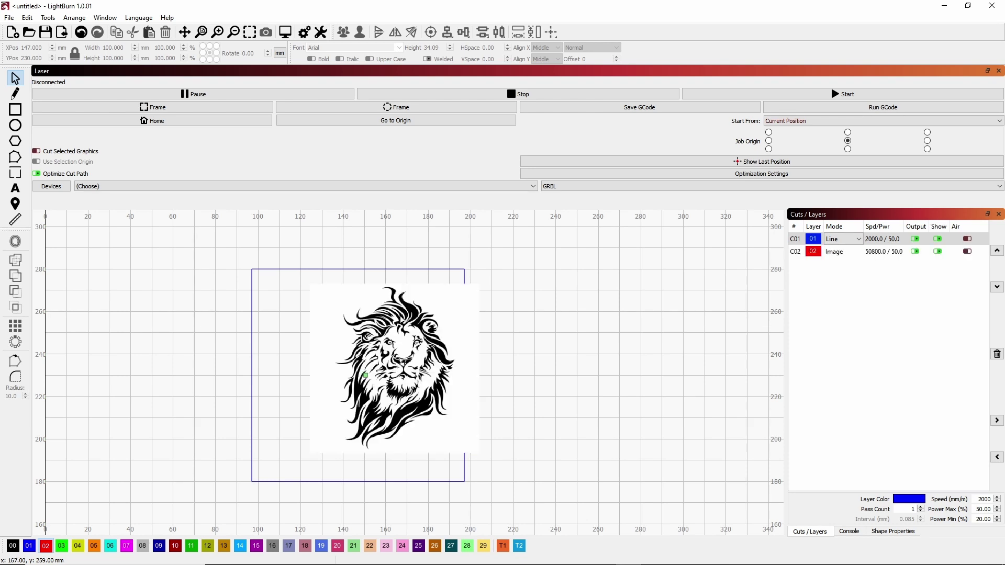
pyautogui.moveTo(408, 368); pyautogui.dragTo(364, 371)
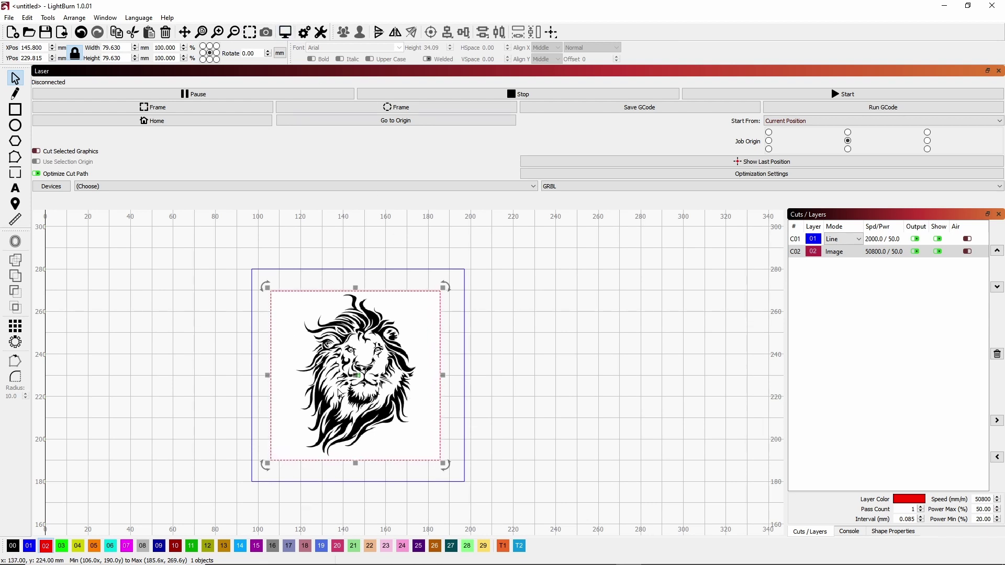
# Preview the job and examine the lion image's scan lines and edge quality up close and as a whole.
pyautogui.click(284, 33)
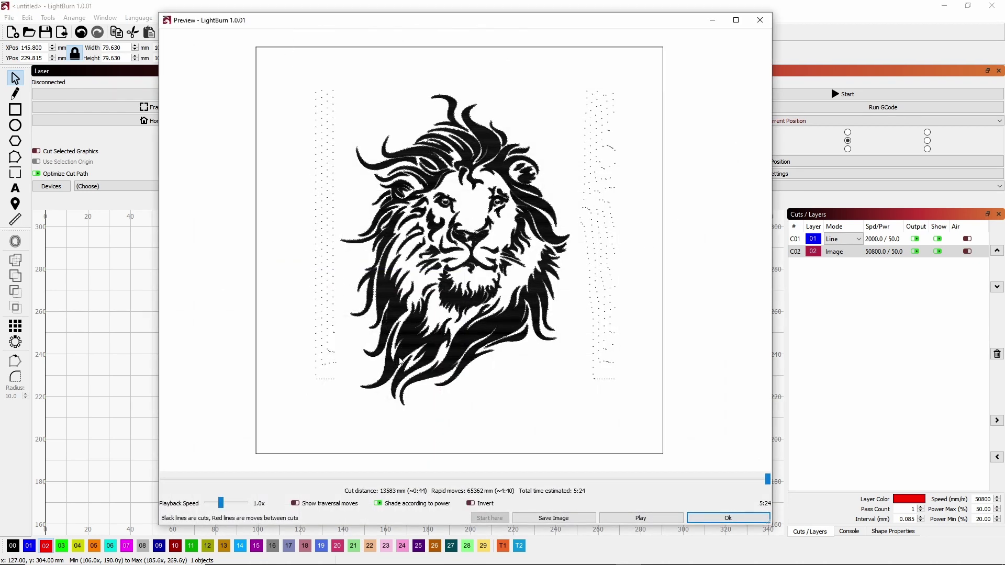
pyautogui.scroll(1, 441, 328)
pyautogui.scroll(3, 443, 330)
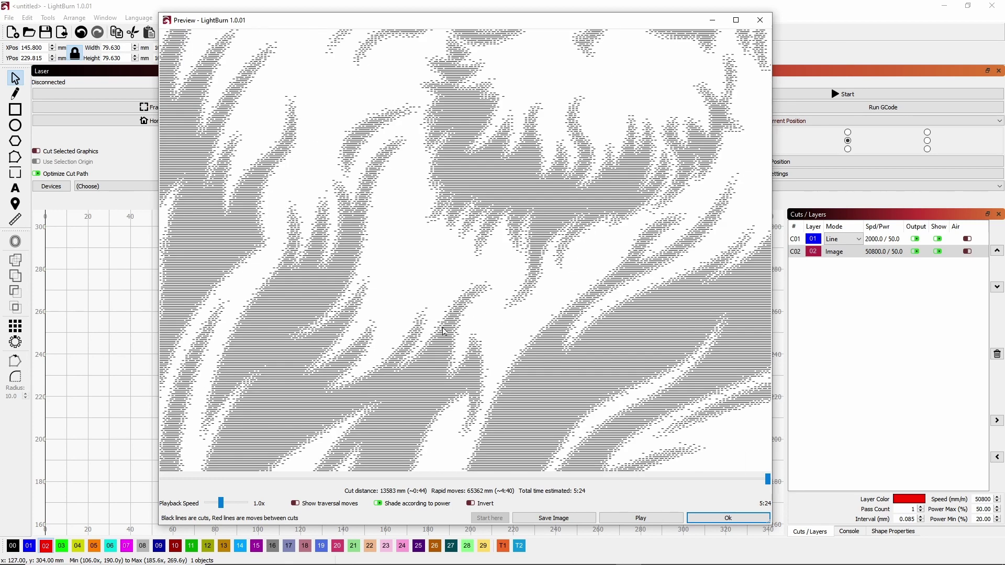
pyautogui.scroll(-2, 442, 330)
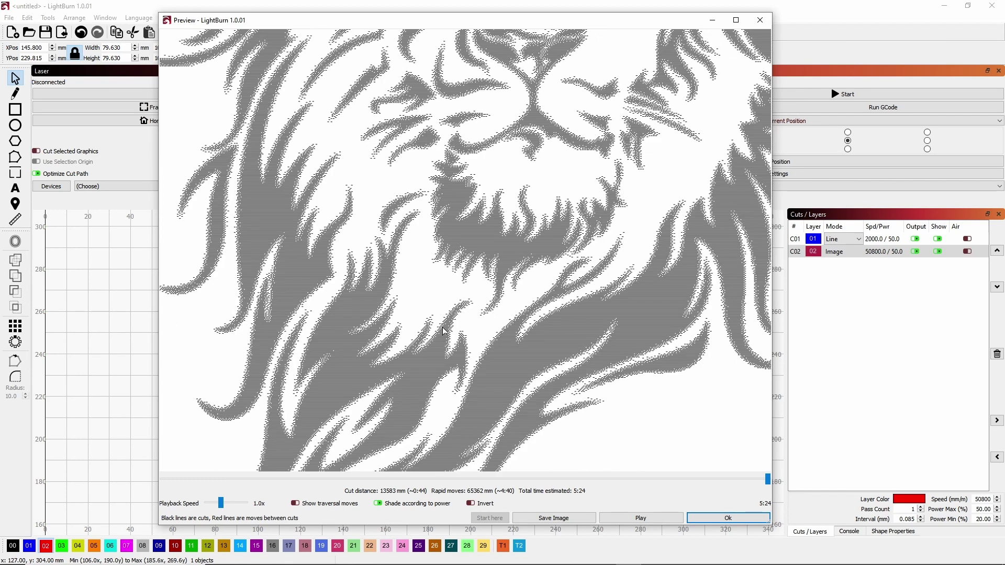
pyautogui.scroll(2, 442, 330)
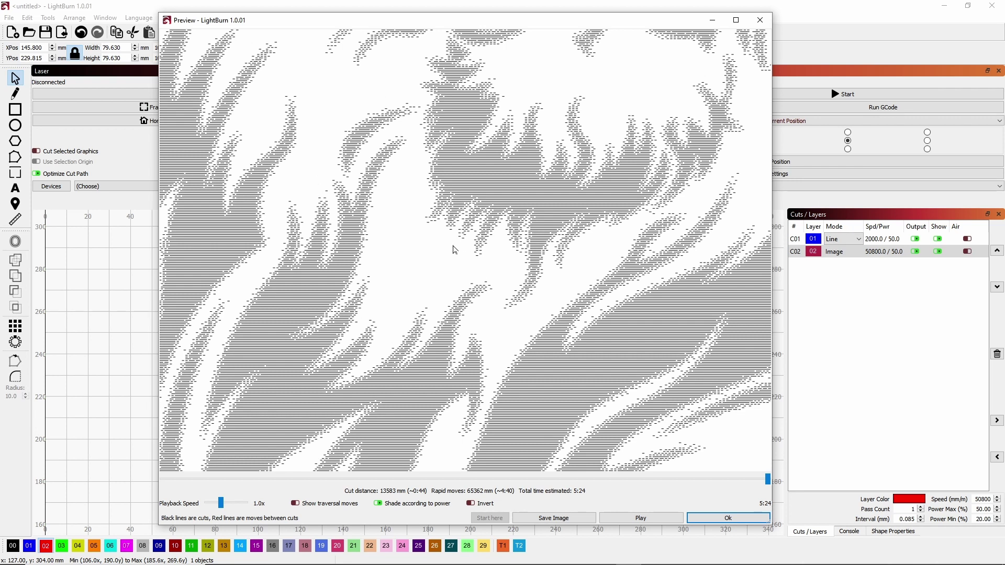
pyautogui.scroll(-3, 460, 236)
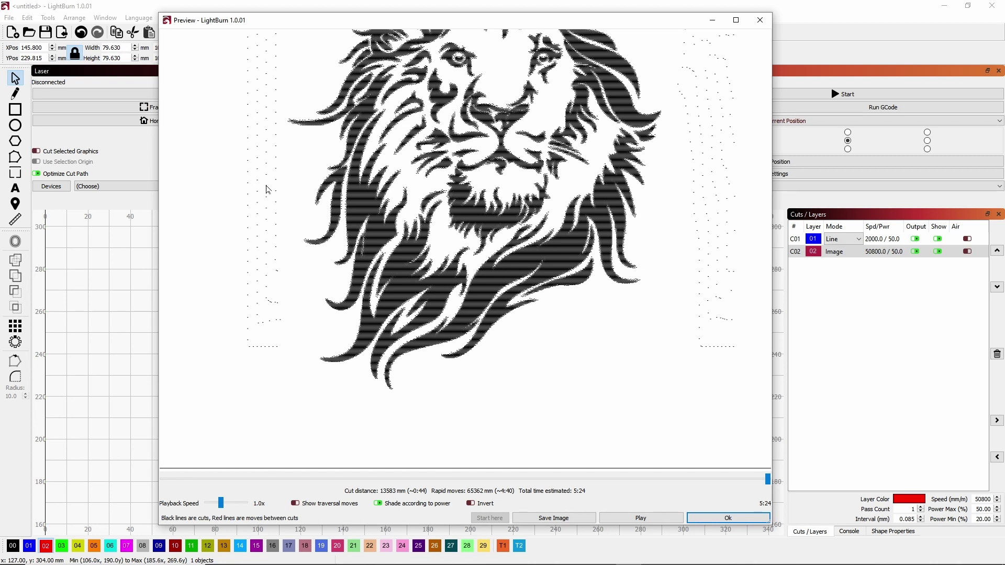
pyautogui.scroll(-2, 464, 215)
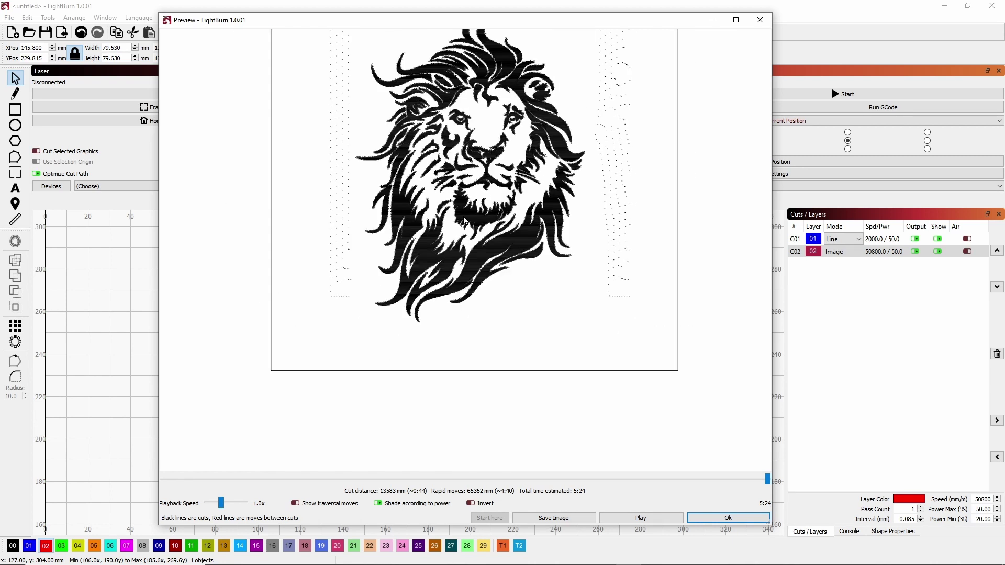
pyautogui.scroll(-1, 464, 219)
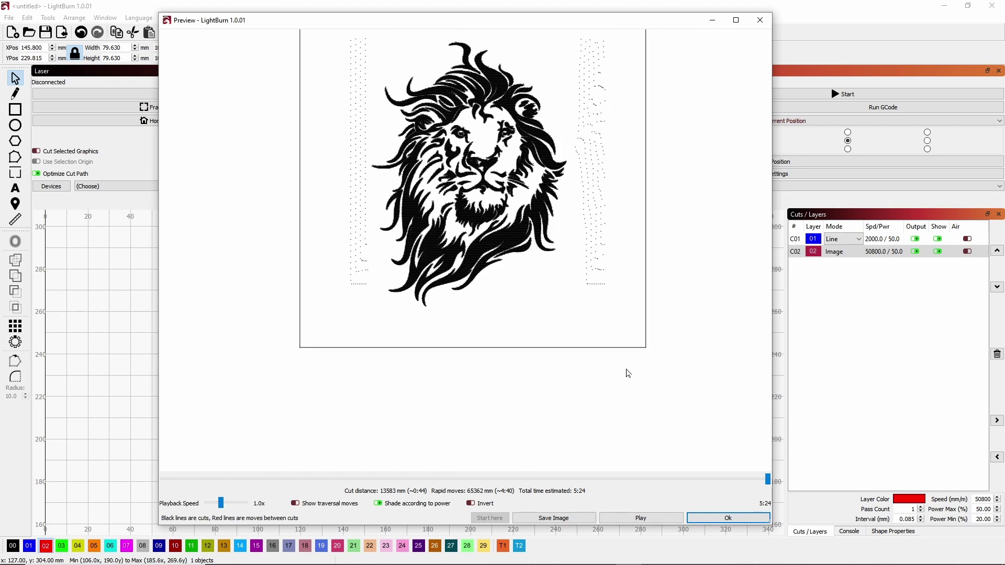
pyautogui.click(725, 519)
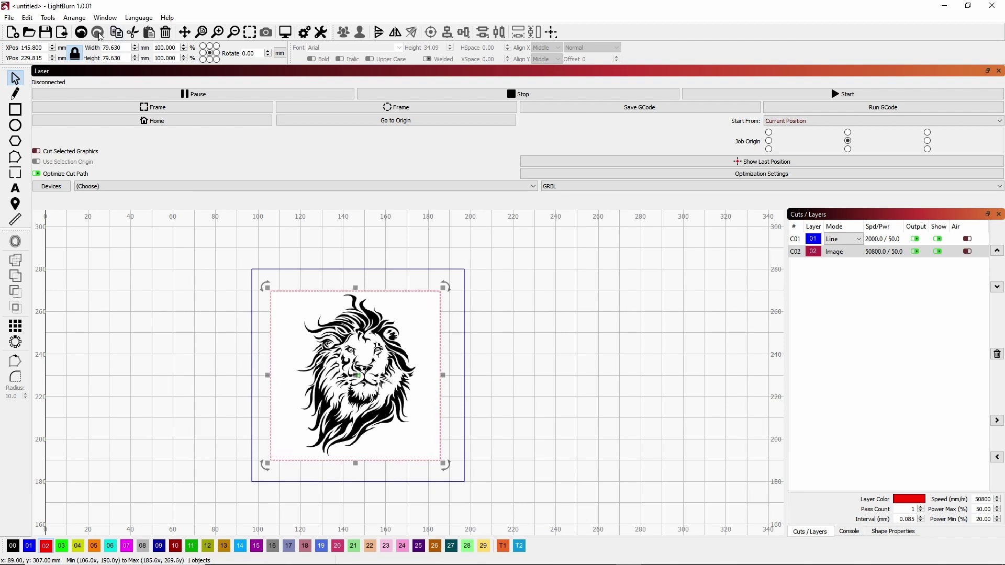
# Trace the lion image into vector shapes with cutoff 0, threshold 128, smoothness 1.000 and optimize 0.2.
pyautogui.click(47, 18)
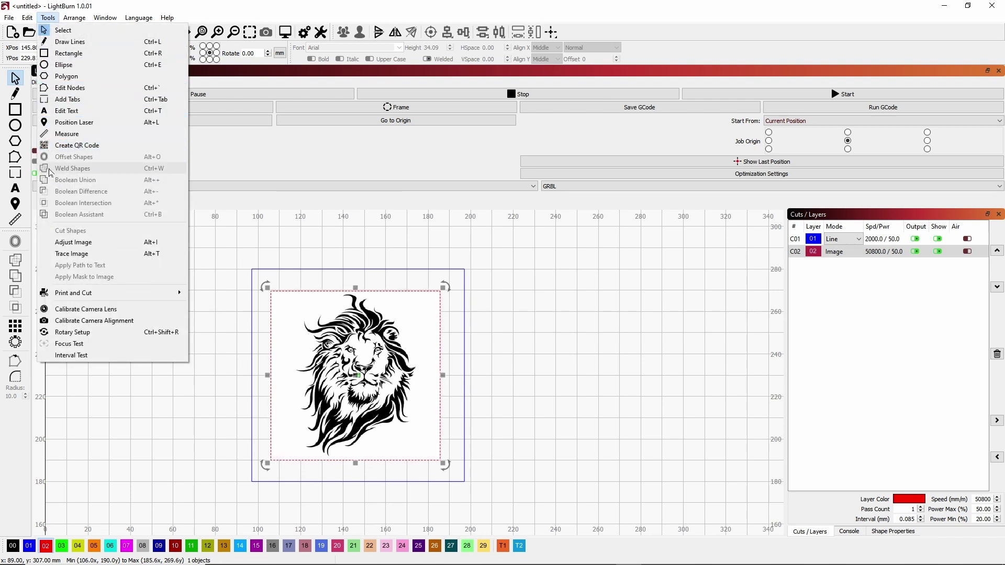
pyautogui.click(72, 255)
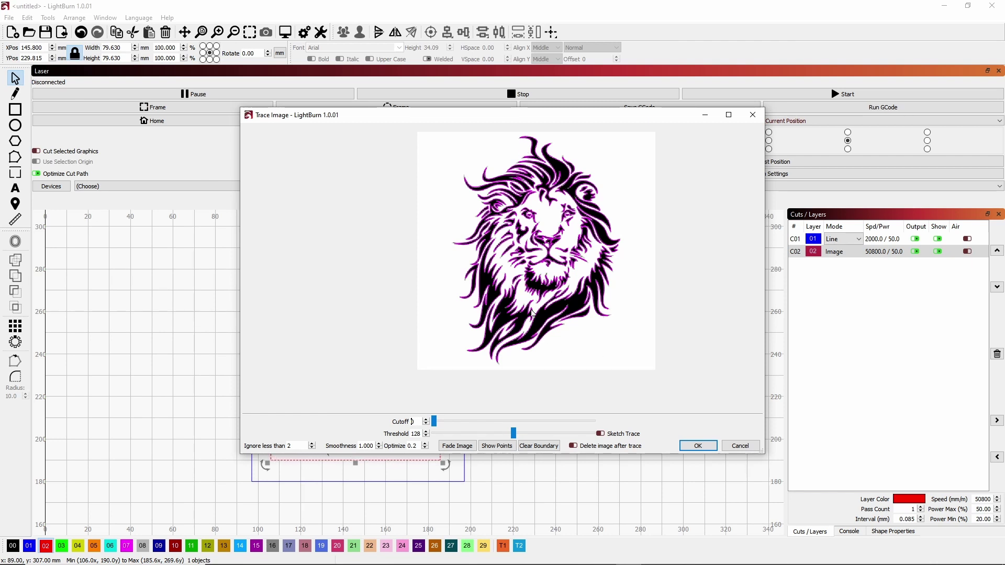
pyautogui.click(697, 446)
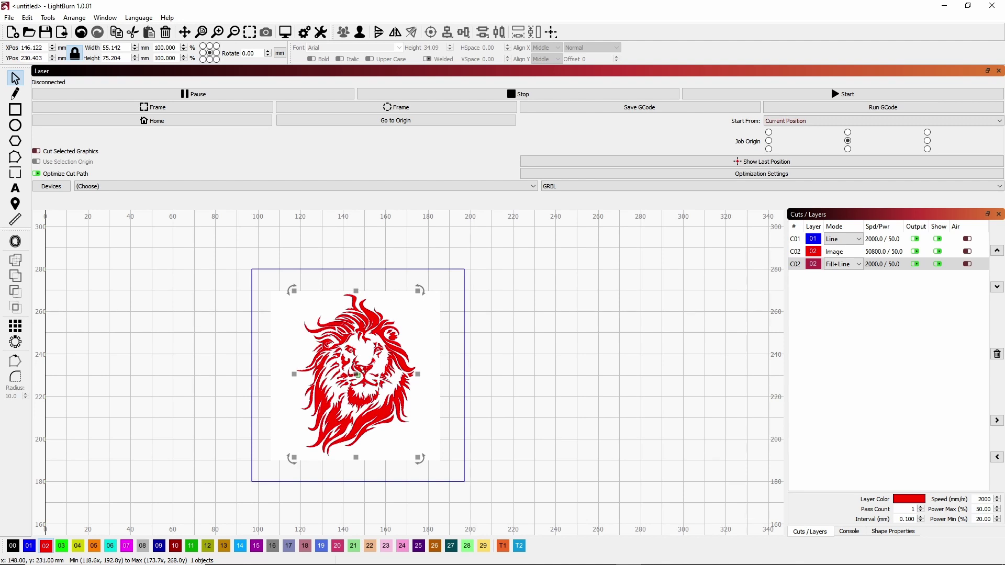
# Move the original lion image out of the square, away from the traced shapes, and delete it.
pyautogui.click(373, 356)
pyautogui.moveTo(366, 364); pyautogui.dragTo(586, 352)
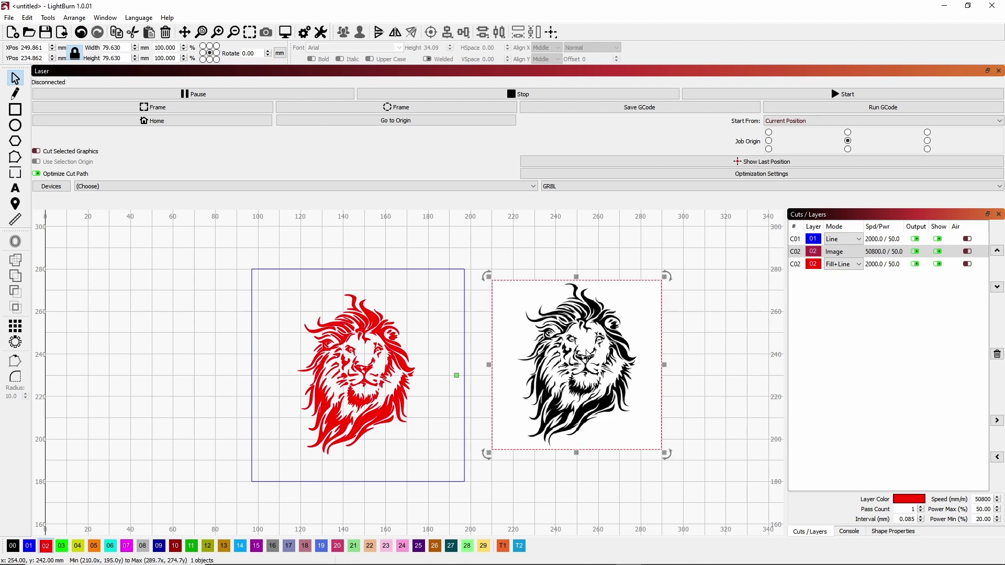
pyautogui.press('Delete')
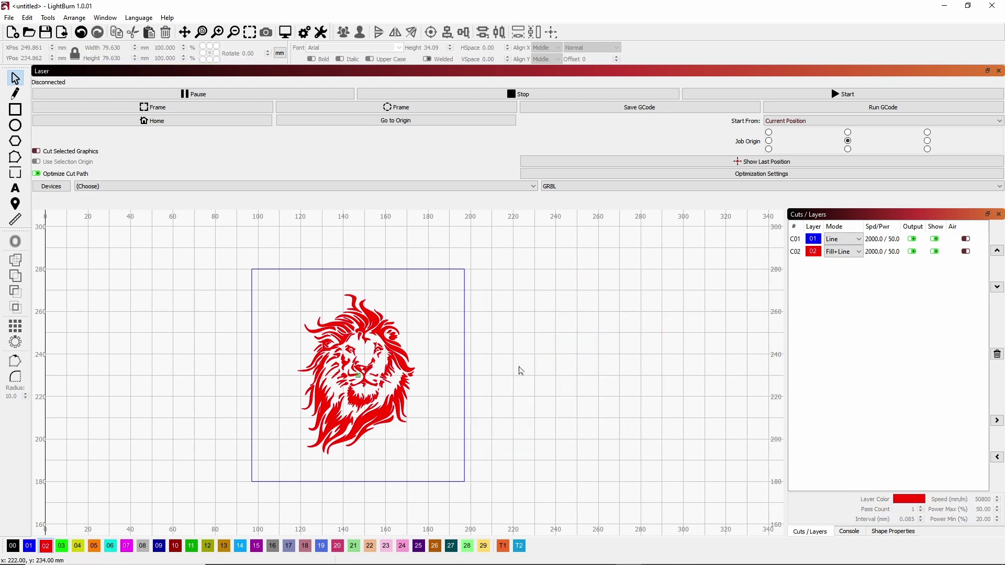
# Examine the traced lion's outlines in the workspace and its fill lines and contours in the job preview.
pyautogui.scroll(5, 368, 367)
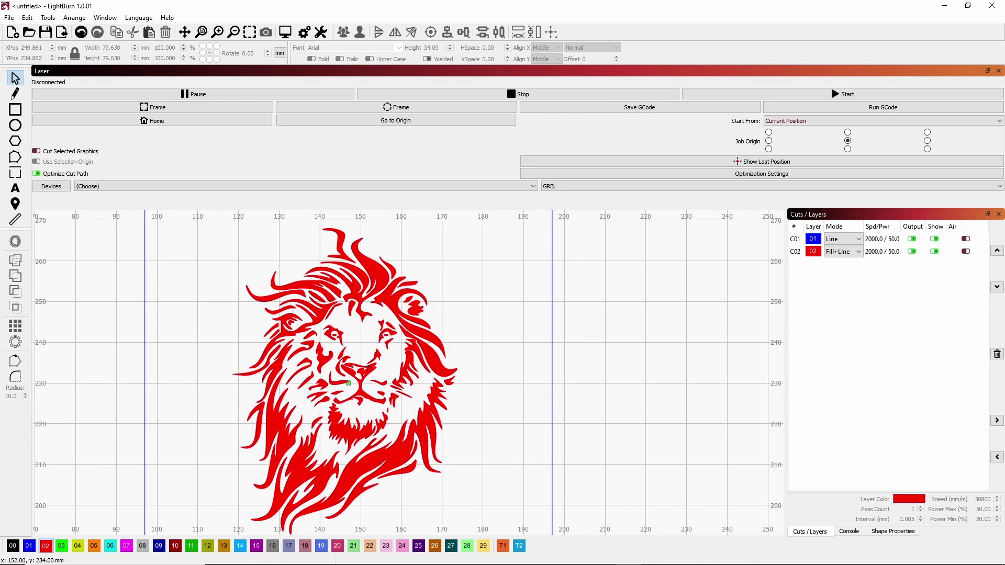
pyautogui.scroll(3, 368, 367)
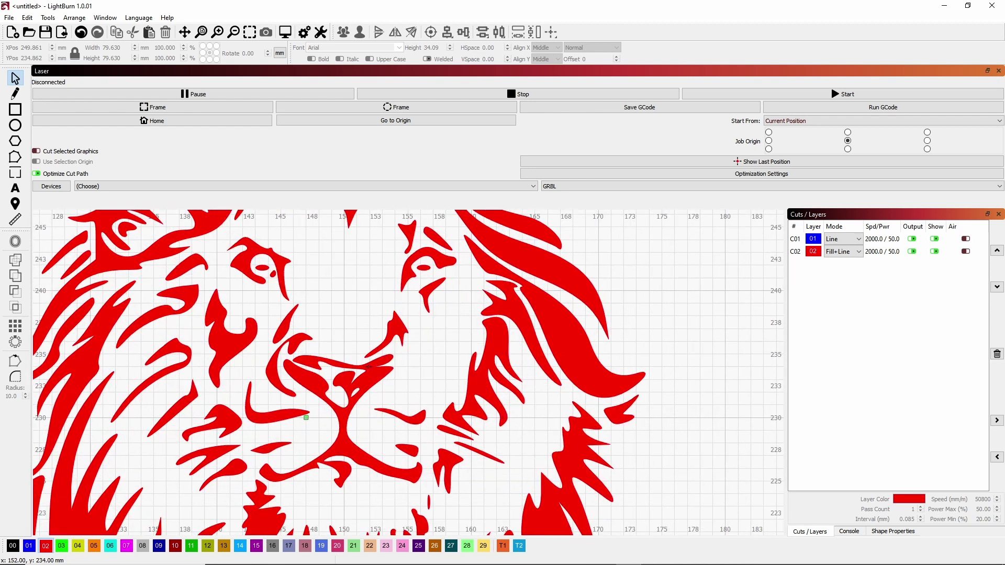
pyautogui.click(285, 32)
pyautogui.scroll(6, 453, 251)
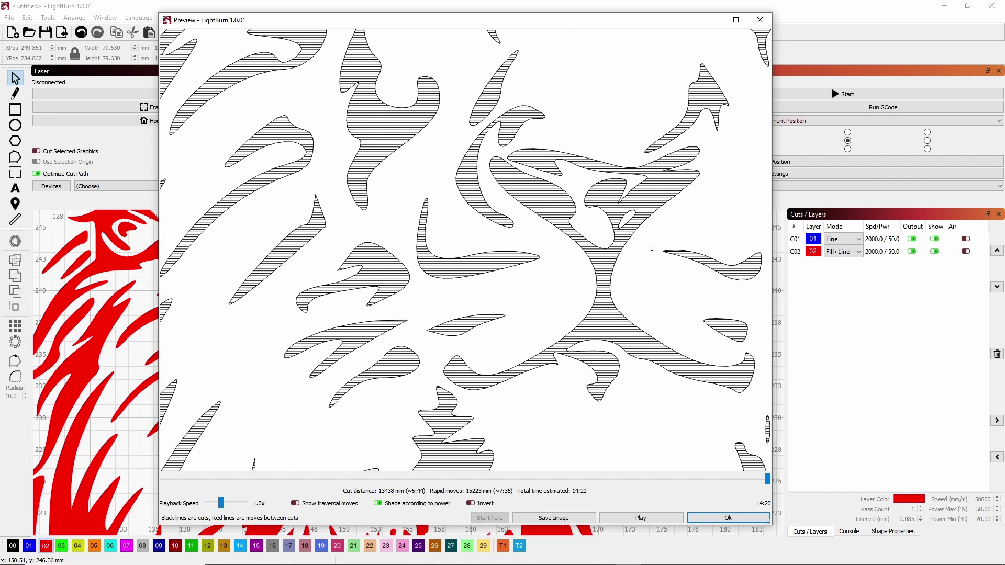
pyautogui.scroll(-6, 517, 220)
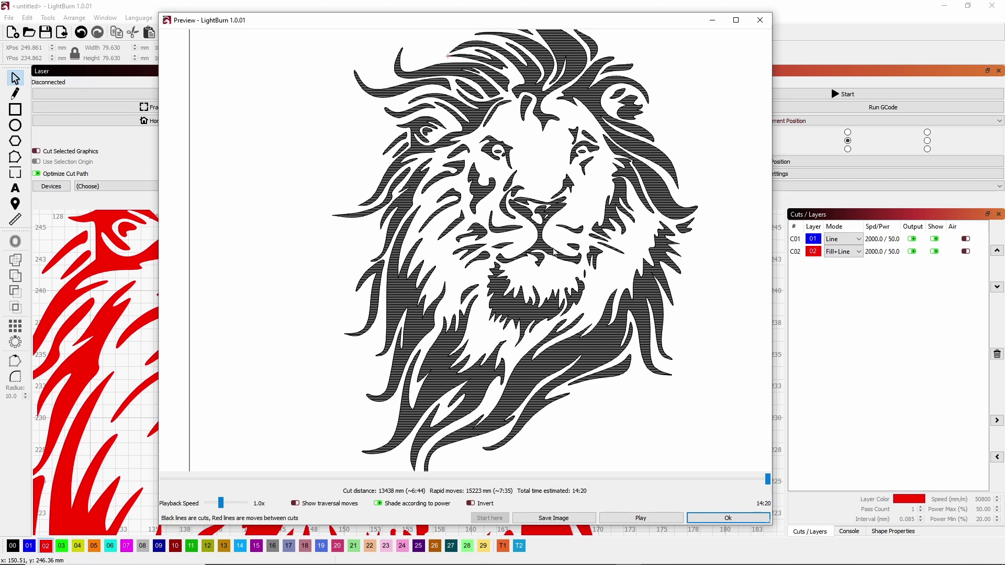
pyautogui.scroll(-1, 554, 253)
pyautogui.scroll(-1, 554, 253)
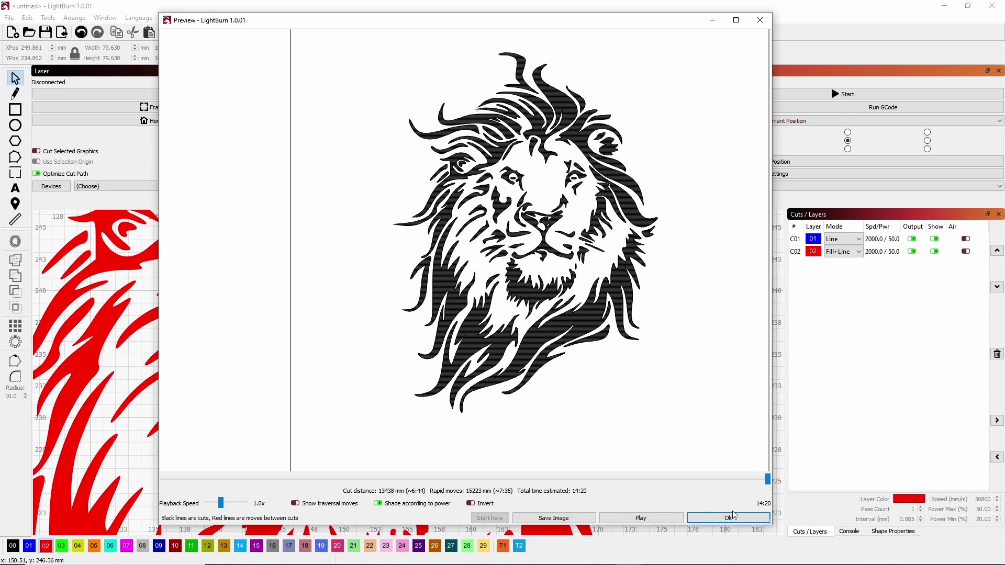
pyautogui.click(718, 523)
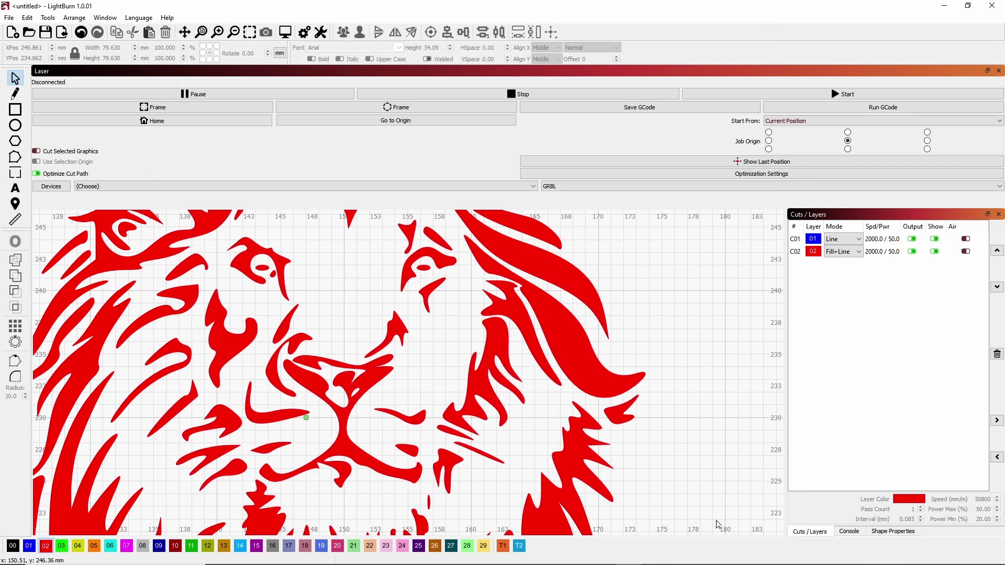
# Move the traced lion up to the square's upper edge and scale it down proportionally to about 35 × 48 mm.
pyautogui.scroll(-10, 413, 355)
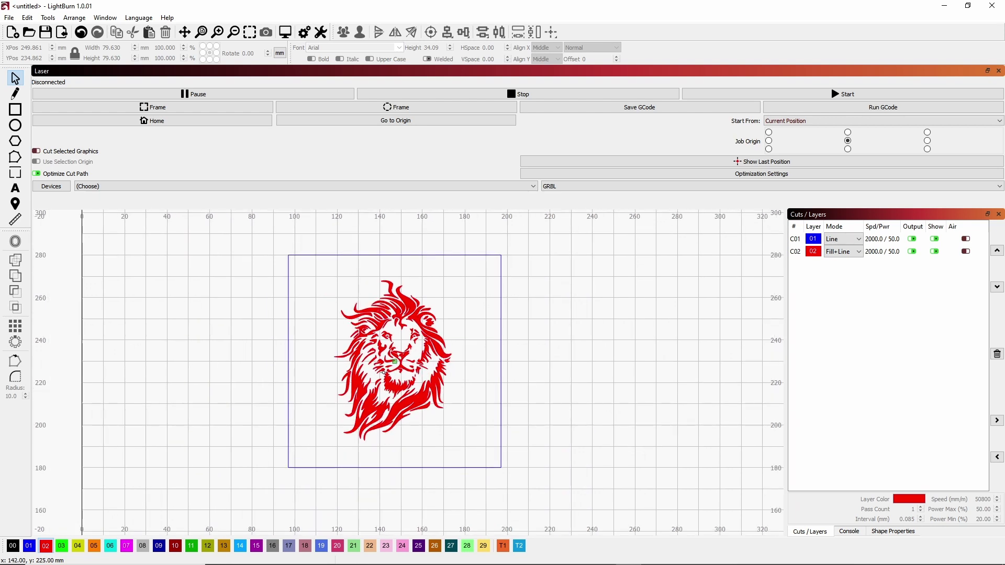
pyautogui.click(396, 358)
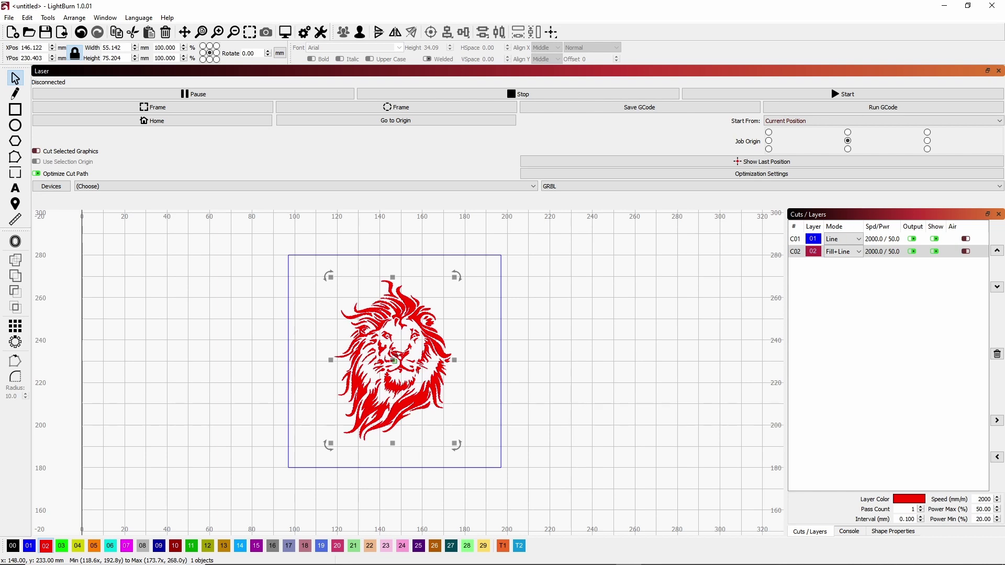
pyautogui.moveTo(396, 361); pyautogui.dragTo(394, 341)
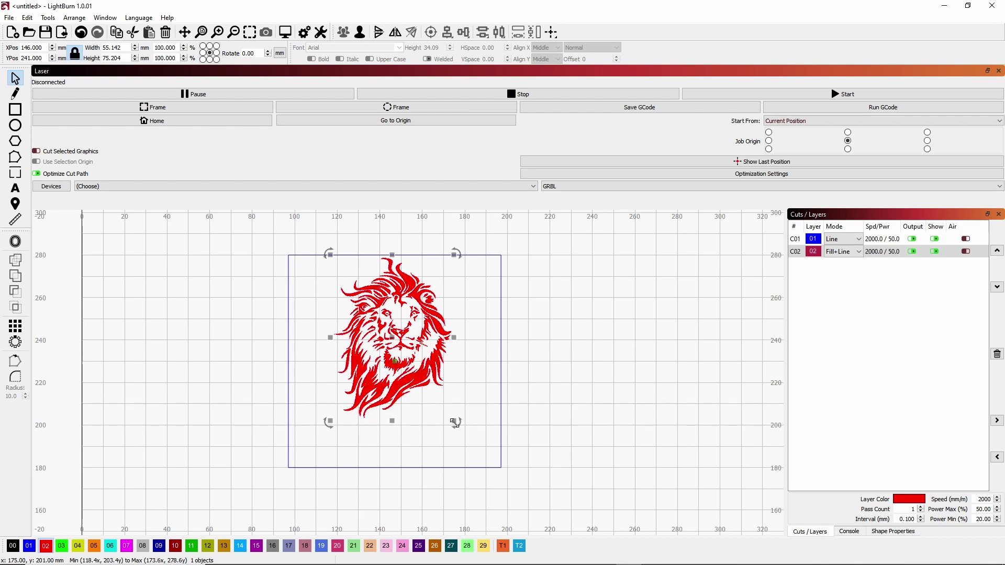
pyautogui.moveTo(455, 423); pyautogui.dragTo(411, 353)
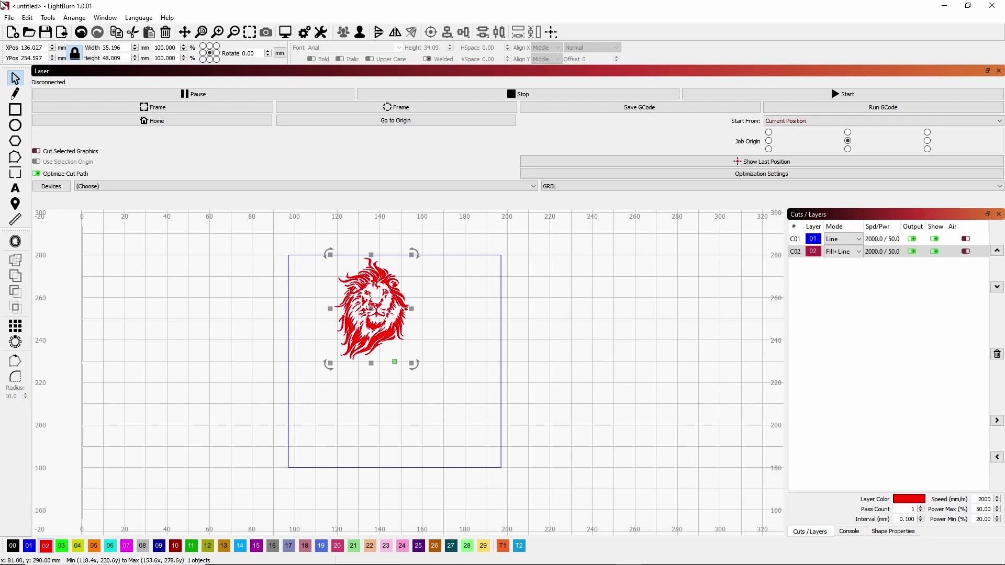
# Set the lion's height to 100 mm with the aspect ratio locked and centre it in the square at X 147, Y 230.
pyautogui.click(75, 54)
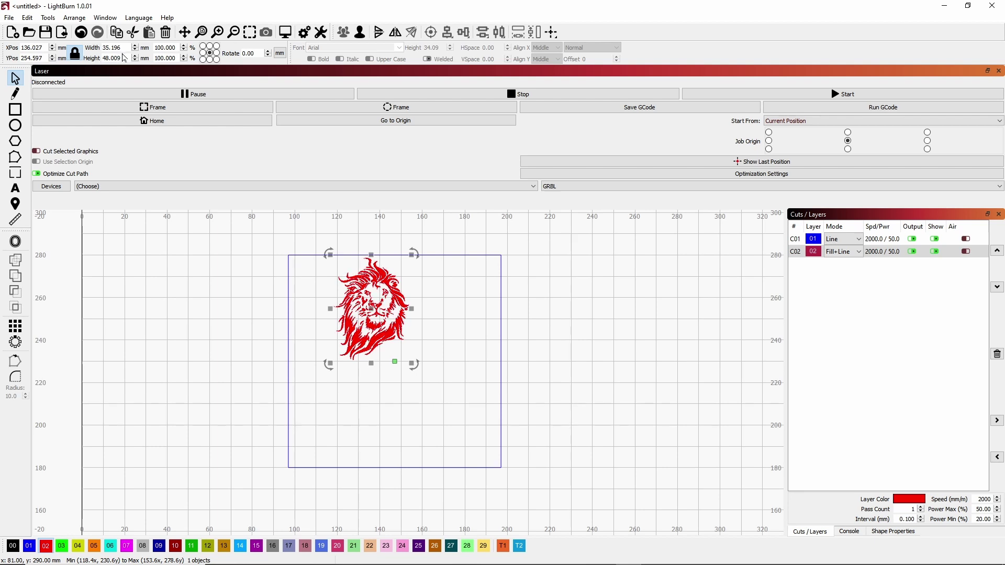
pyautogui.click(75, 54)
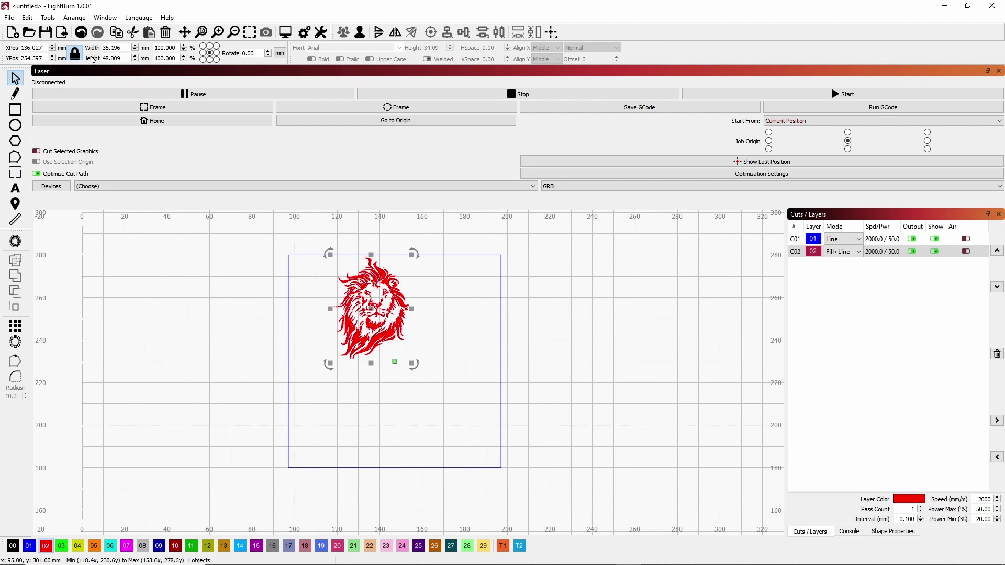
pyautogui.moveTo(123, 58); pyautogui.dragTo(103, 58)
pyautogui.write('100')
pyautogui.press('Return')
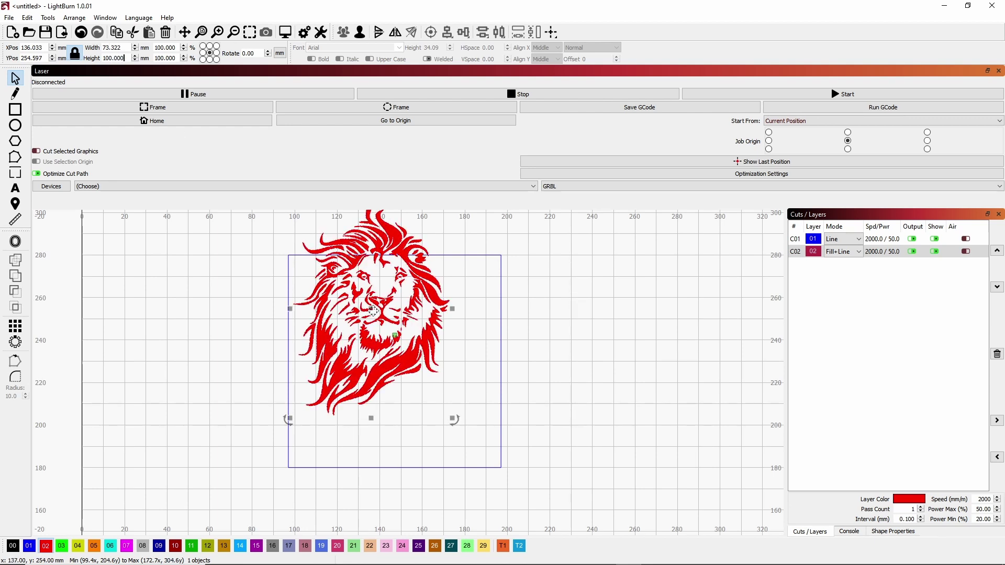
pyautogui.moveTo(373, 311); pyautogui.dragTo(394, 362)
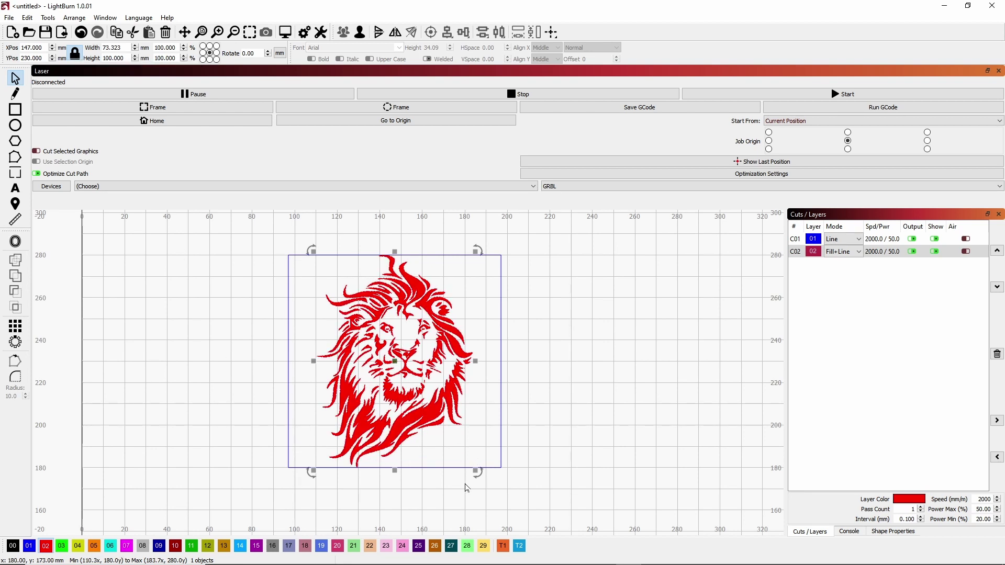
# Scale the lion down proportionally to about 33 × 45 mm and place it in the square at about X 135, Y 252.
pyautogui.moveTo(477, 472); pyautogui.dragTo(391, 346)
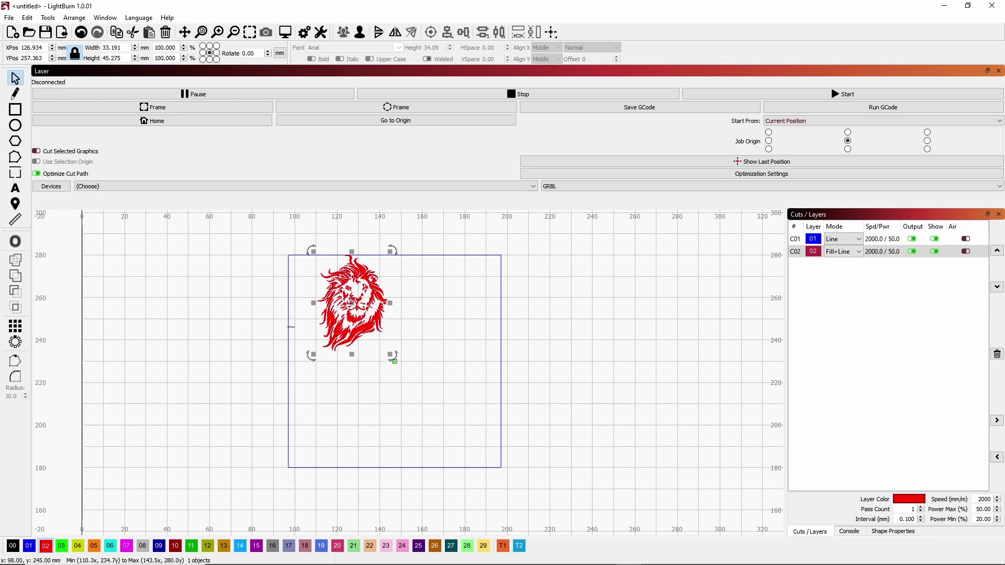
pyautogui.moveTo(351, 303); pyautogui.dragTo(369, 319)
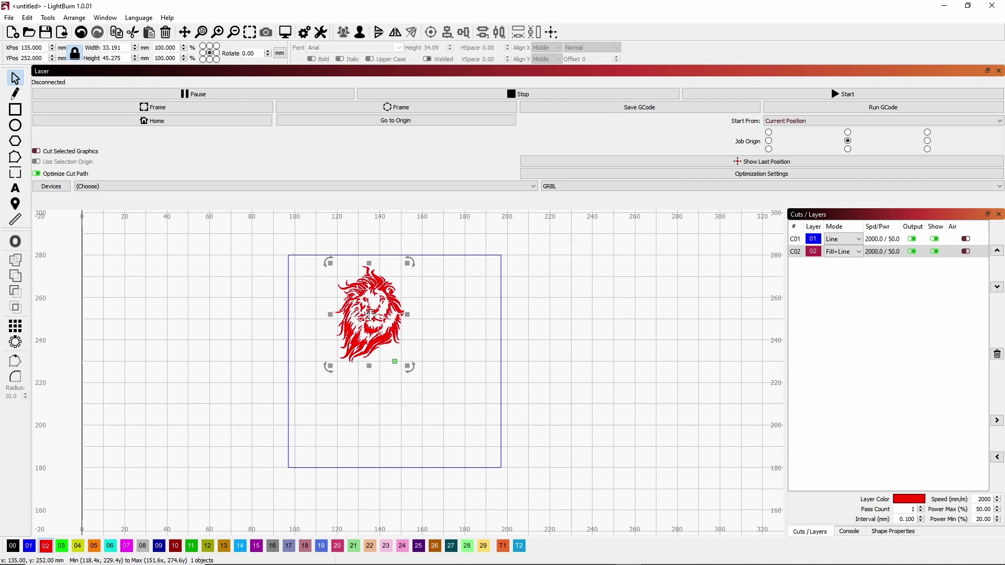
# Move the lion to X 147, Y 255 and align it with the square using Align V-Center.
pyautogui.click(369, 314)
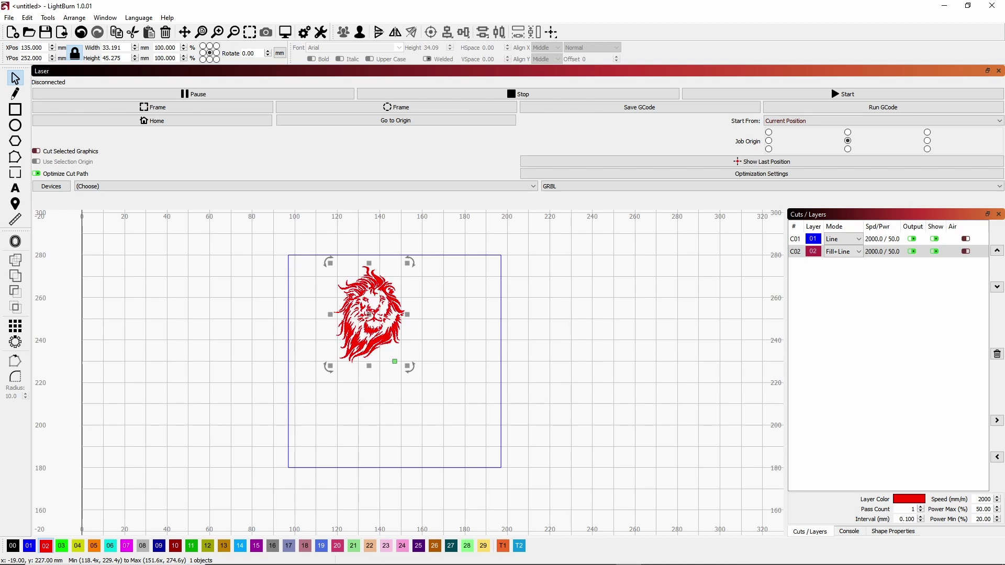
pyautogui.moveTo(370, 314); pyautogui.dragTo(395, 308)
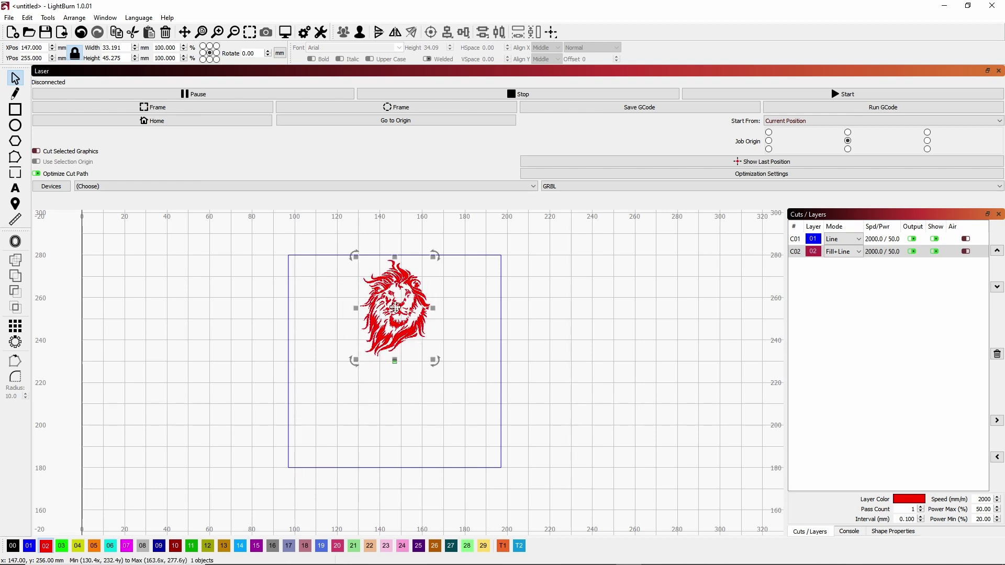
pyautogui.keyDown('shift'); pyautogui.click(289, 310); pyautogui.keyUp('shift')
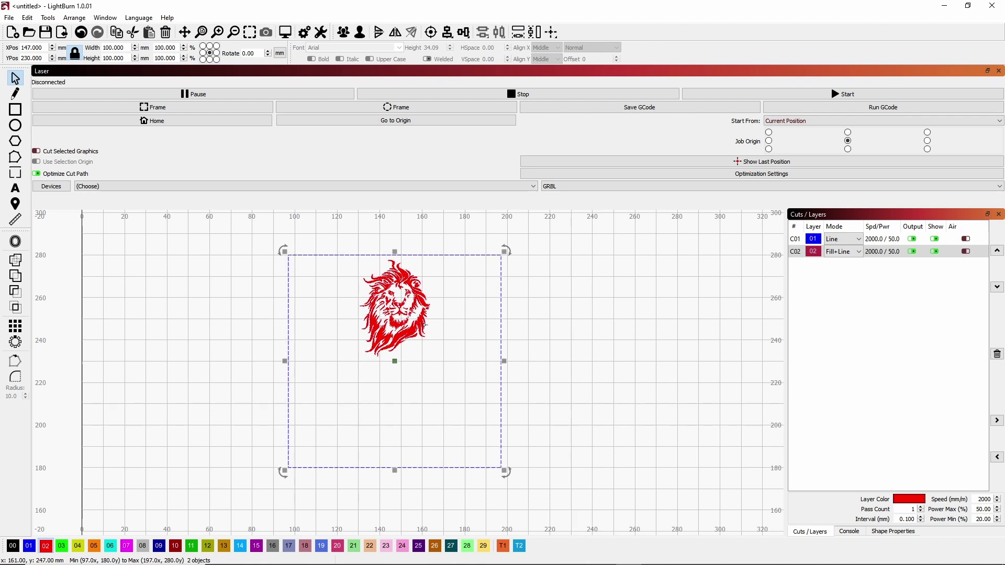
pyautogui.click(450, 38)
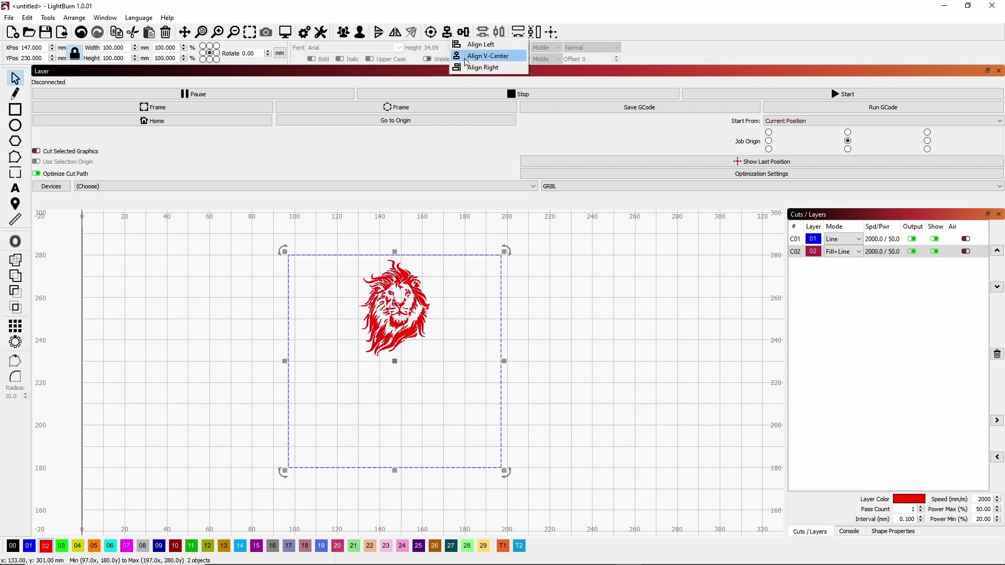
pyautogui.click(467, 58)
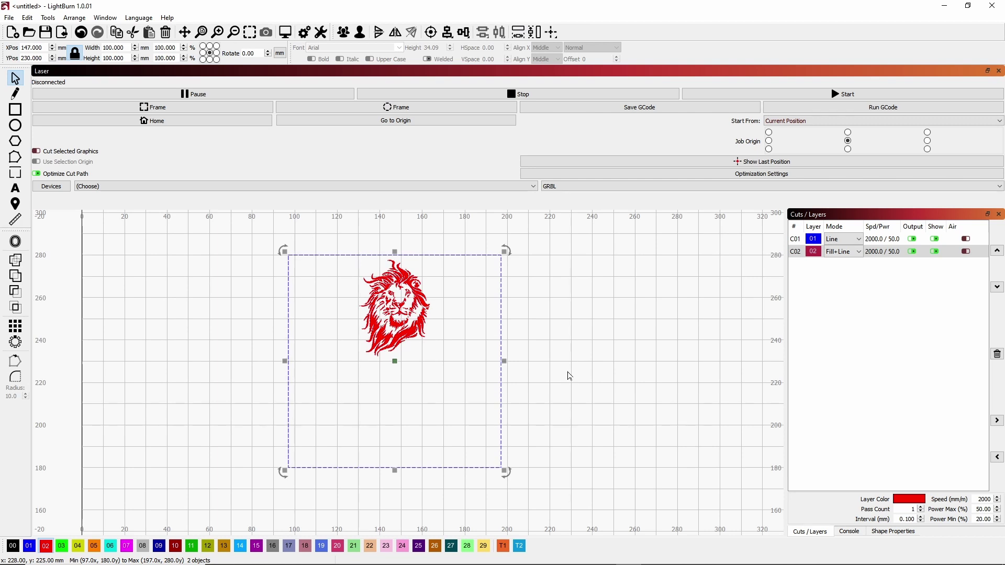
pyautogui.click(266, 278)
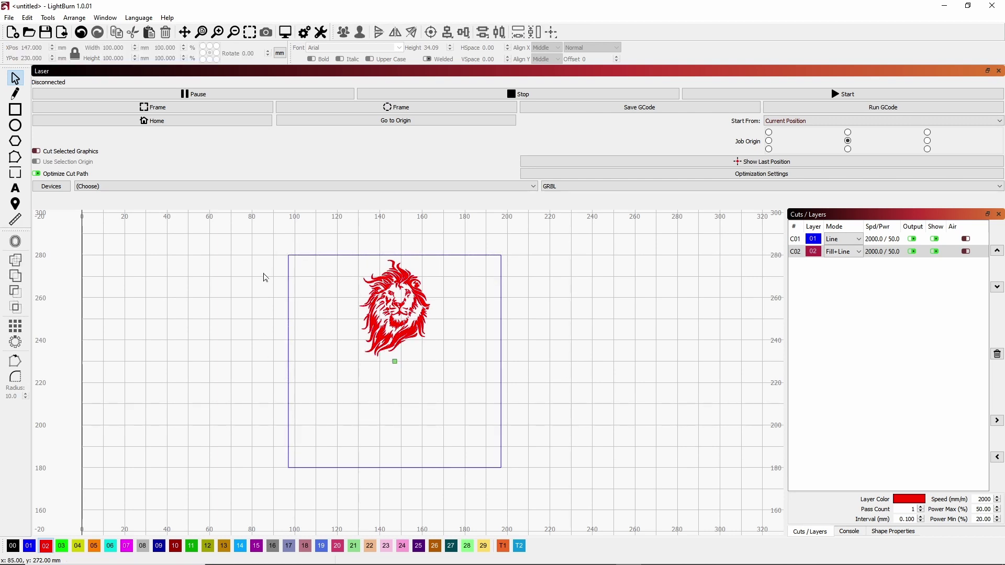
# Add the Arial text "Be the Lion" in the square's lower half, below the lion.
pyautogui.click(16, 189)
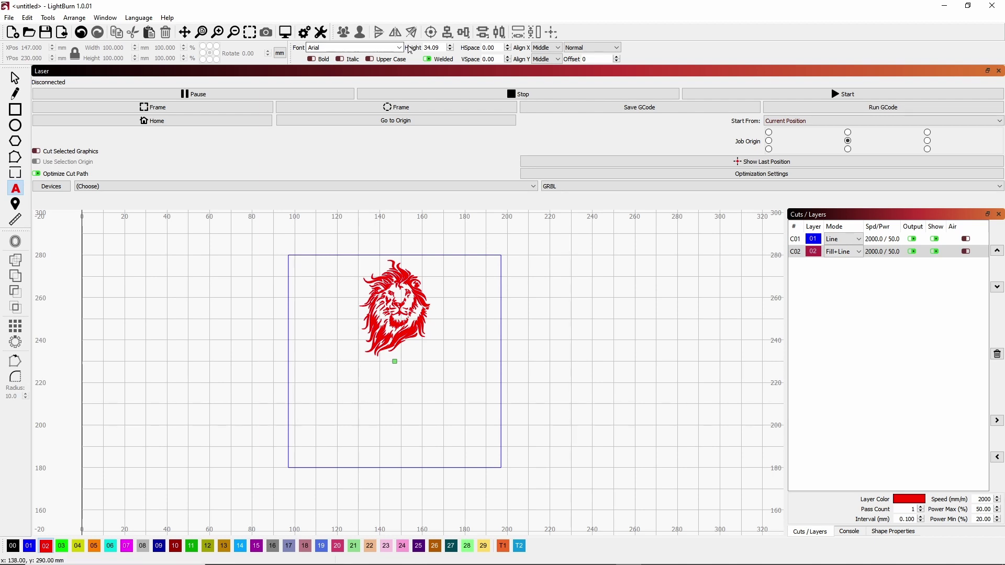
pyautogui.click(326, 392)
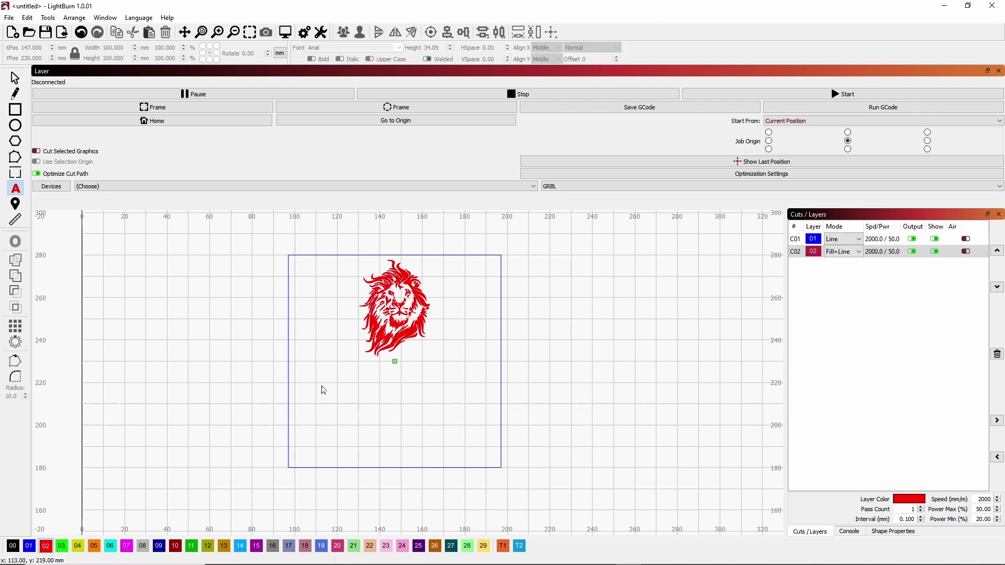
pyautogui.write('B')
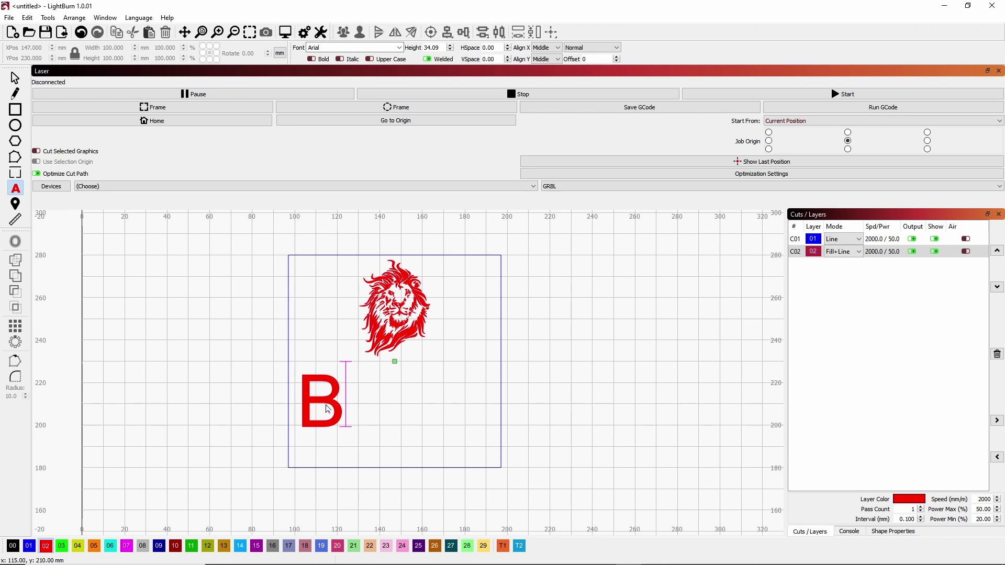
pyautogui.write('e the ')
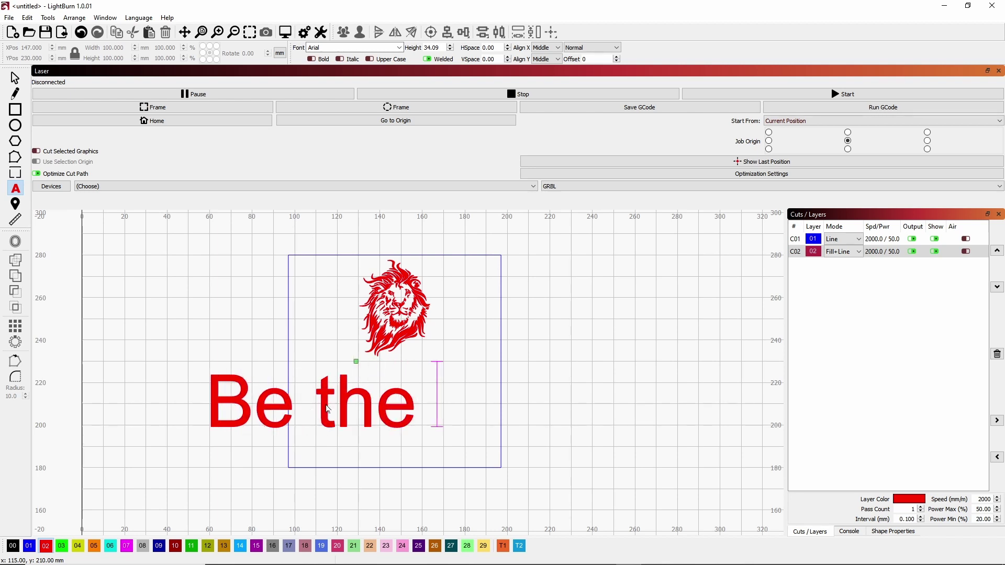
pyautogui.write('Lion')
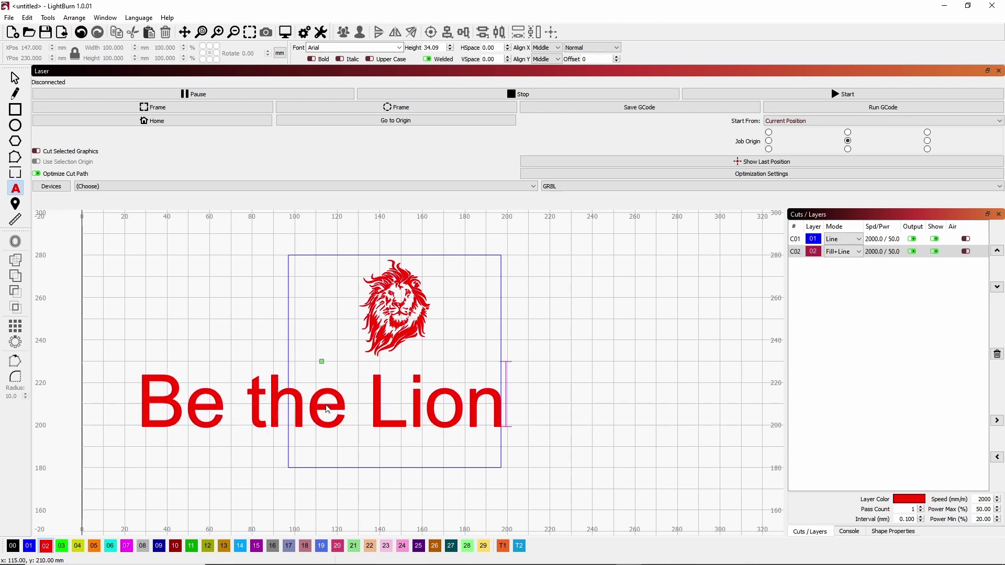
# Scale the text down proportionally to about 63 × 9 mm and place it inside the square at X 147, Y 213.
pyautogui.click(251, 407)
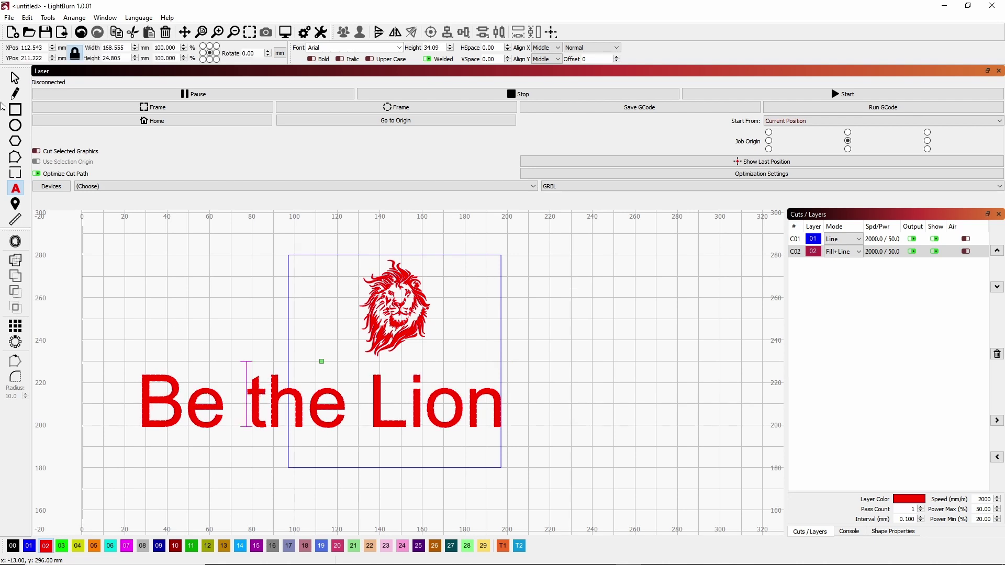
pyautogui.click(14, 77)
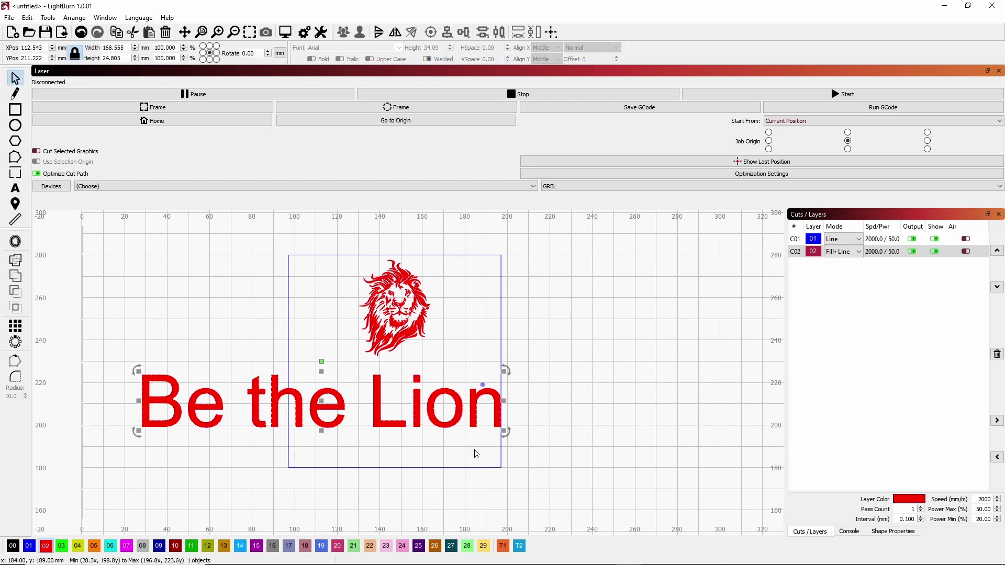
pyautogui.moveTo(500, 430); pyautogui.dragTo(397, 403)
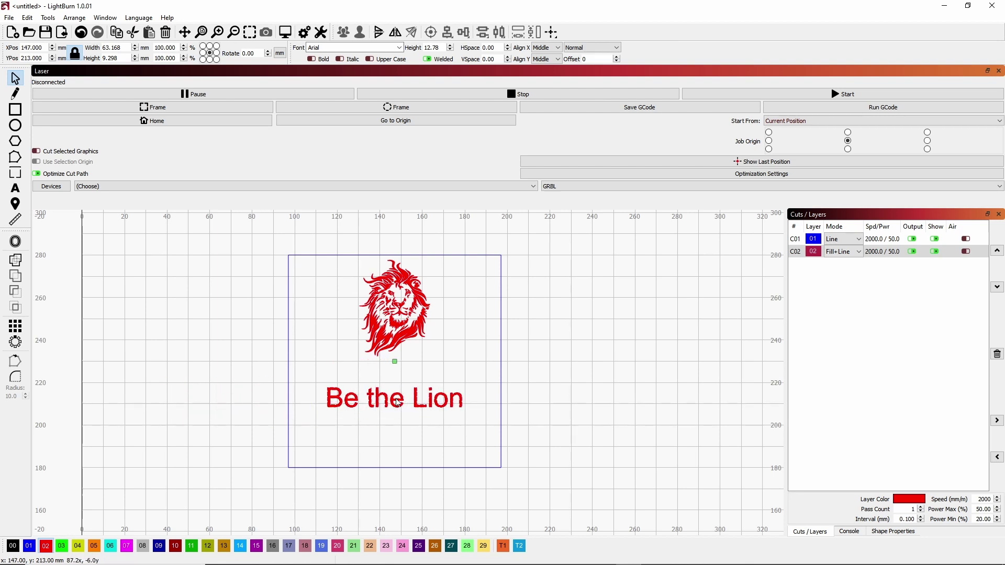
# Assign the "Be the Lion" text to layer 03 and set that layer's mode to Fill+Line.
pyautogui.click(397, 402)
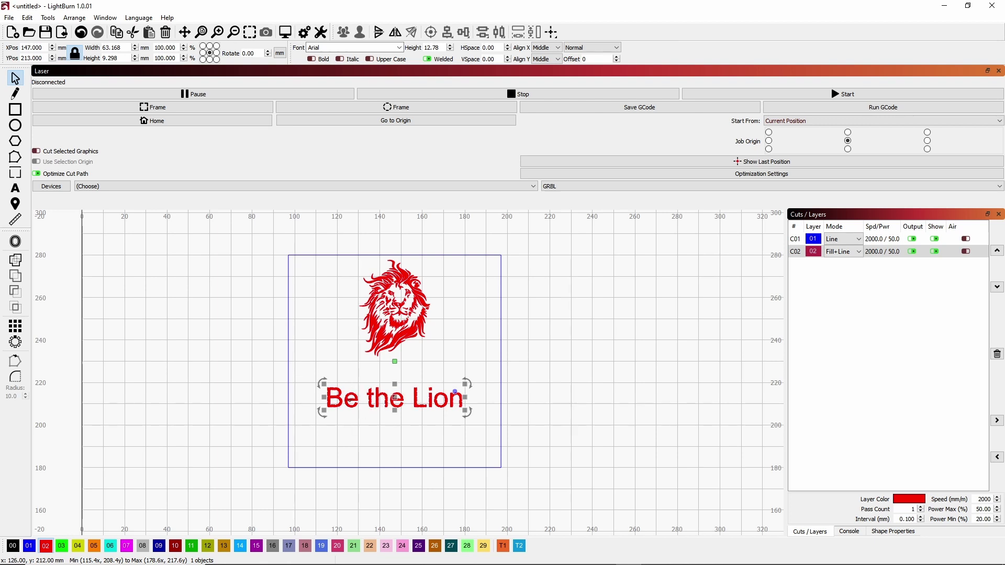
pyautogui.click(61, 547)
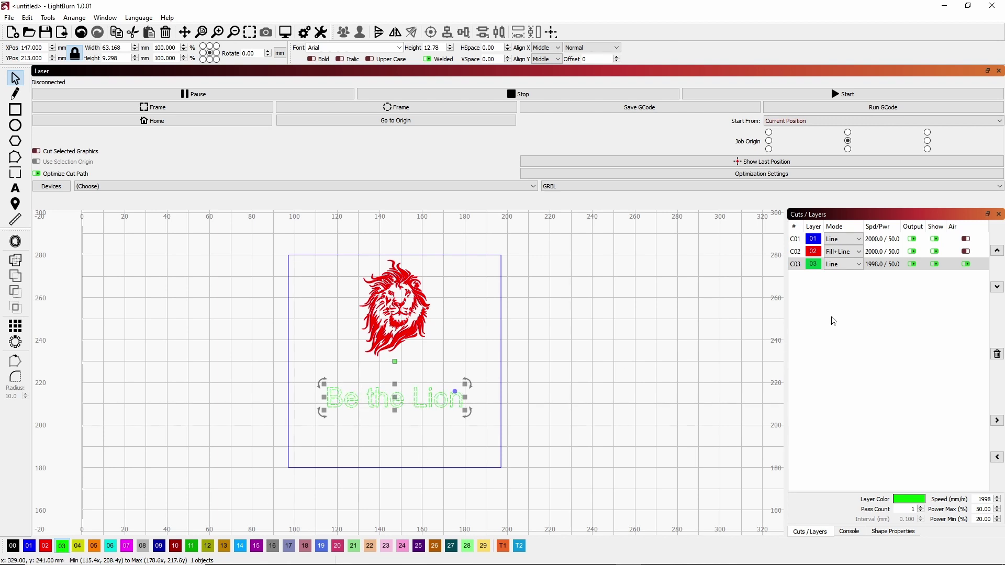
pyautogui.click(852, 265)
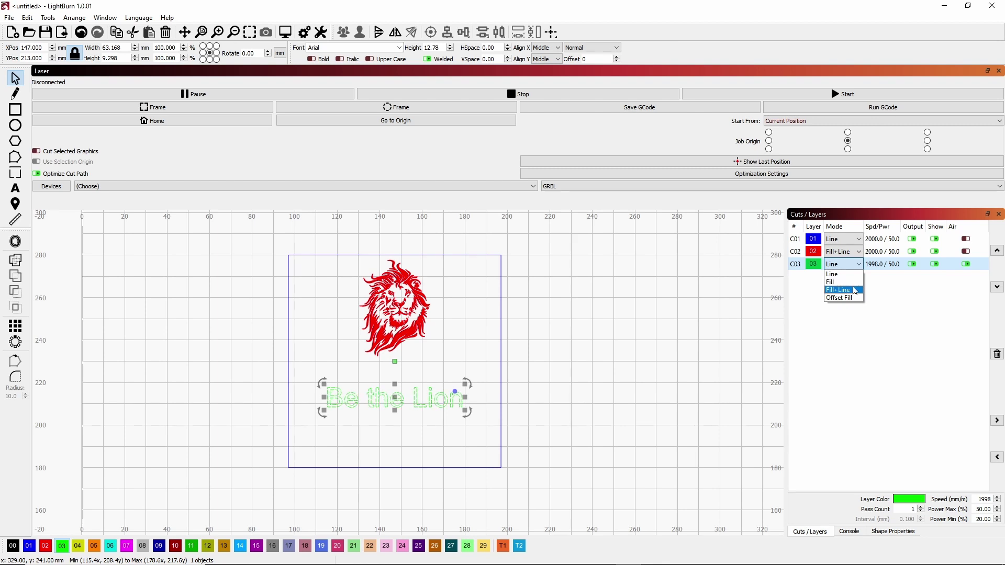
pyautogui.click(854, 290)
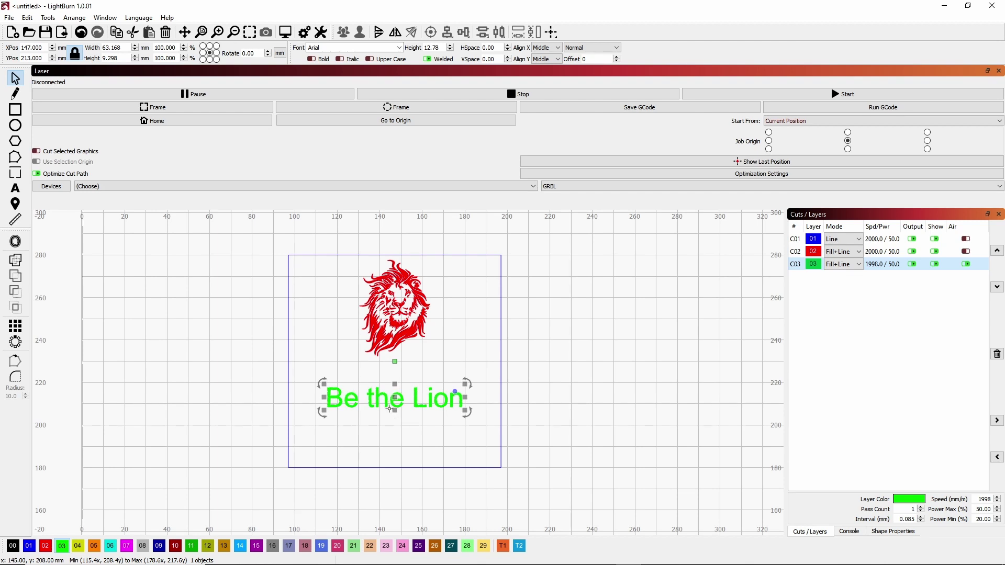
# Move the text up beneath the lion to X 150, Y 222 and align the square to it with Align V-Center.
pyautogui.moveTo(393, 399); pyautogui.dragTo(404, 385)
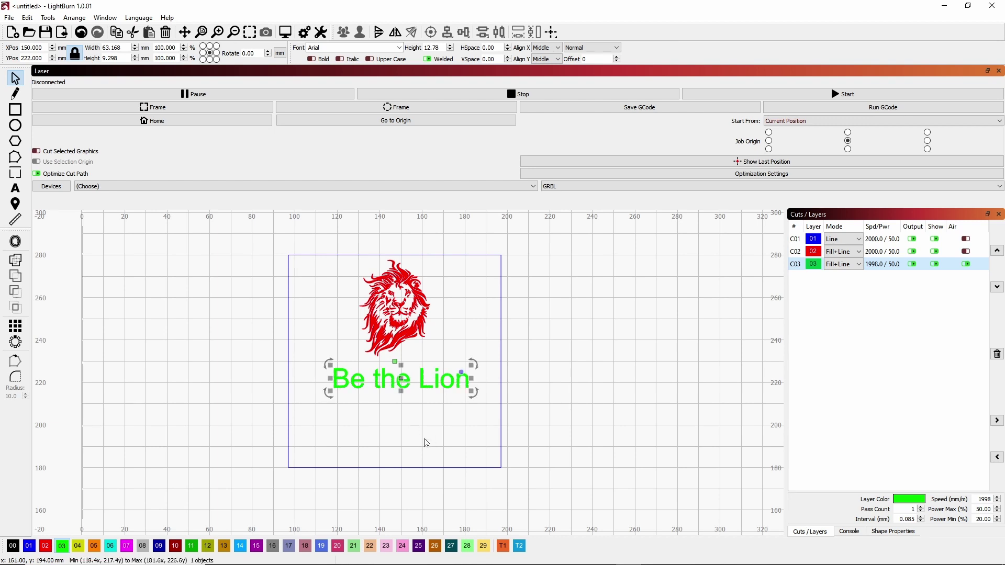
pyautogui.click(505, 285)
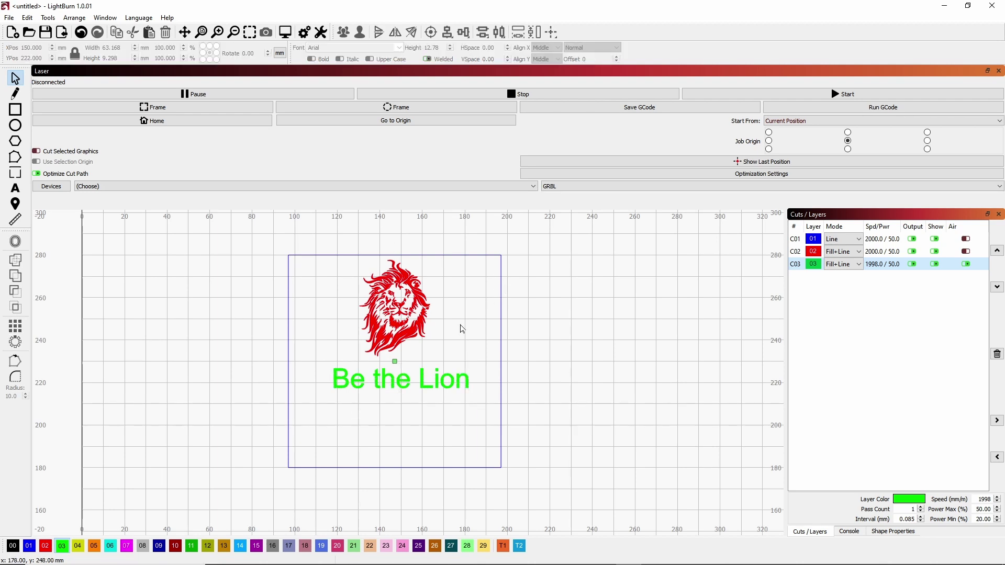
pyautogui.click(500, 294)
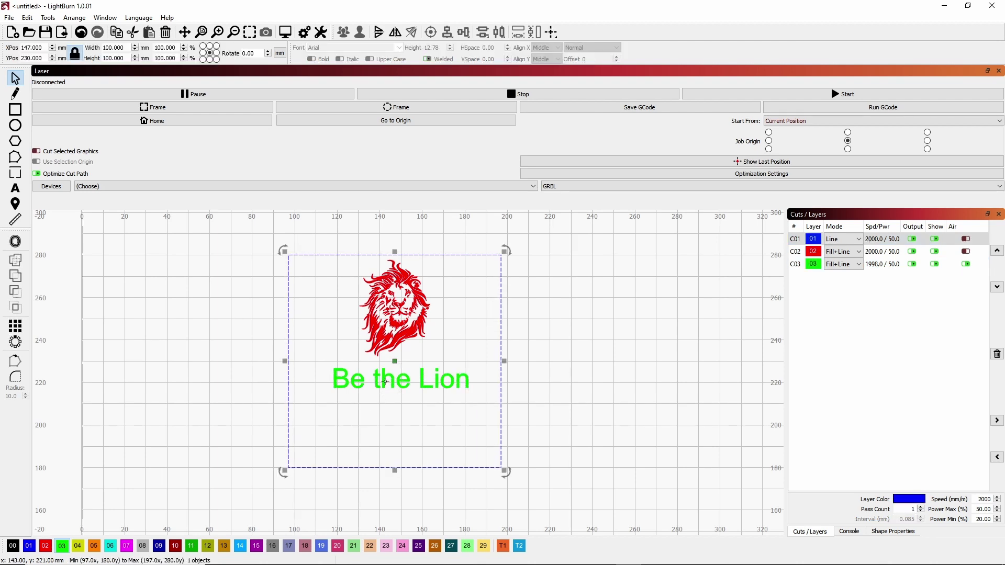
pyautogui.keyDown('shift'); pyautogui.click(388, 379); pyautogui.keyUp('shift')
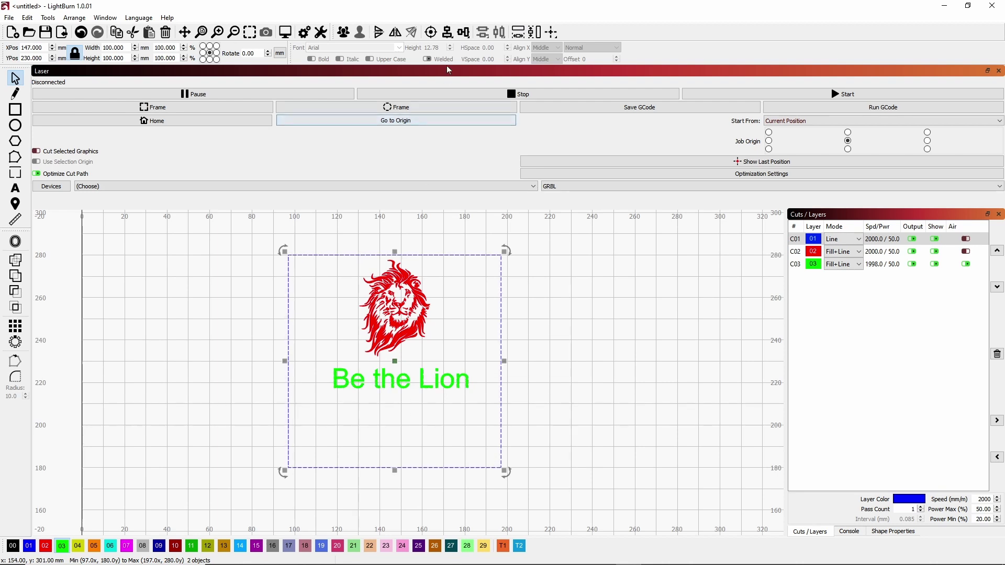
pyautogui.click(448, 39)
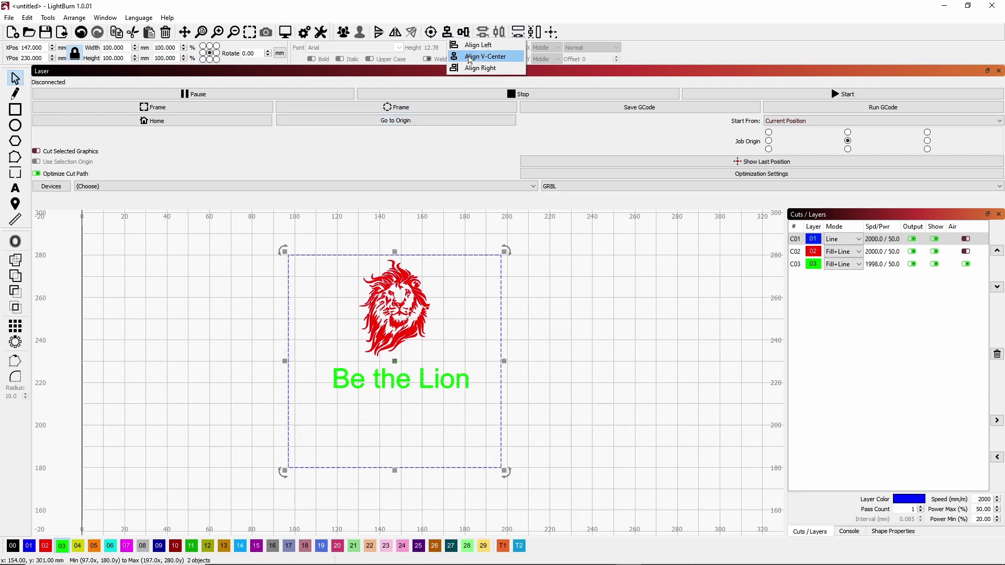
pyautogui.click(470, 57)
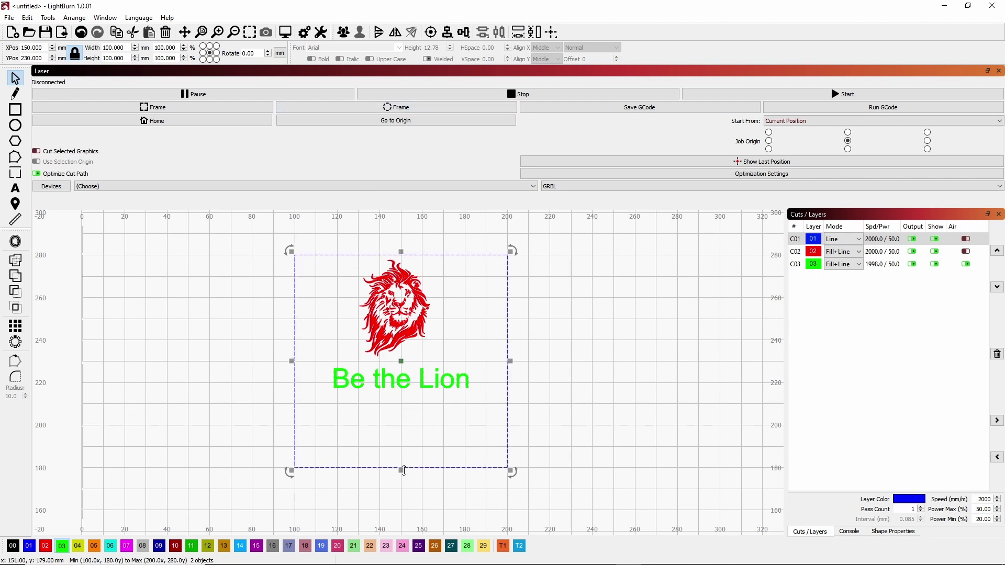
pyautogui.click(396, 491)
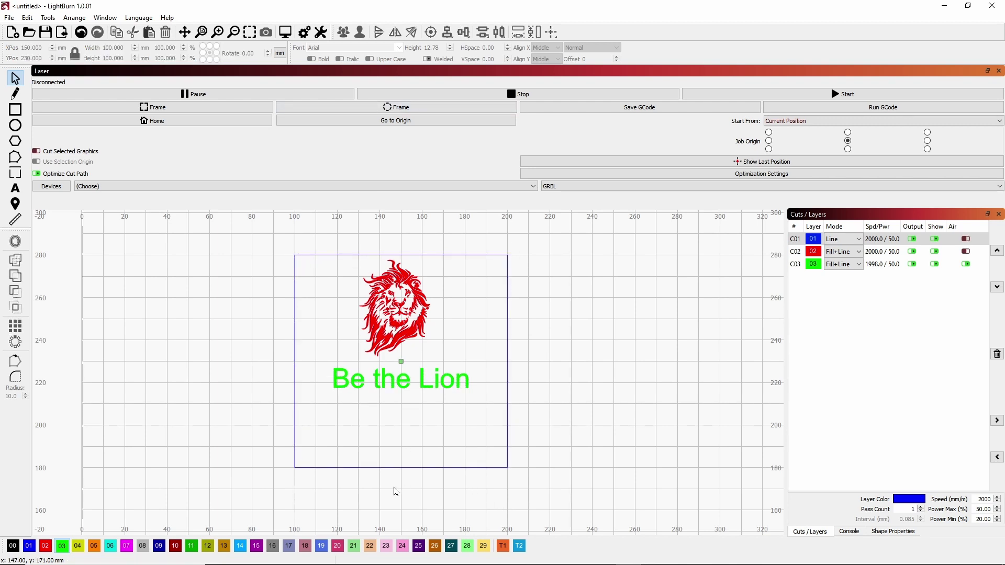
# Examine the lion, text and square outline in the job preview, then close the preview.
pyautogui.click(283, 32)
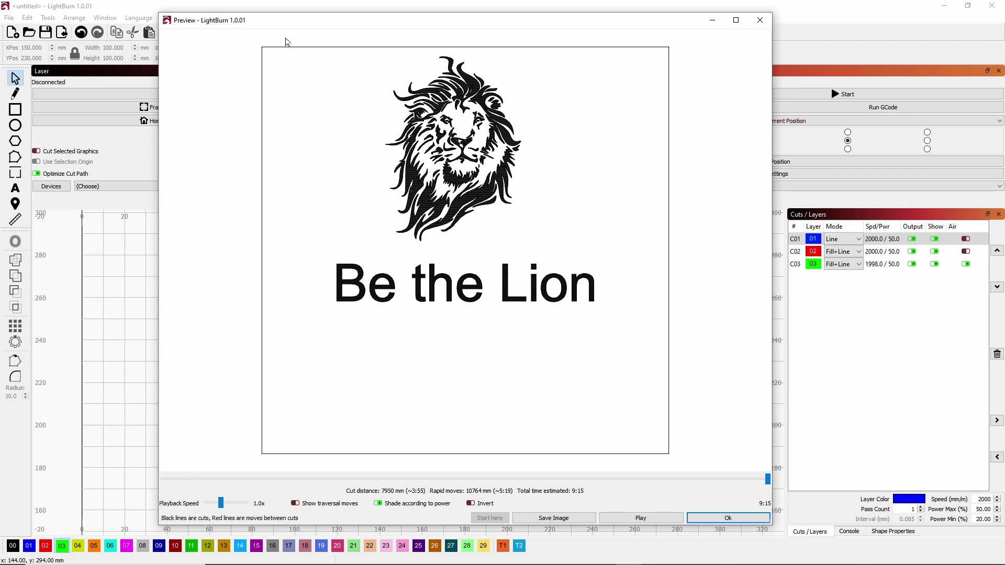
pyautogui.scroll(3, 446, 284)
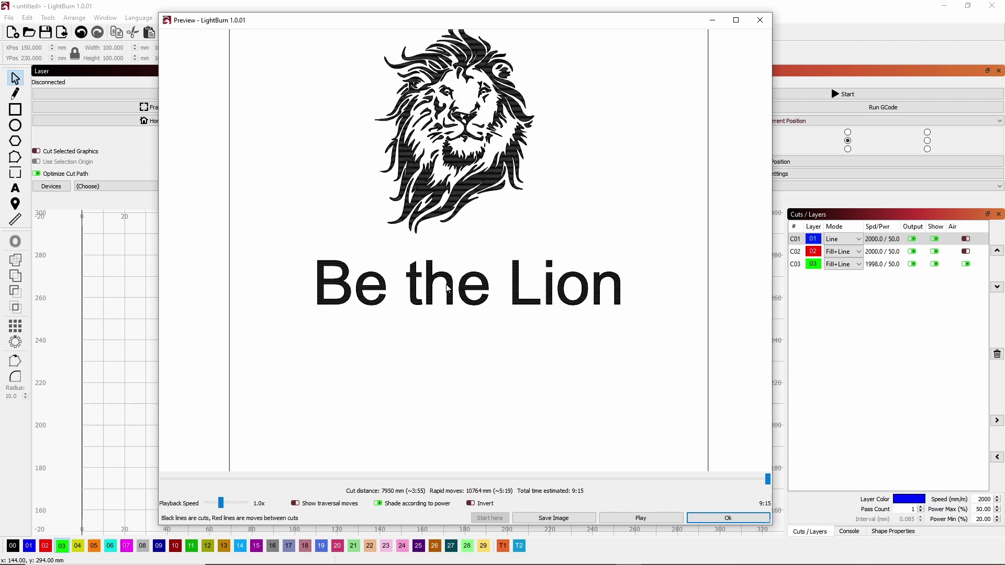
pyautogui.scroll(-3, 445, 284)
pyautogui.scroll(-1, 446, 285)
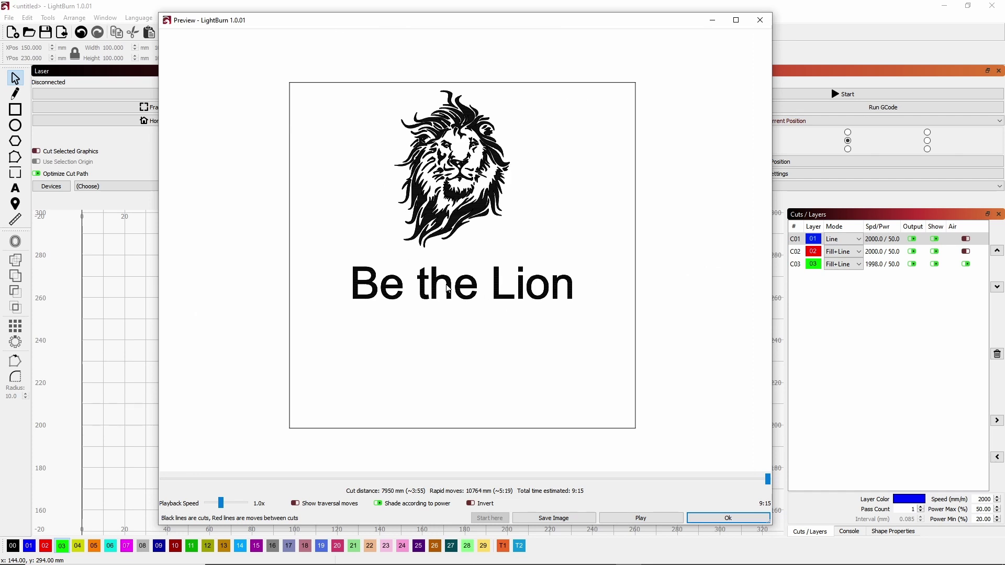
pyautogui.scroll(1, 446, 284)
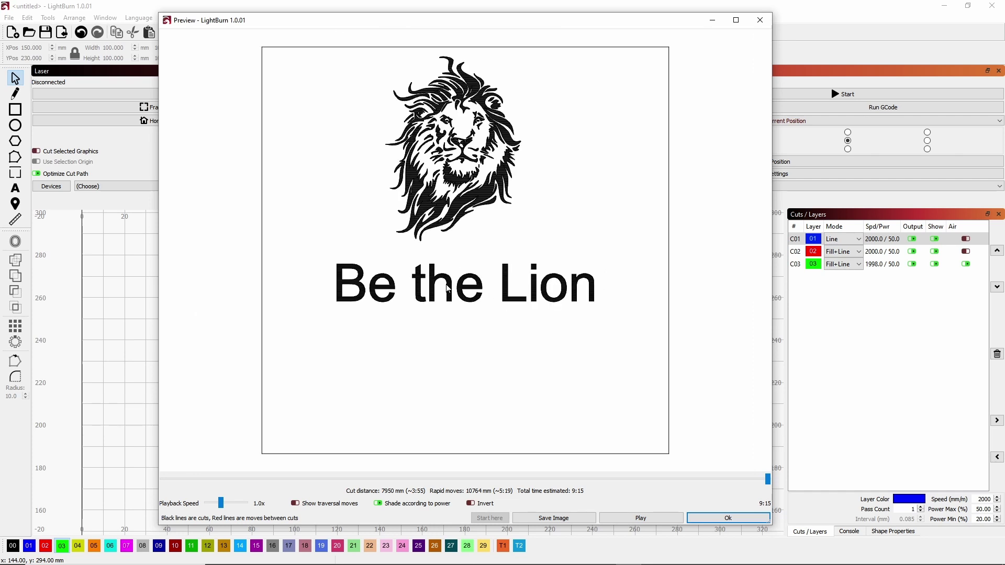
pyautogui.click(729, 520)
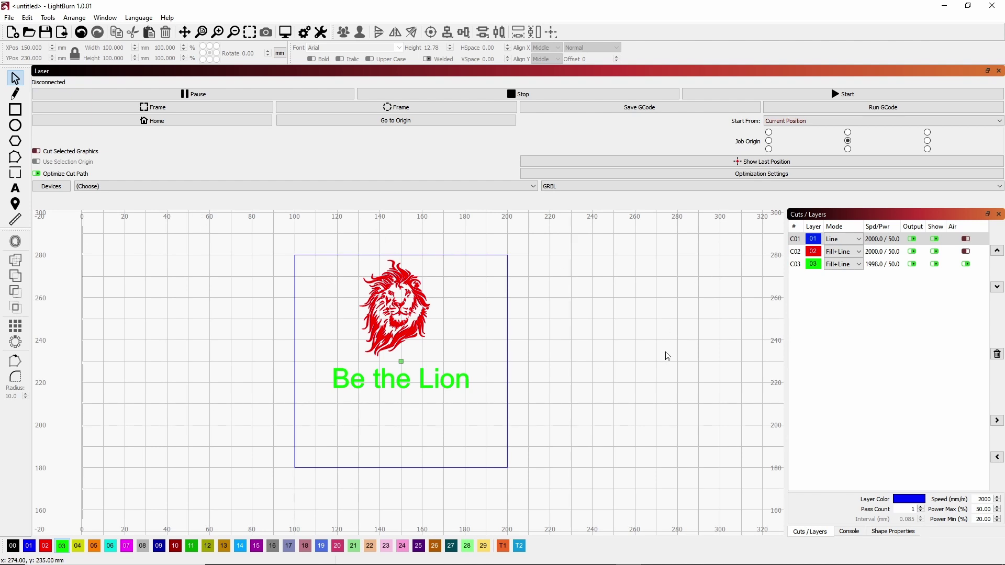
# Set the lion's layer 02 to Line mode to show its traced outlines up close.
pyautogui.click(859, 266)
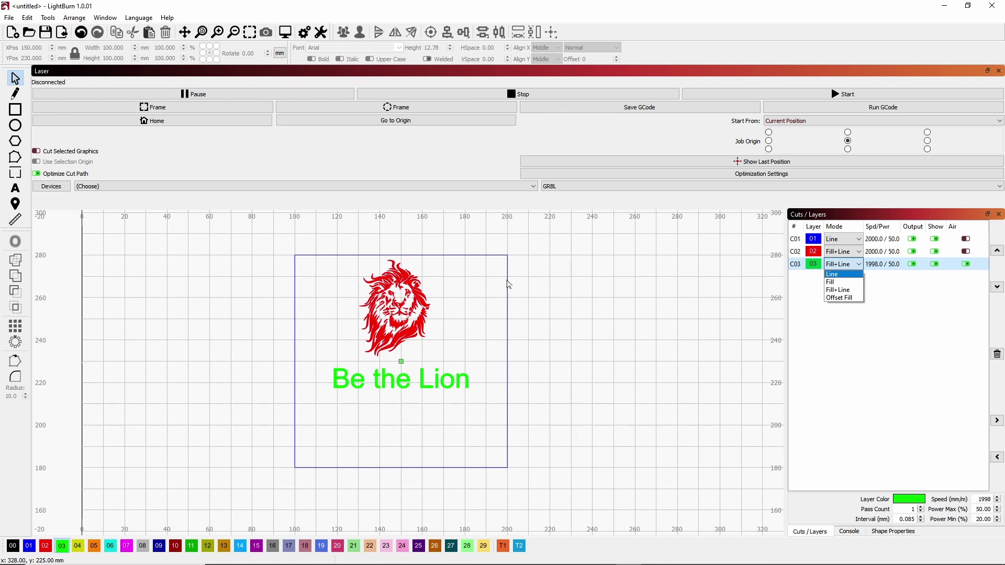
pyautogui.click(506, 454)
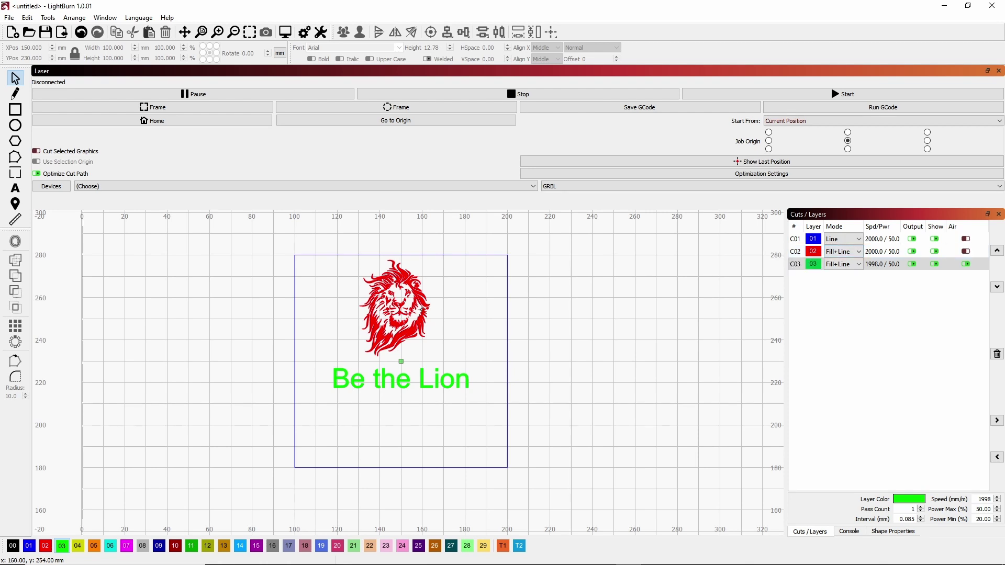
pyautogui.scroll(10, 373, 319)
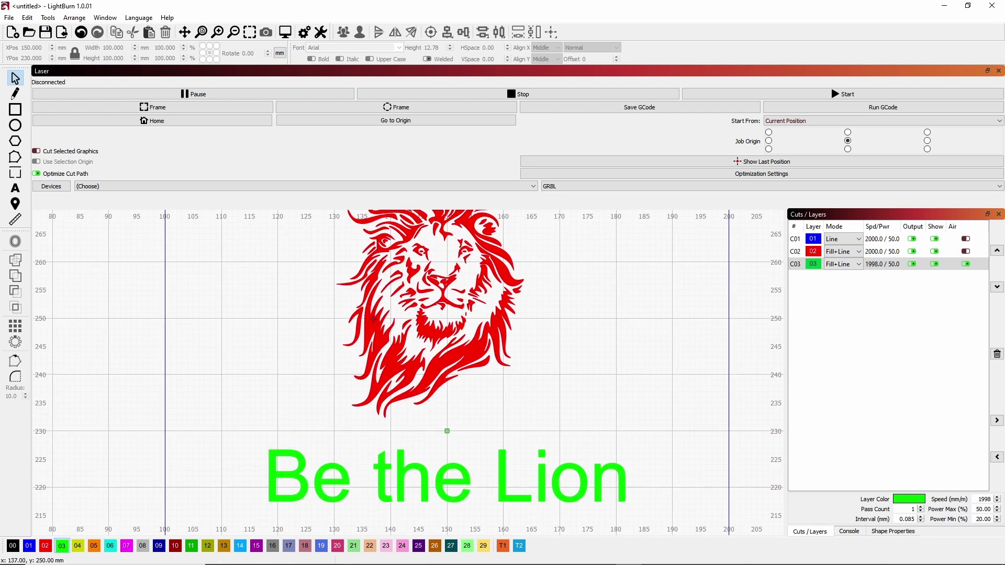
pyautogui.scroll(2, 373, 319)
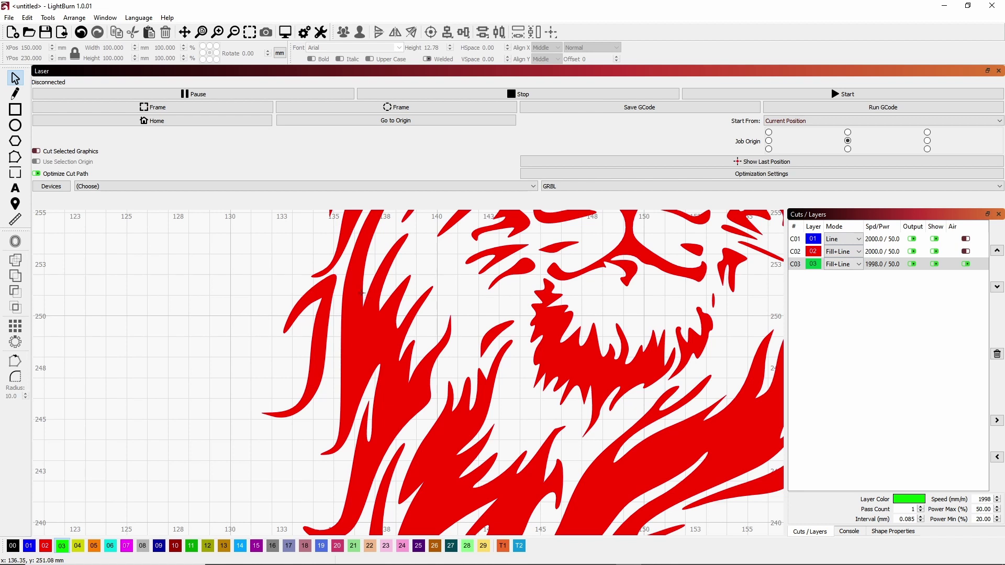
pyautogui.click(853, 252)
pyautogui.click(855, 262)
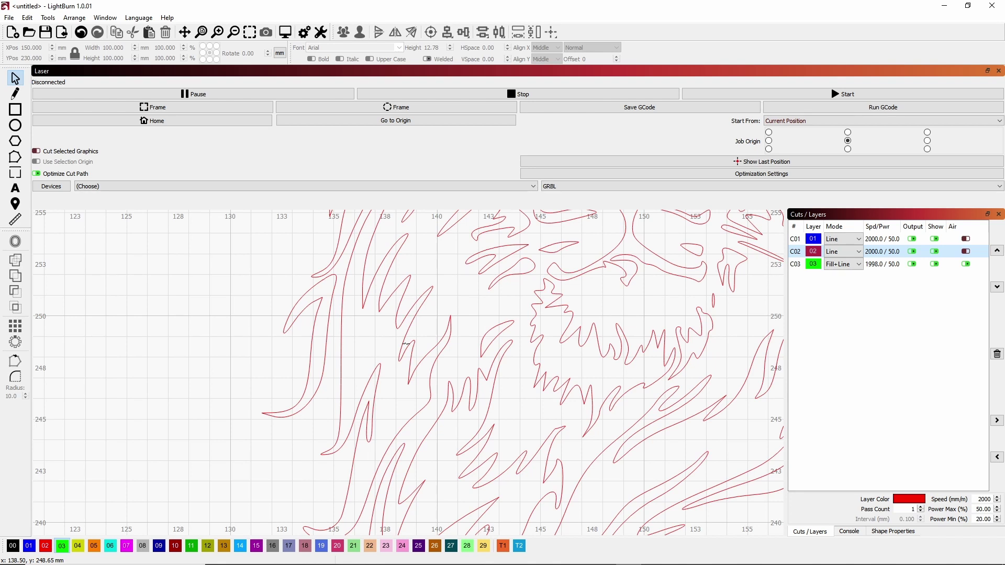
# Set the lion's layer 02 to Fill+Line mode.
pyautogui.click(848, 252)
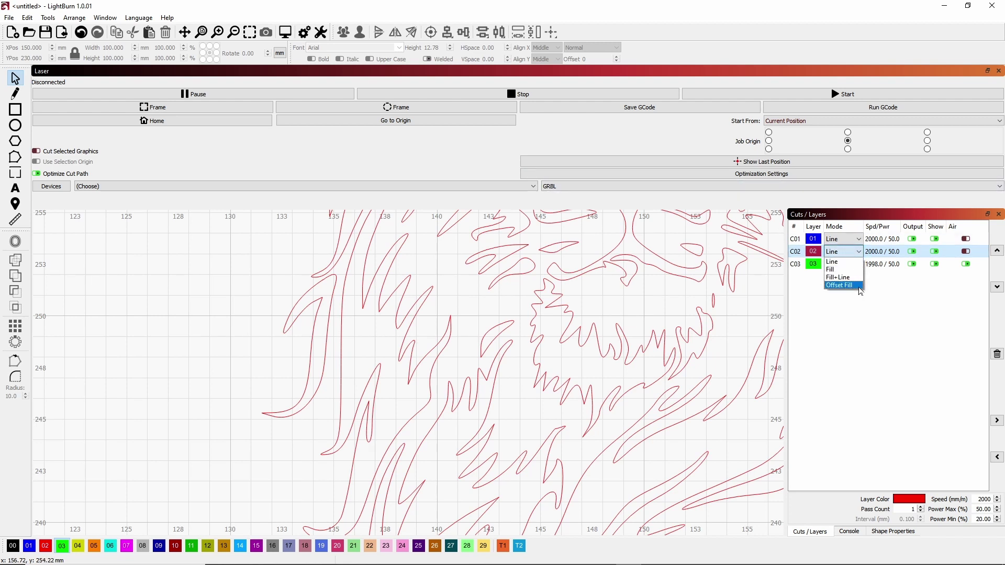
pyautogui.click(854, 278)
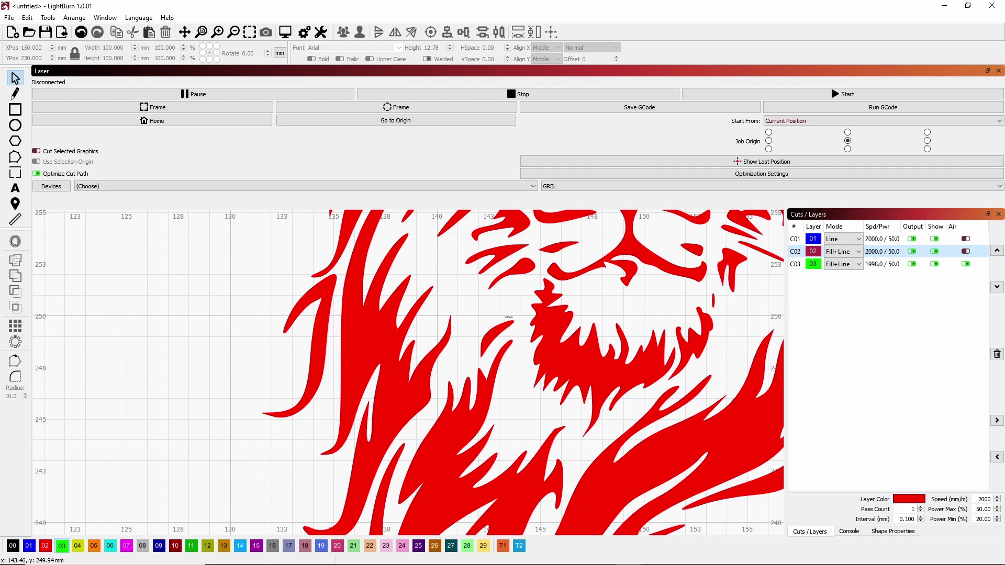
pyautogui.scroll(-8, 508, 317)
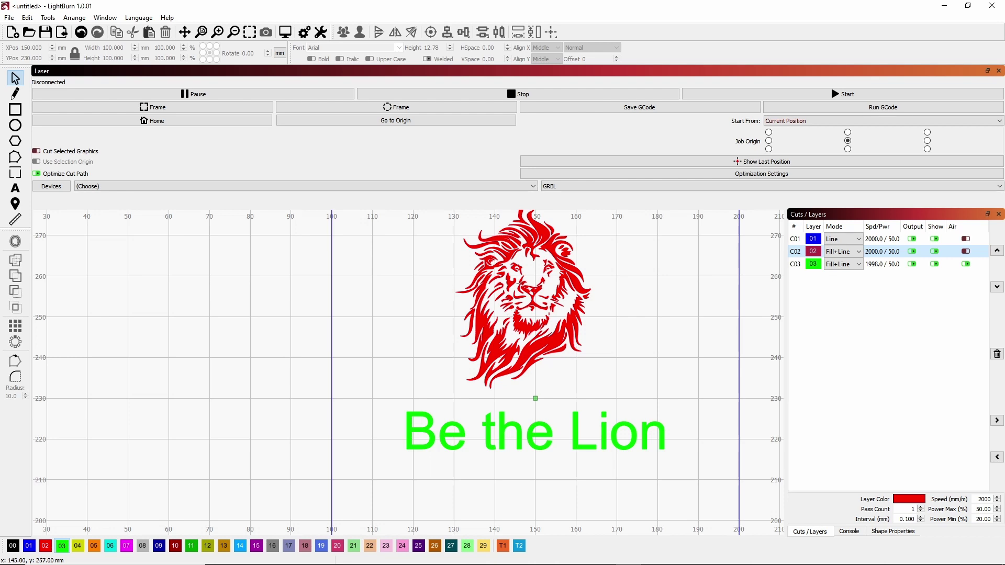
# Delete the lion, the "Be the Lion" text and the 100 mm square to clear the workspace.
pyautogui.click(541, 255)
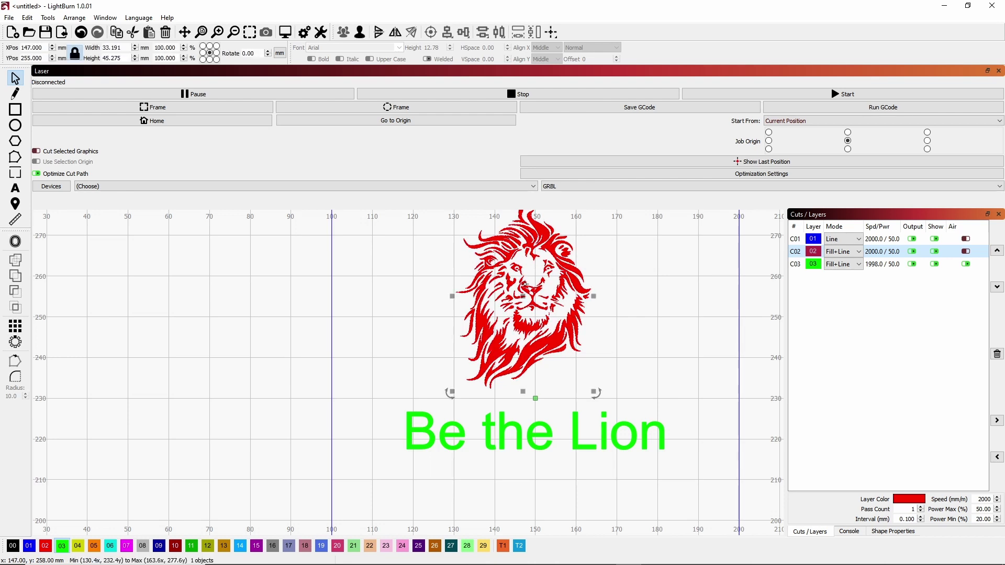
pyautogui.press('Delete')
pyautogui.click(519, 443)
pyautogui.press('Delete')
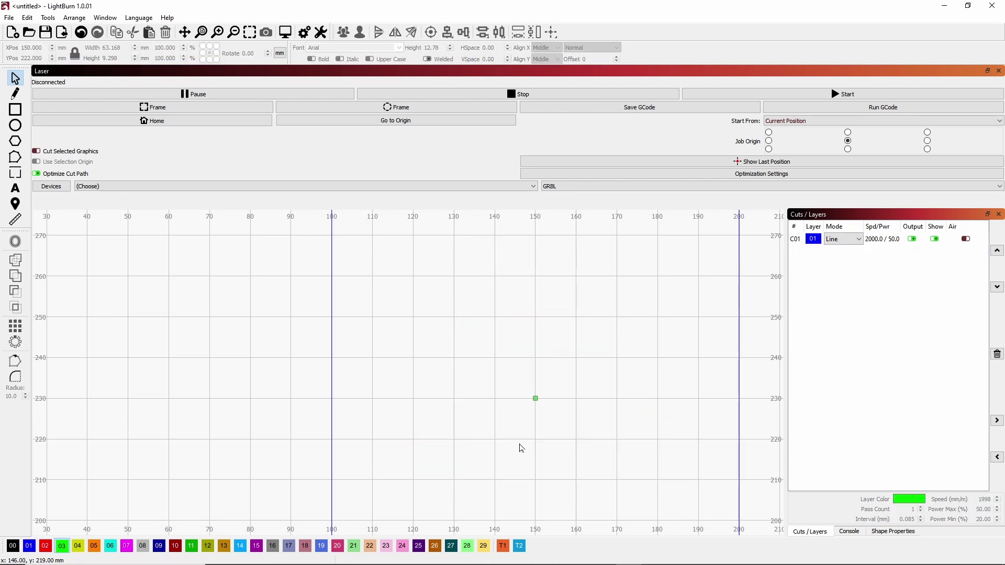
pyautogui.scroll(-3, 536, 397)
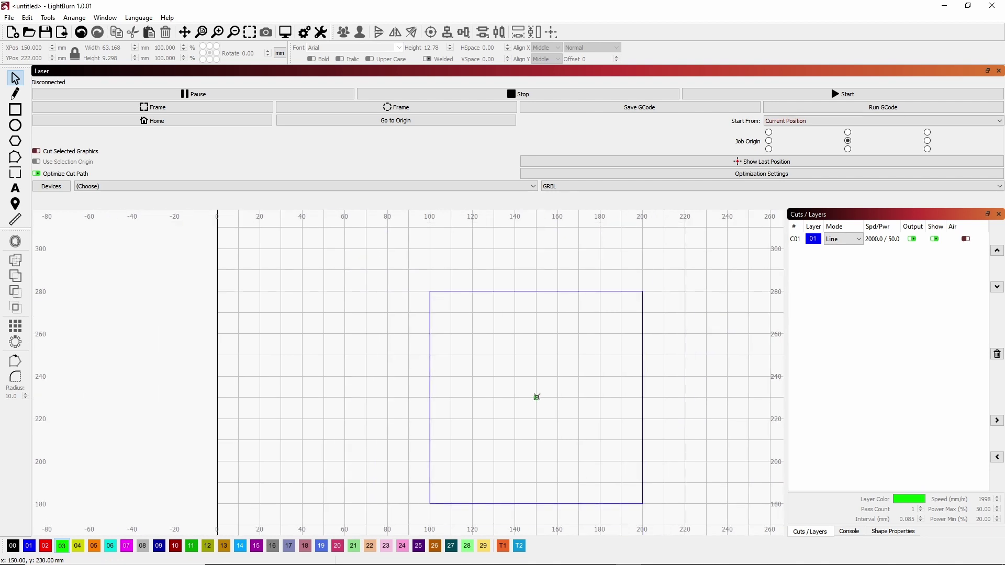
pyautogui.click(515, 292)
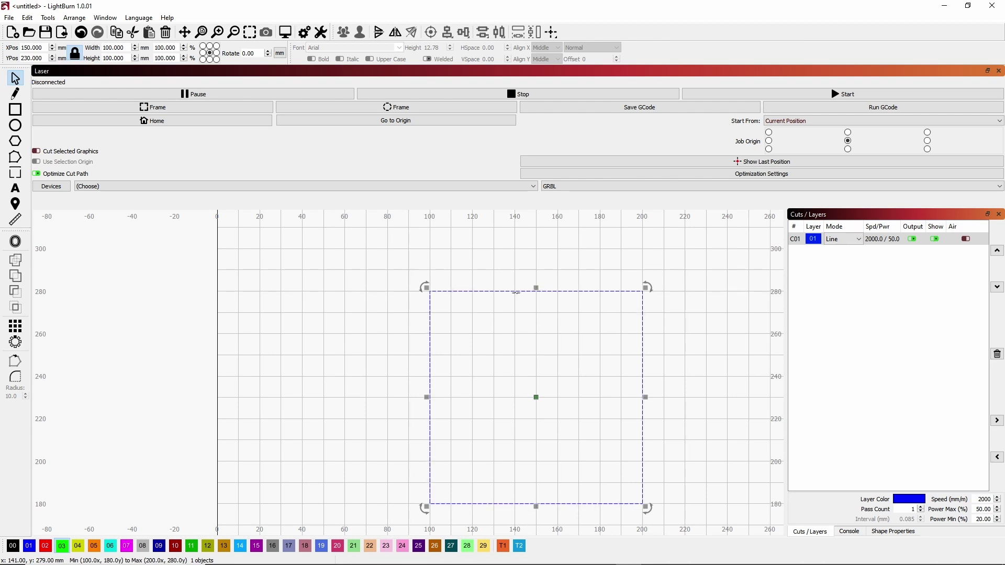
pyautogui.press('Delete')
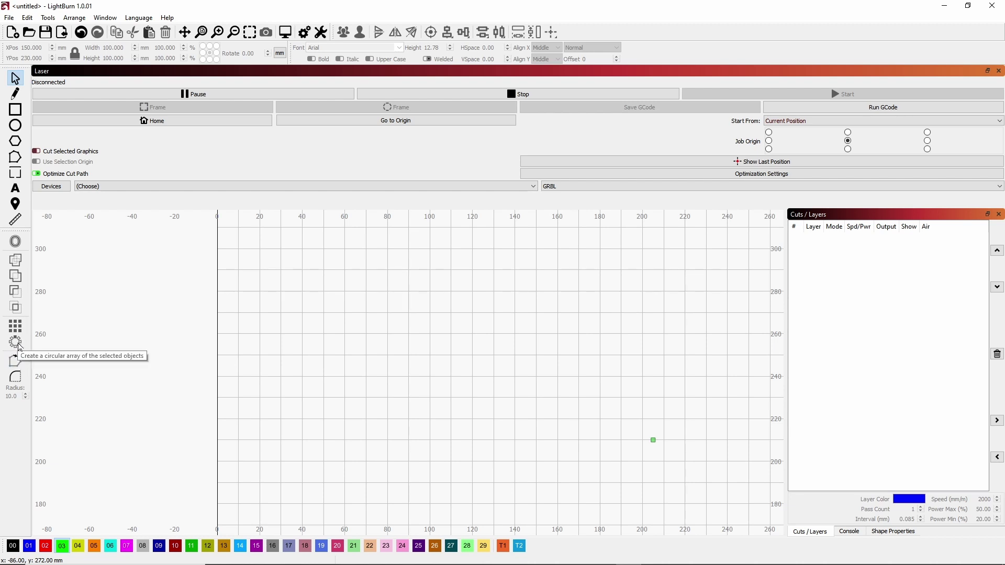
pyautogui.scroll(-5, 404, 347)
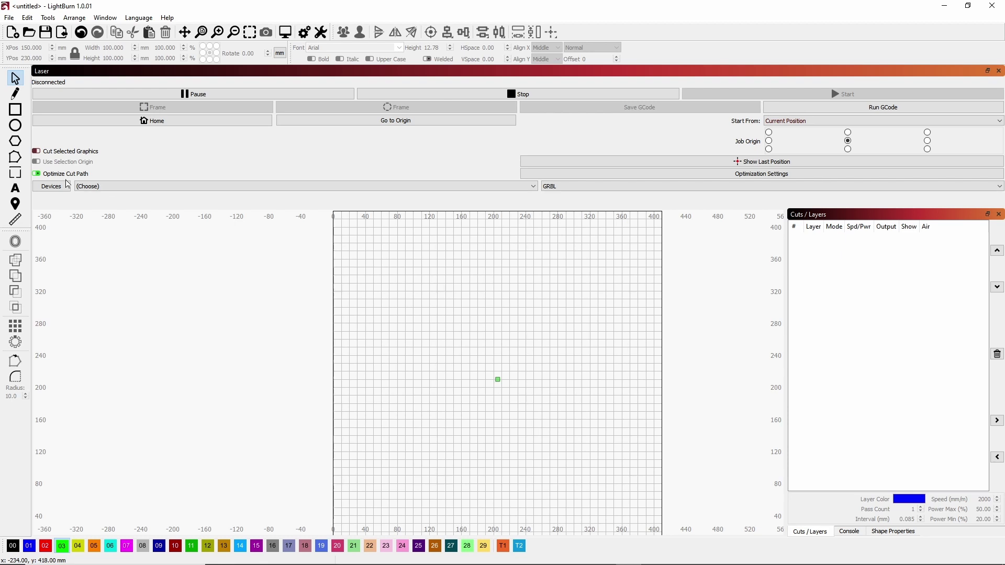
# Open the "alignment" project from the Laser Engraver Stuff folder and frame its circular spoke pattern.
pyautogui.click(16, 125)
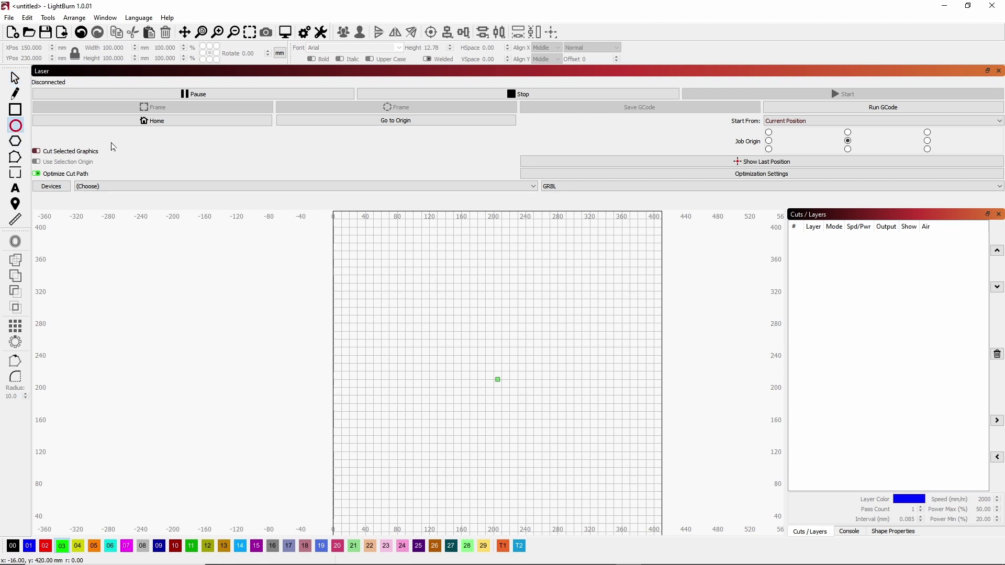
pyautogui.click(9, 18)
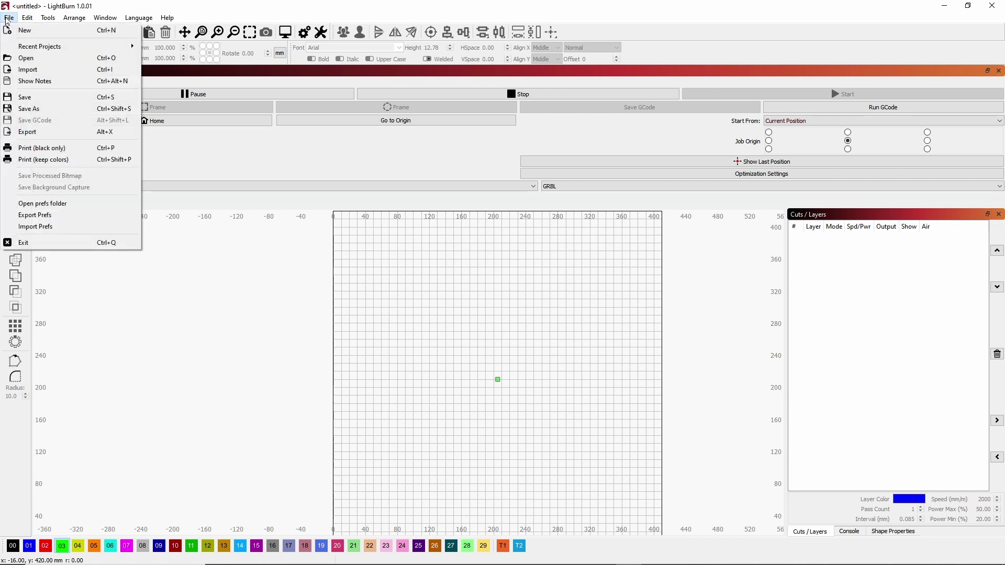
pyautogui.click(14, 59)
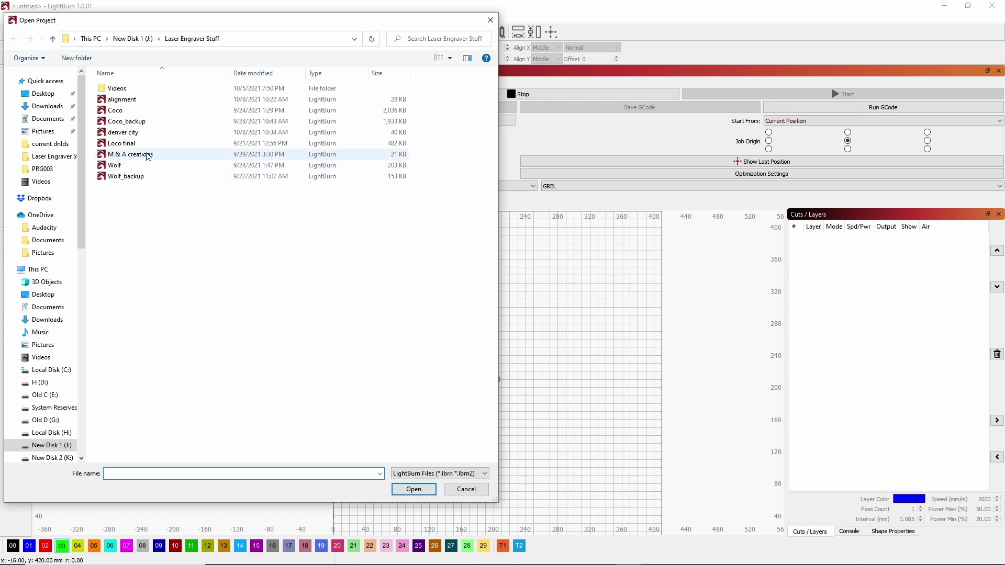
pyautogui.click(138, 99)
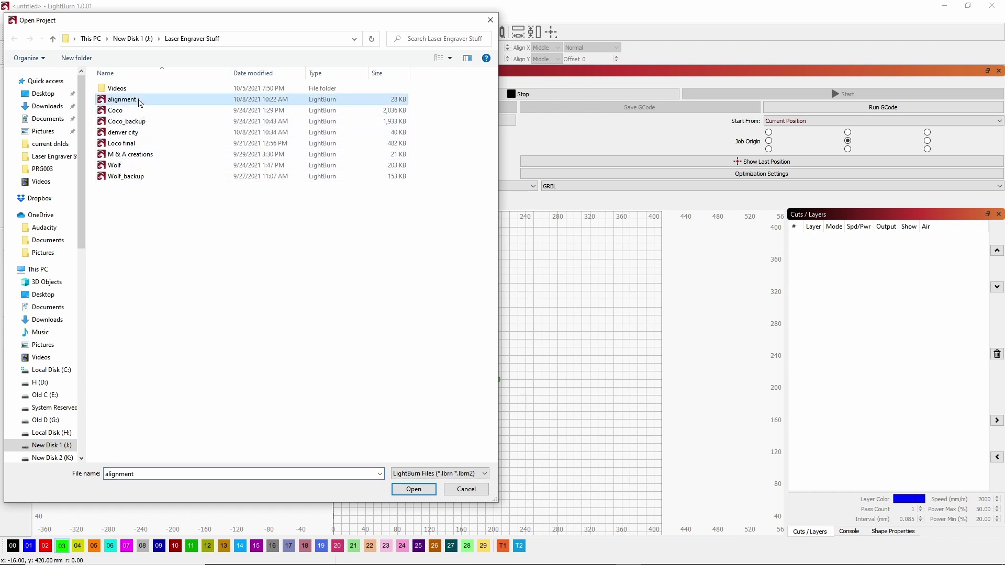
pyautogui.click(411, 488)
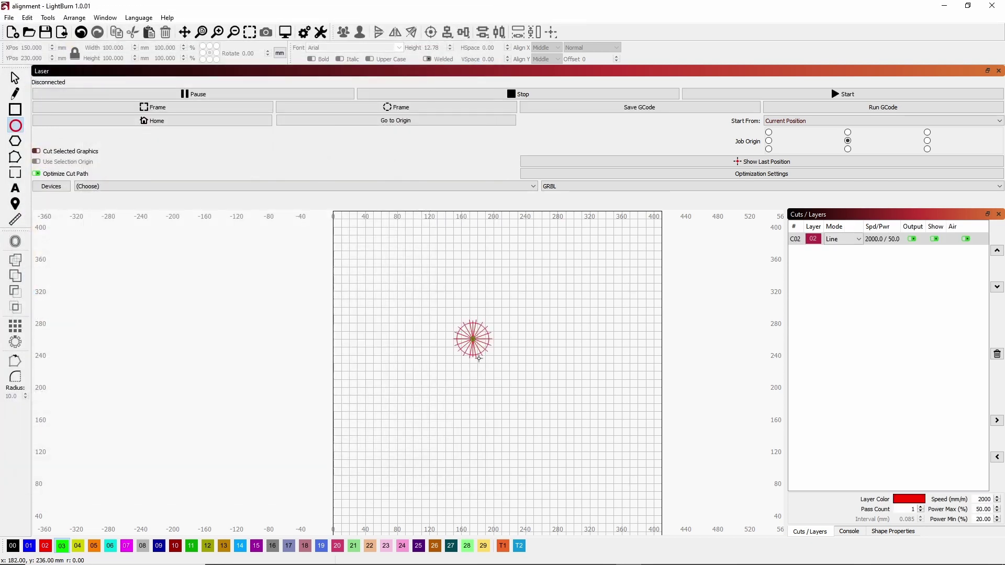
pyautogui.scroll(4, 478, 358)
pyautogui.scroll(2, 478, 359)
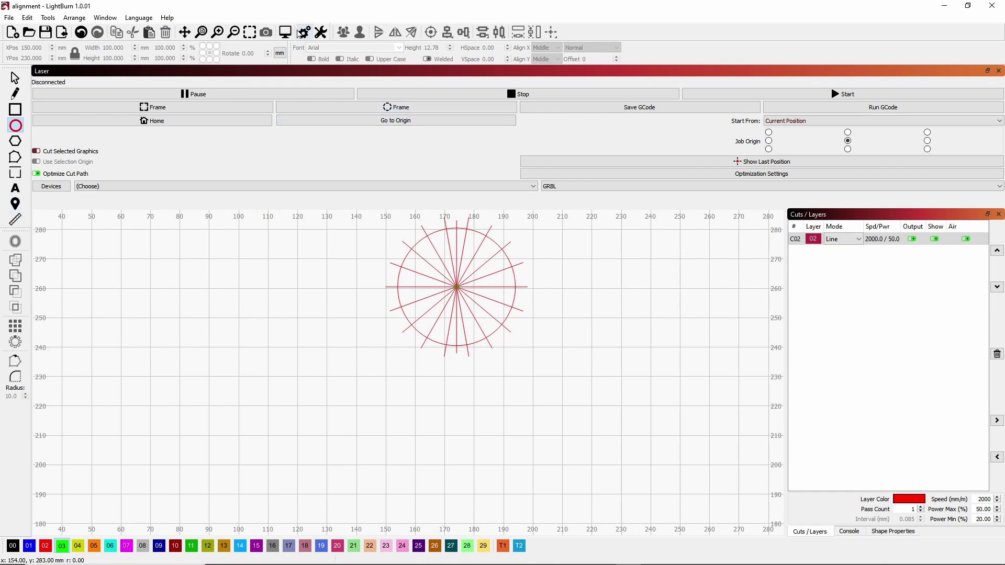
pyautogui.click(251, 33)
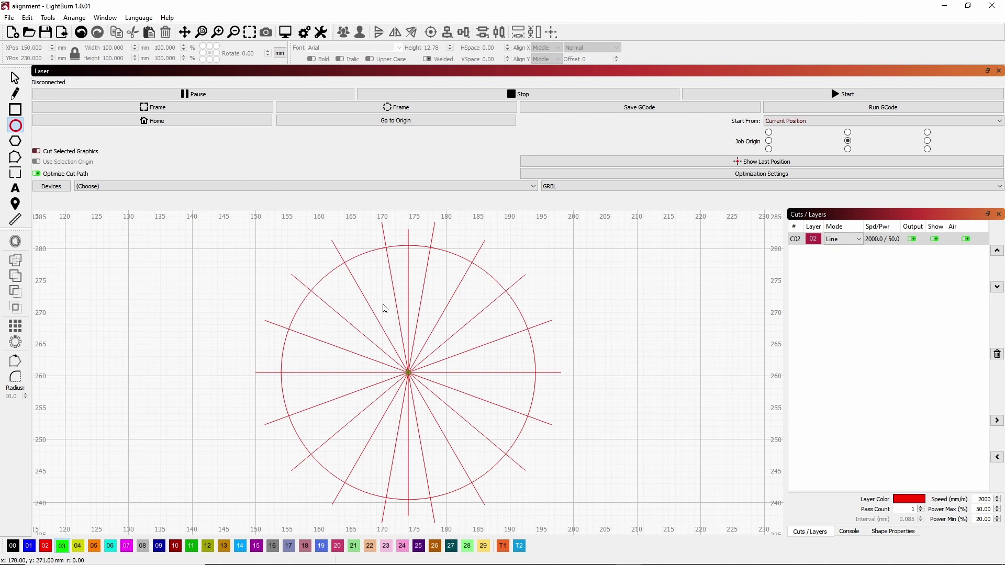
# Delete the alignment pattern's spokes and circle along with the tiny stray ellipse inside it.
pyautogui.click(396, 320)
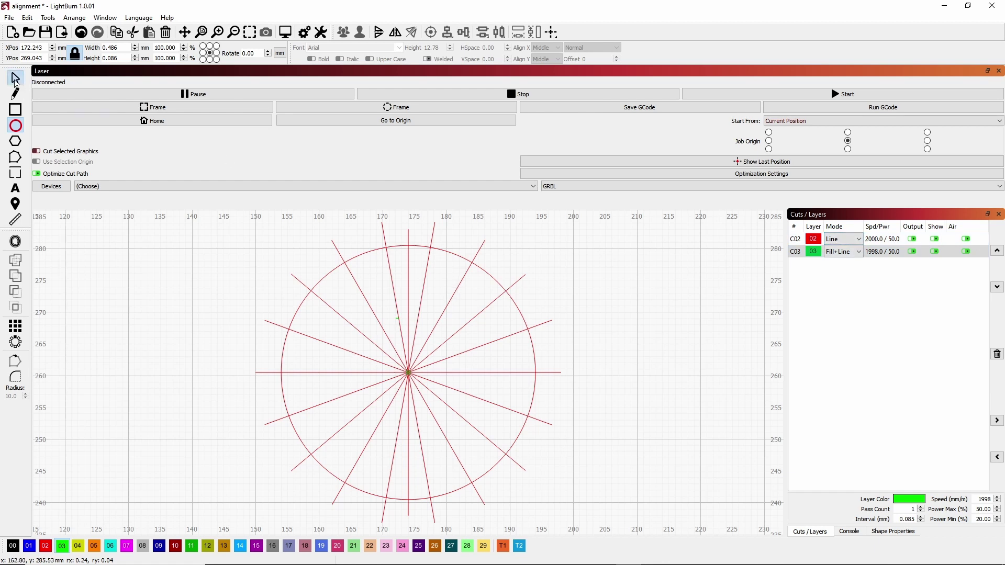
pyautogui.click(15, 78)
pyautogui.click(408, 372)
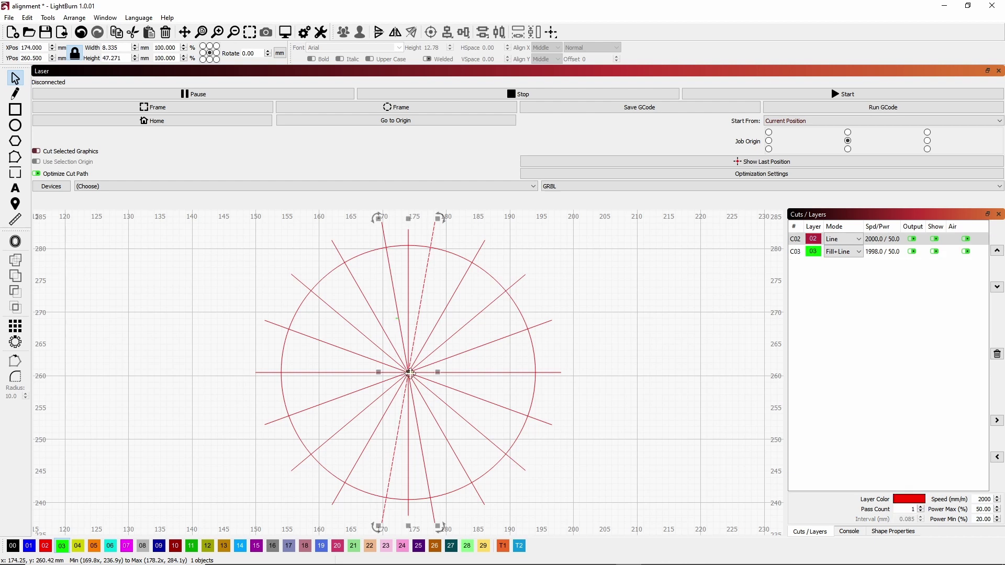
pyautogui.press('Delete')
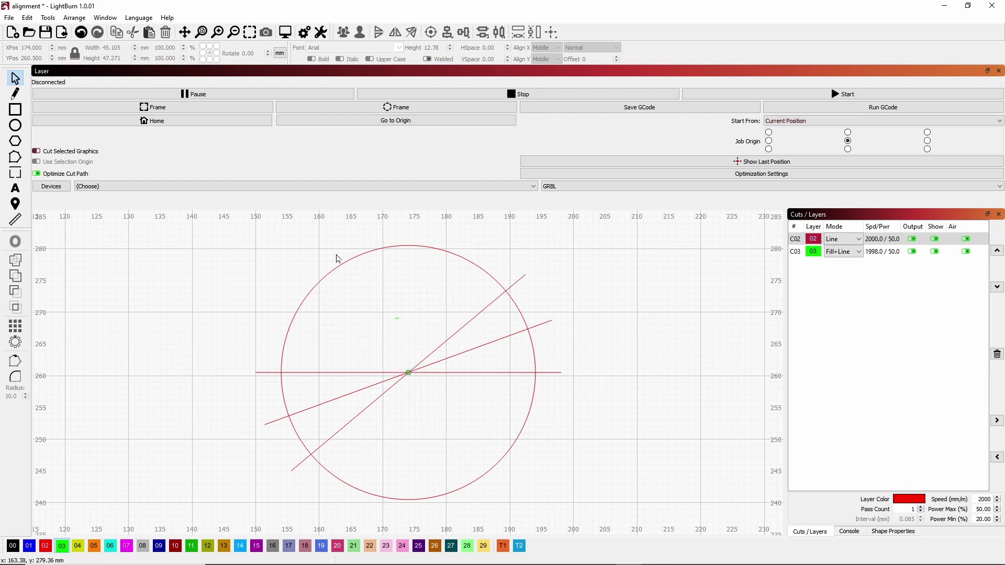
pyautogui.moveTo(198, 231); pyautogui.dragTo(582, 511)
pyautogui.press('Delete')
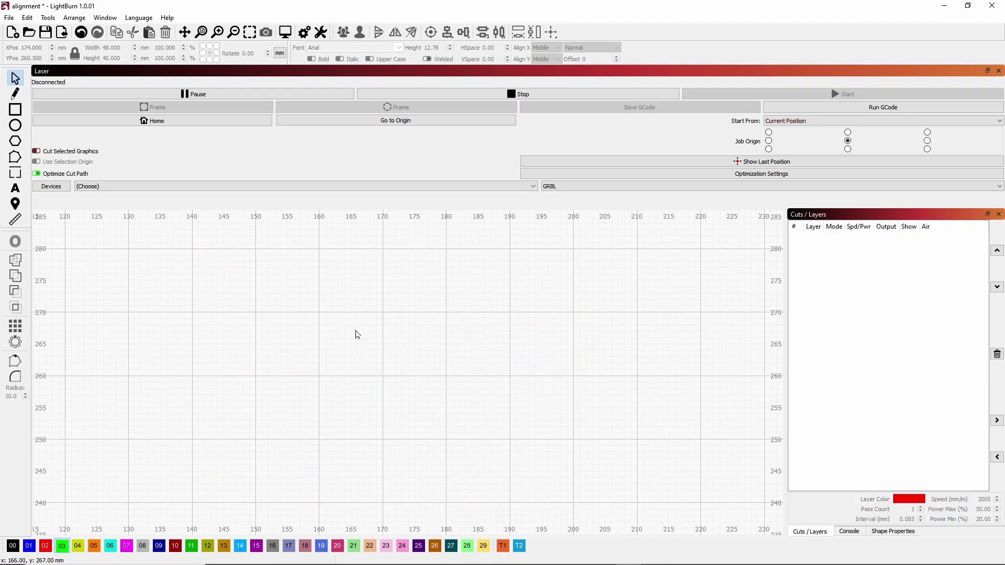
# Draw a tall, narrow hexagon about 5 mm wide and 20.8 mm high near X 153.5, Y 263.
pyautogui.scroll(-2, 357, 334)
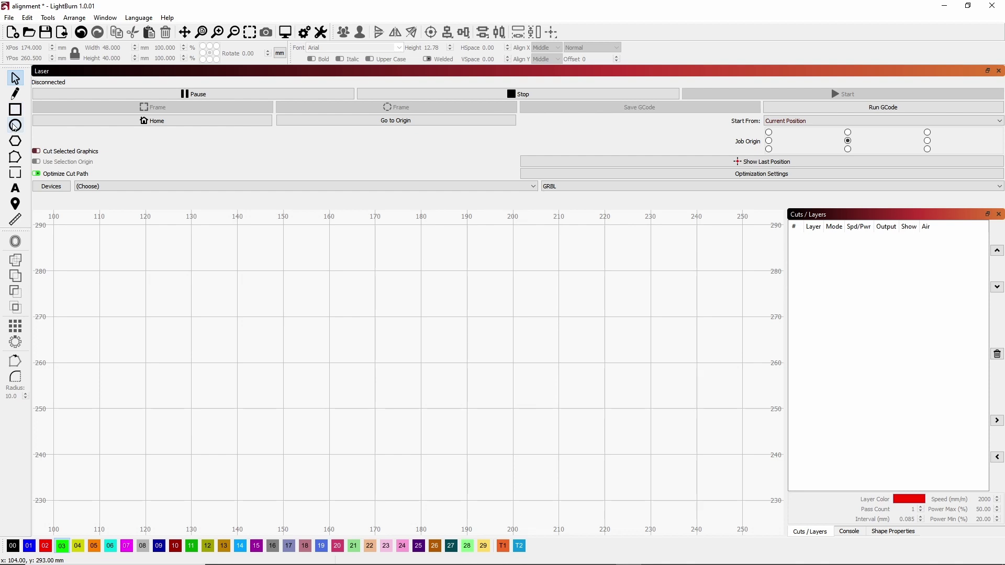
pyautogui.click(15, 140)
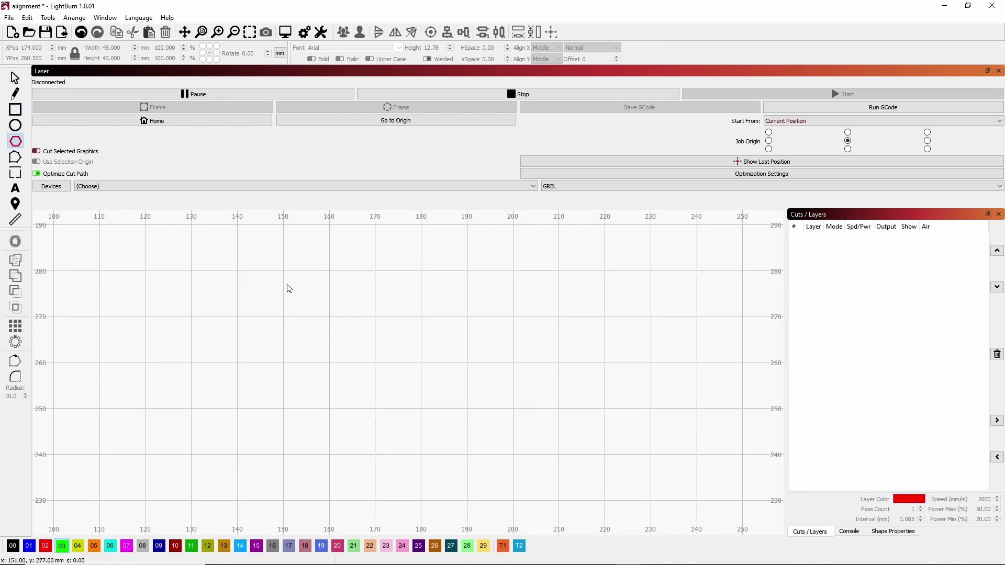
pyautogui.moveTo(288, 298); pyautogui.dragTo(310, 411)
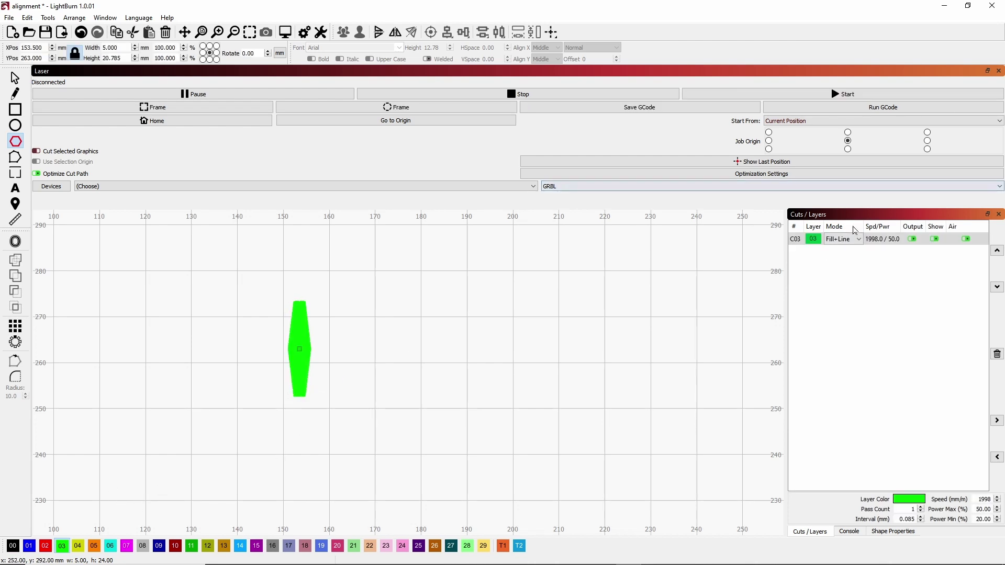
# Assign the hexagon to layer 02 and narrow it to about 3.3 mm wide.
pyautogui.click(809, 240)
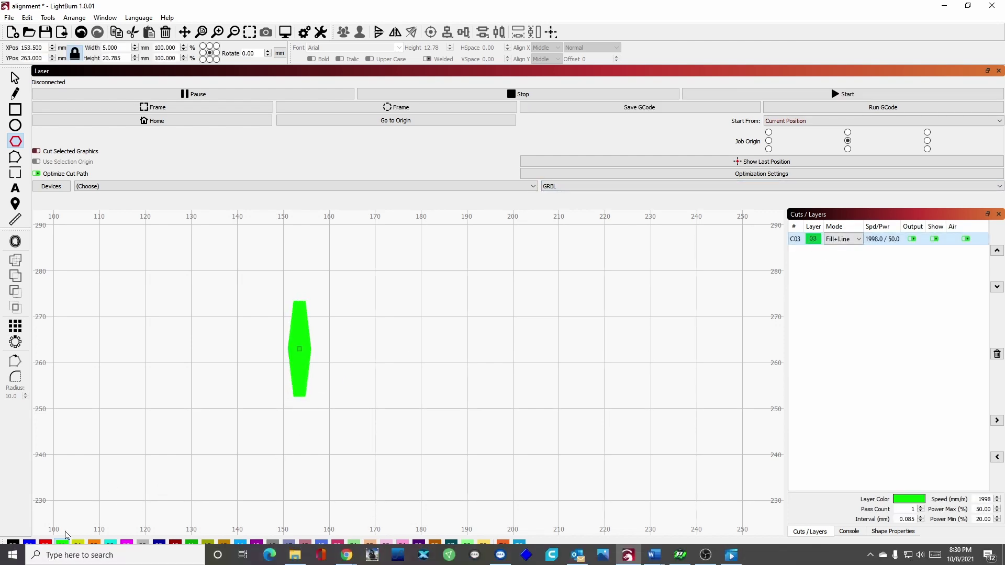
pyautogui.click(301, 362)
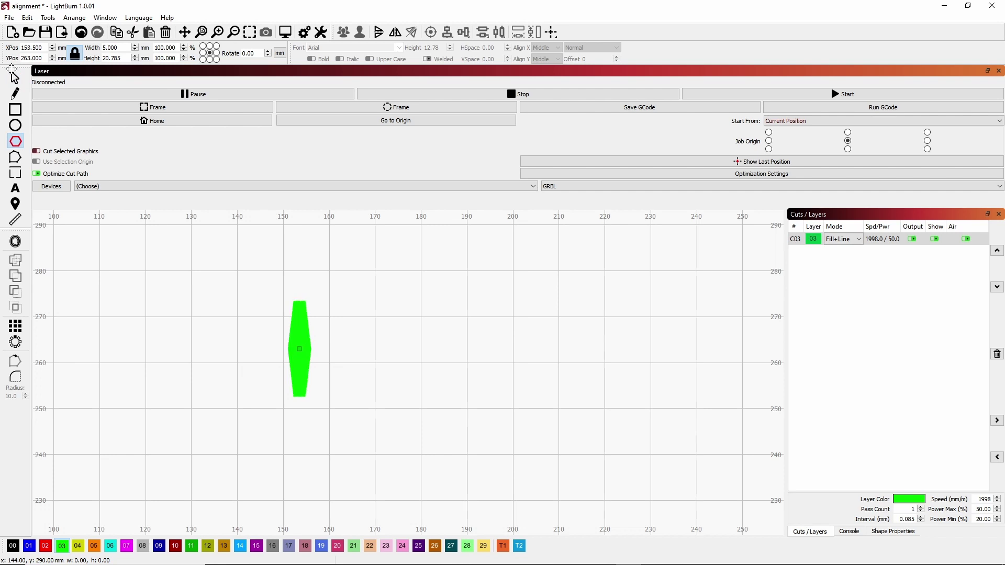
pyautogui.click(14, 77)
pyautogui.click(301, 339)
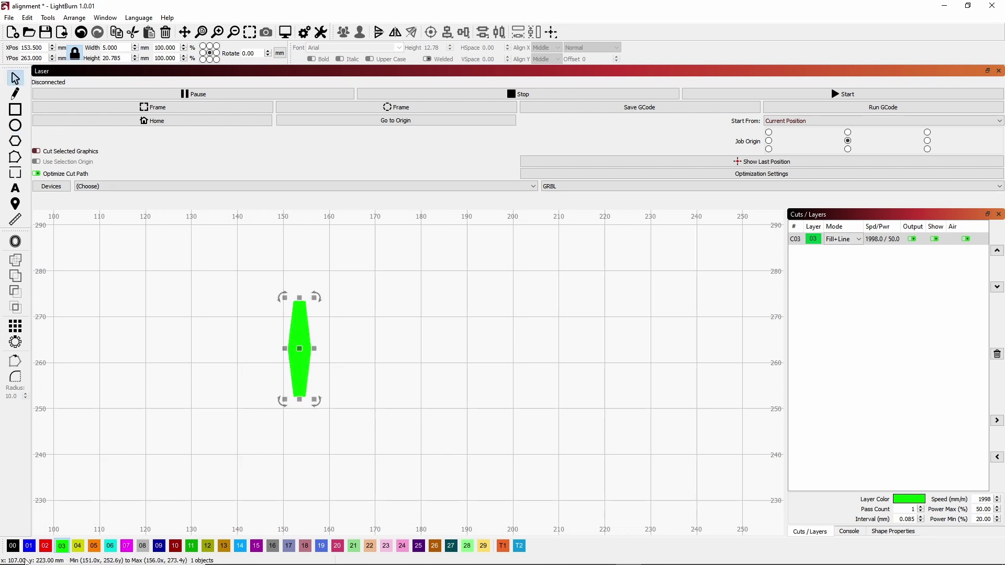
pyautogui.click(46, 547)
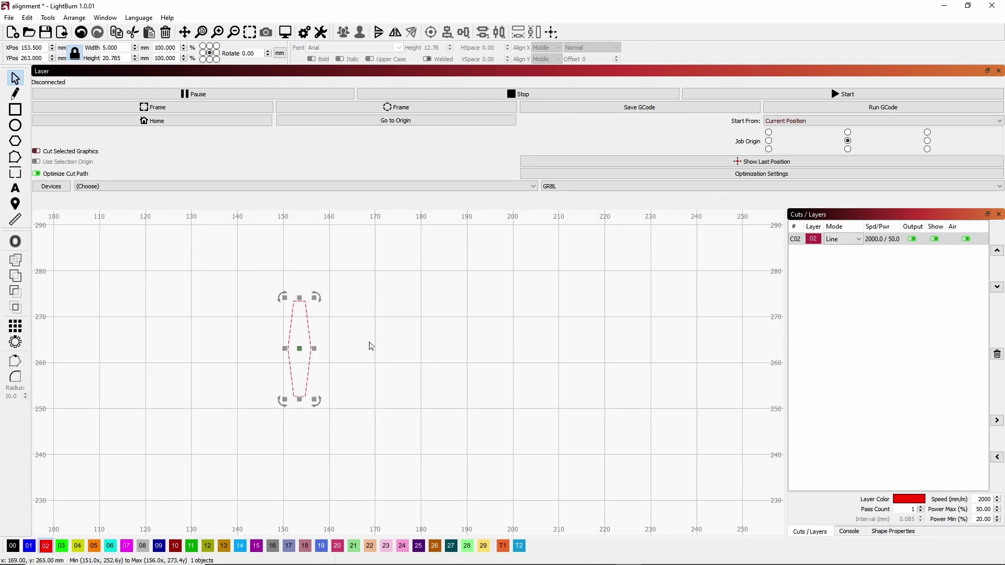
pyautogui.moveTo(314, 349)
pyautogui.mouseDown()
pyautogui.moveTo(408, 347)
pyautogui.moveTo(288, 348)
pyautogui.moveTo(304, 347)
pyautogui.mouseUp()
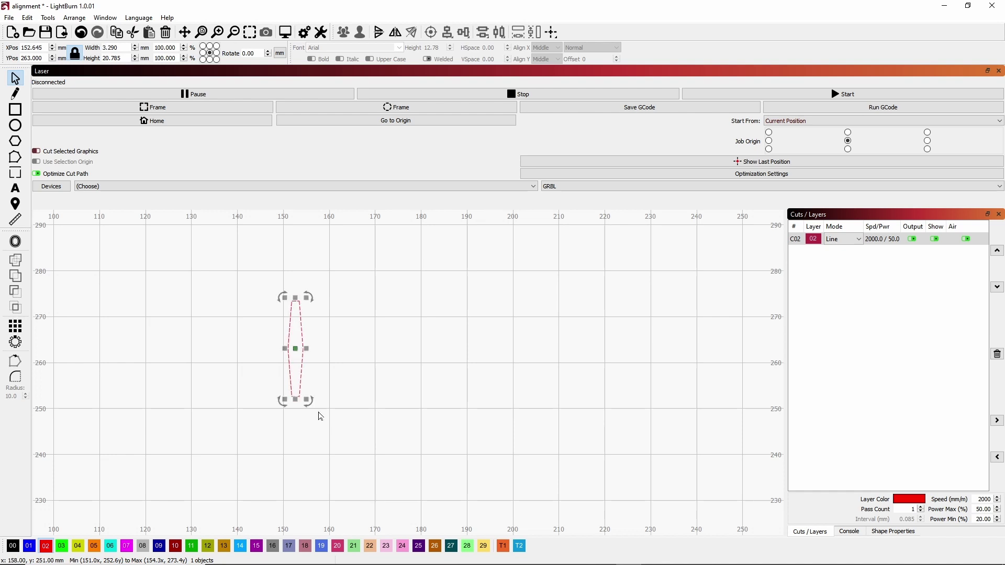
pyautogui.click(348, 372)
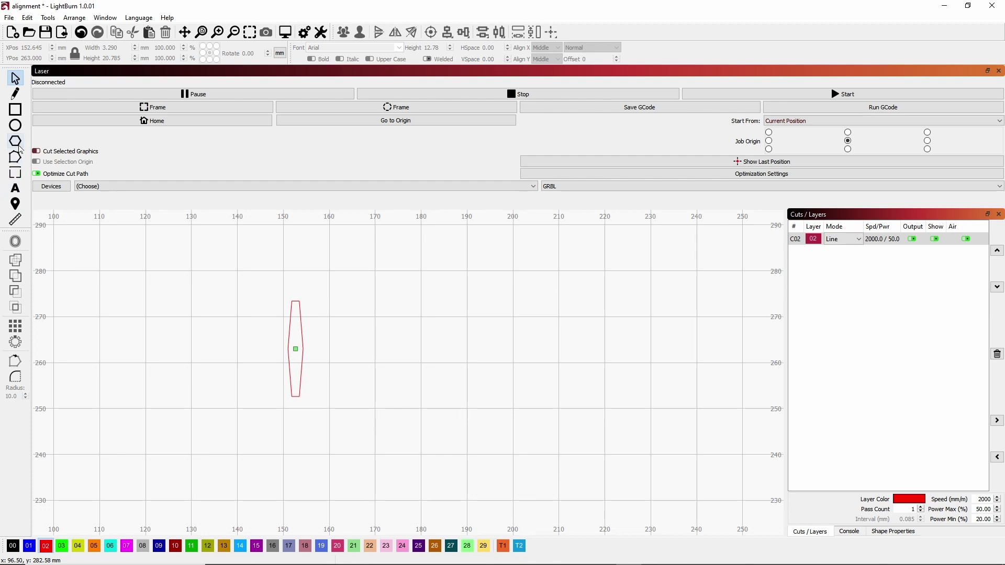
# Draw a circle about 9.6 mm across and move it to X 157, Y 250, overlapping the hexagon's lower end.
pyautogui.click(15, 126)
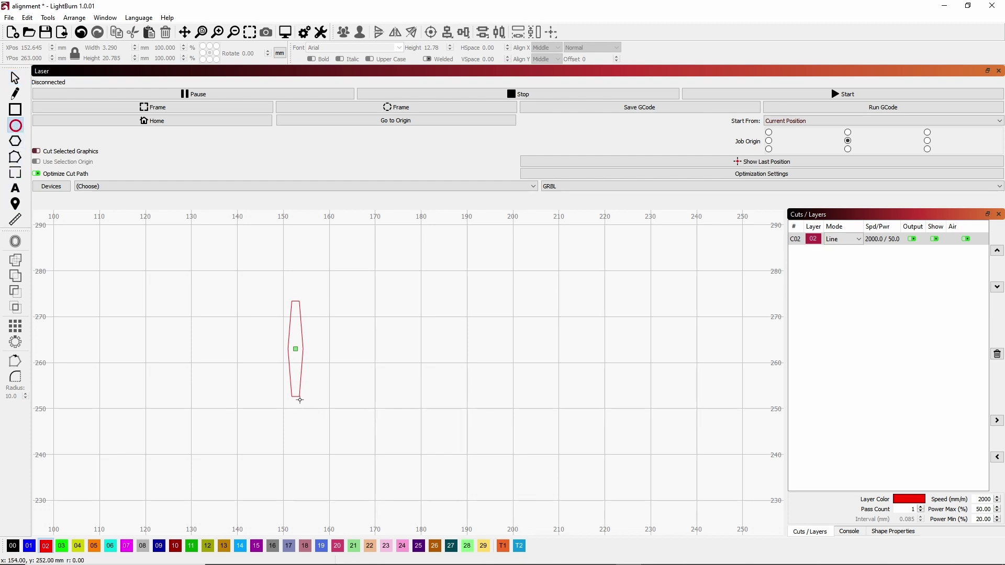
pyautogui.moveTo(300, 399); pyautogui.dragTo(341, 447)
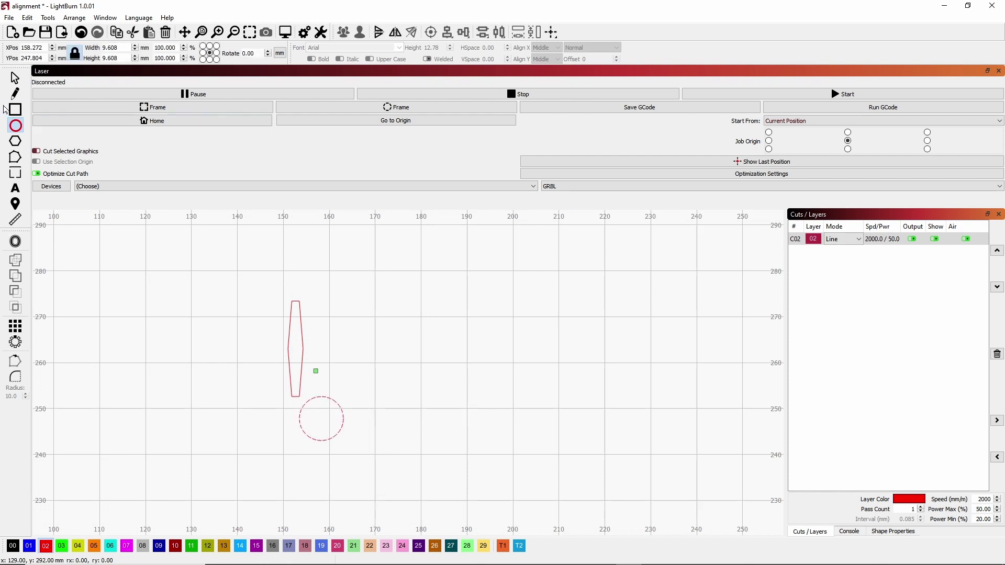
pyautogui.click(15, 78)
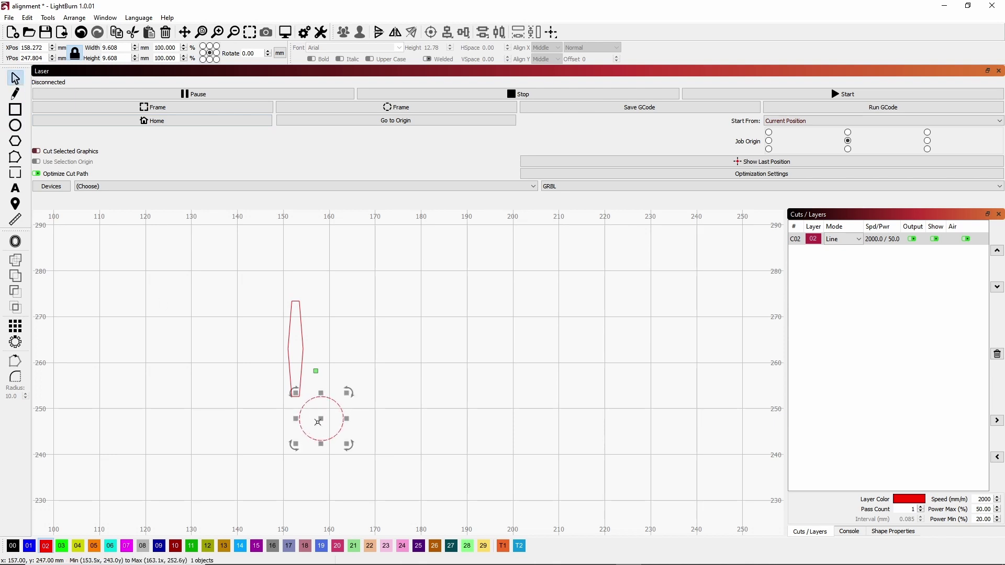
pyautogui.moveTo(320, 419); pyautogui.dragTo(316, 416)
pyautogui.click(448, 358)
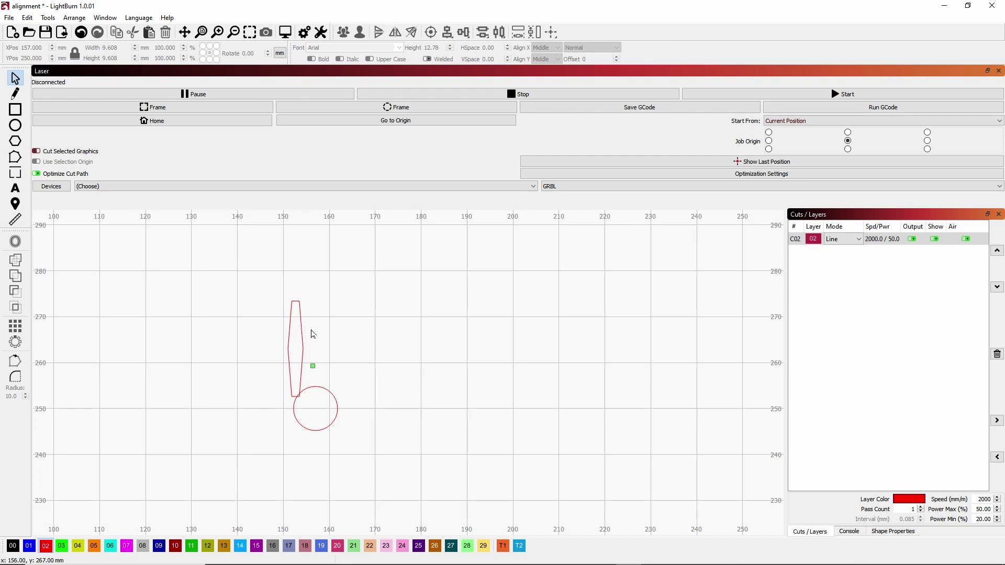
# Create a circular array of the narrow hexagon around the circle, with 33 copies over 360 degrees.
pyautogui.click(301, 329)
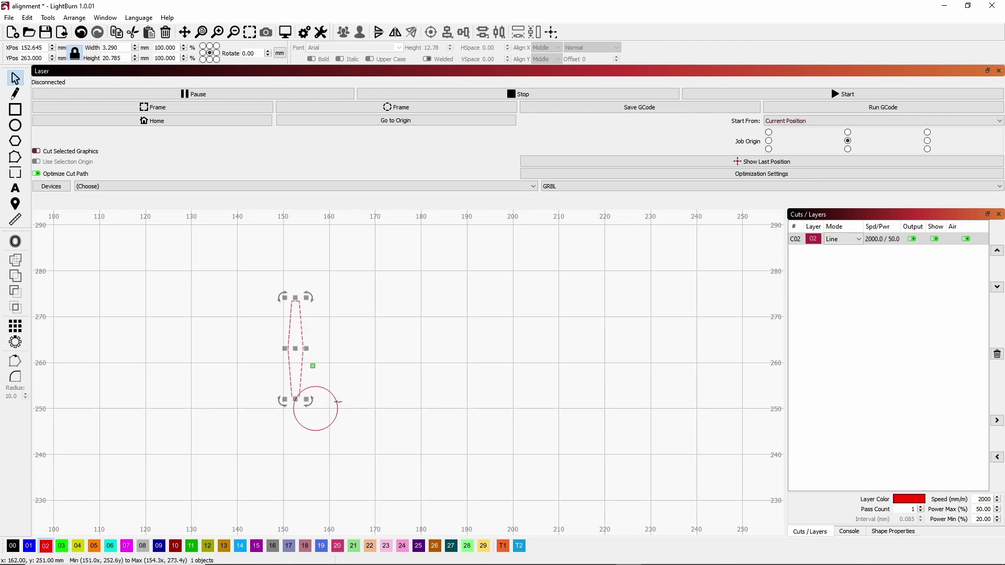
pyautogui.keyDown('shift'); pyautogui.click(336, 399); pyautogui.keyUp('shift')
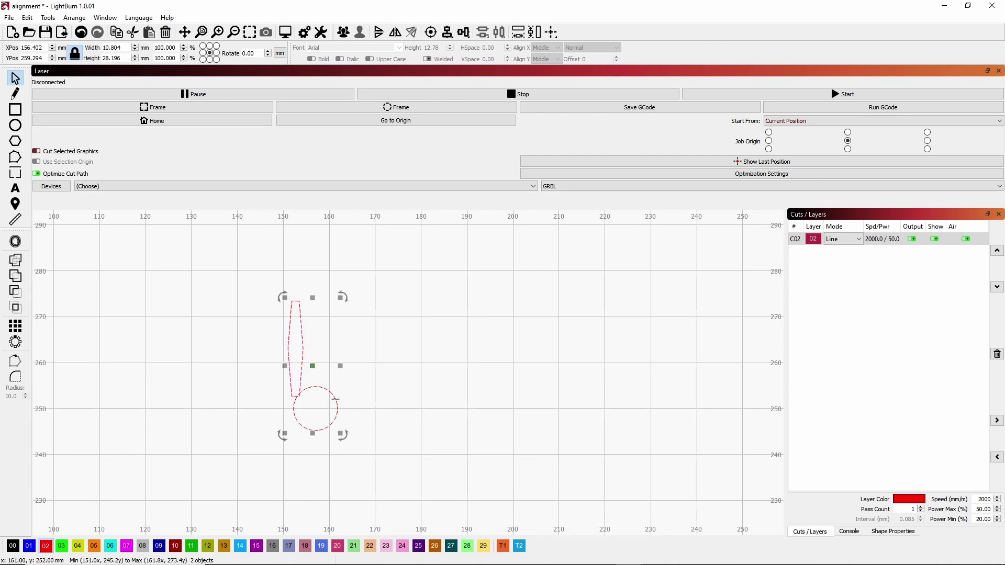
pyautogui.click(15, 342)
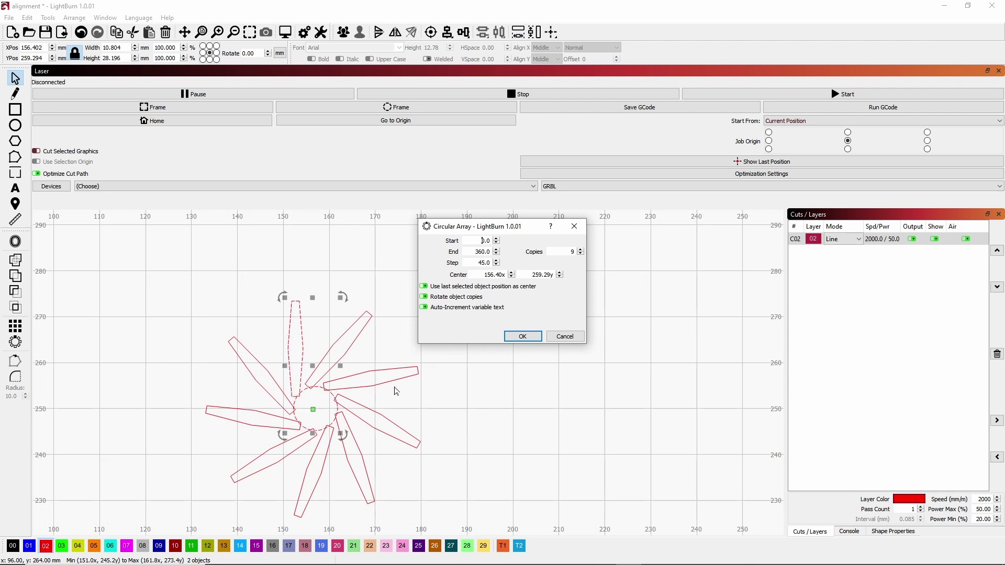
pyautogui.click(581, 251)
pyautogui.click(581, 251)
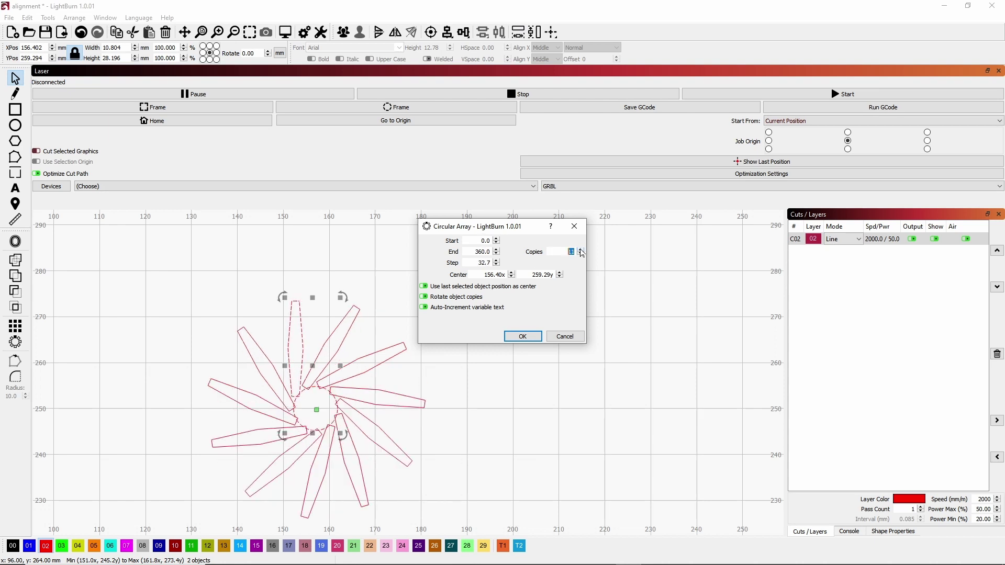
pyautogui.click(580, 250)
pyautogui.click(581, 250)
pyautogui.click(581, 250)
pyautogui.click(580, 250)
pyautogui.click(581, 250)
pyautogui.click(581, 250)
pyautogui.click(581, 250)
pyautogui.click(581, 250)
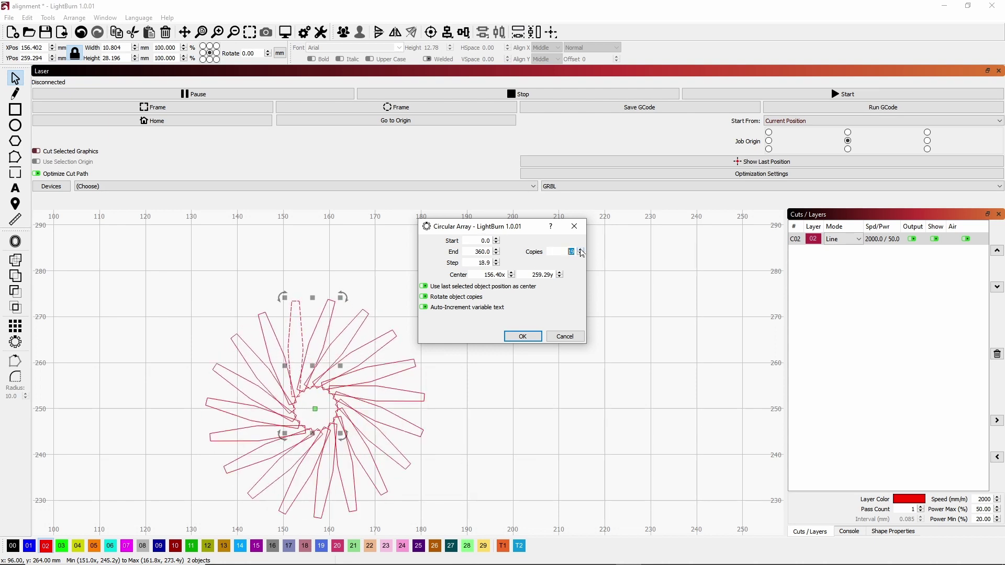
pyautogui.click(581, 250)
pyautogui.click(581, 250)
pyautogui.click(581, 250)
pyautogui.click(581, 250)
pyautogui.click(581, 250)
pyautogui.click(580, 250)
pyautogui.click(581, 250)
pyautogui.click(581, 250)
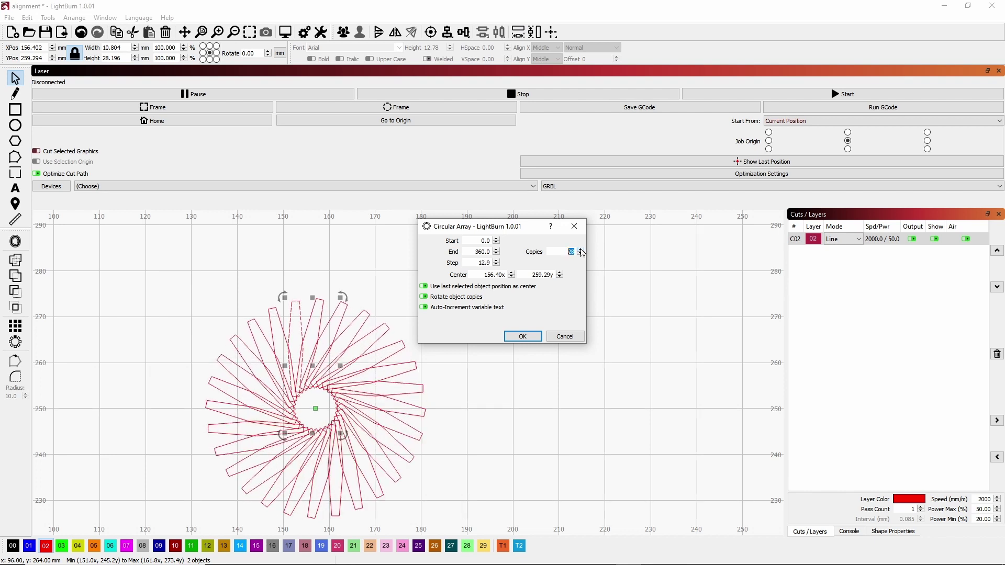
pyautogui.click(580, 251)
pyautogui.click(581, 250)
pyautogui.click(581, 250)
pyautogui.click(581, 250)
pyautogui.click(580, 250)
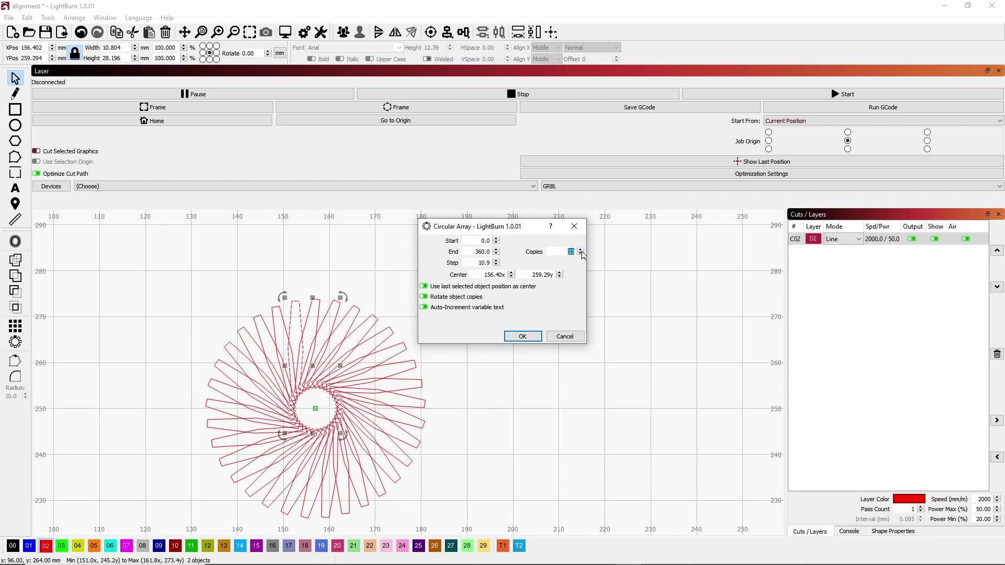
pyautogui.click(843, 245)
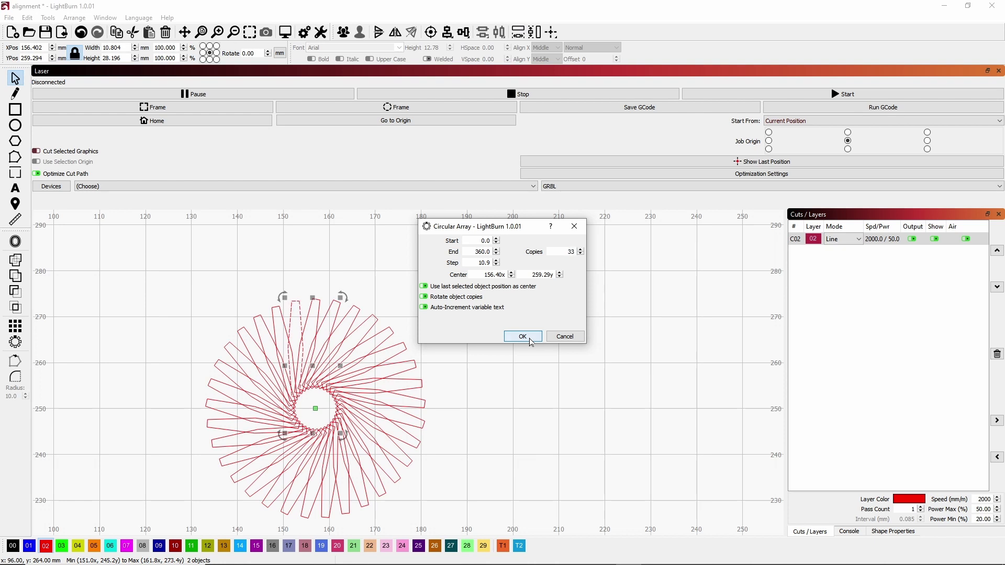
pyautogui.click(531, 343)
# Switch layer 02 to Fill mode and preview the burn of the arrayed pattern.
pyautogui.click(858, 242)
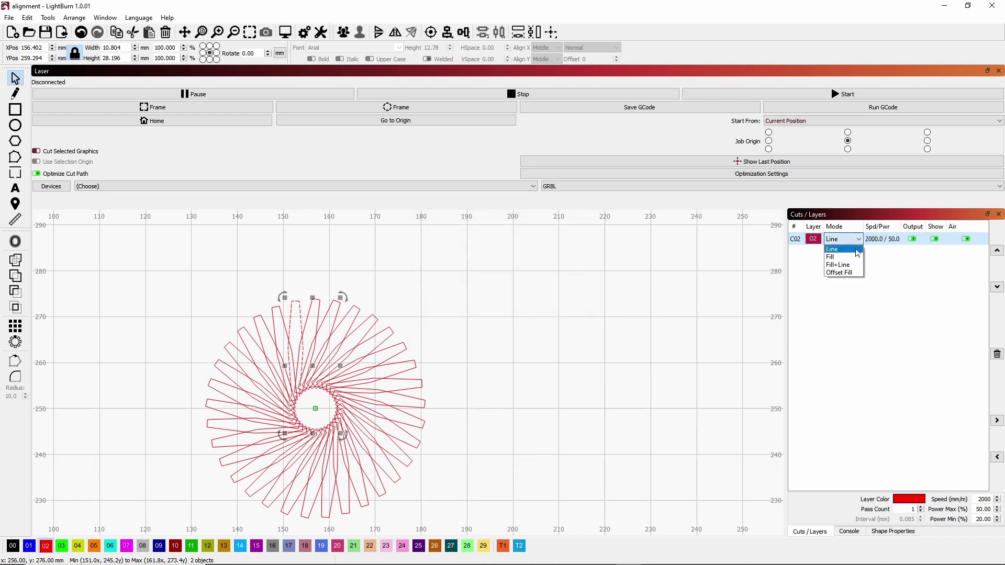
pyautogui.click(848, 264)
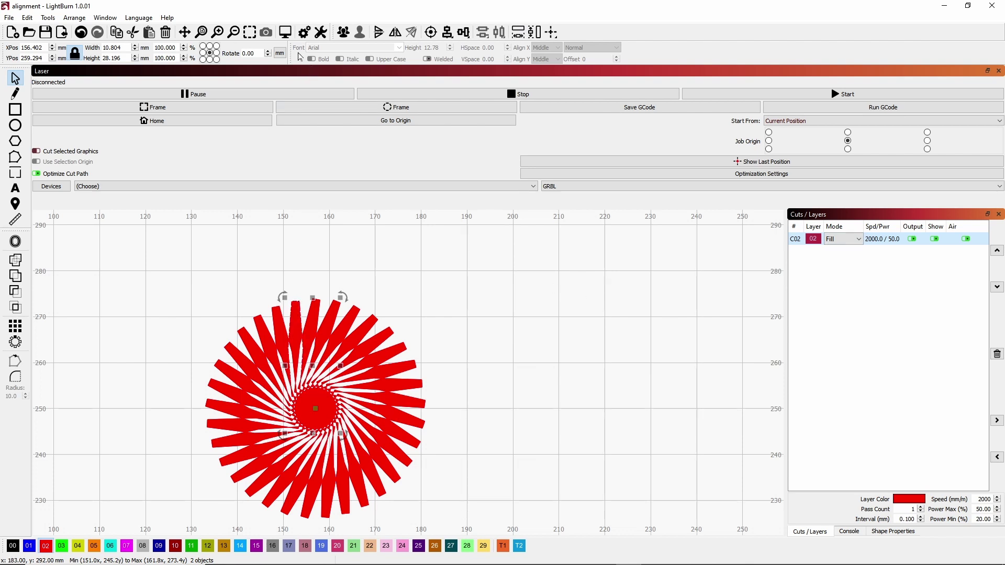
pyautogui.click(285, 32)
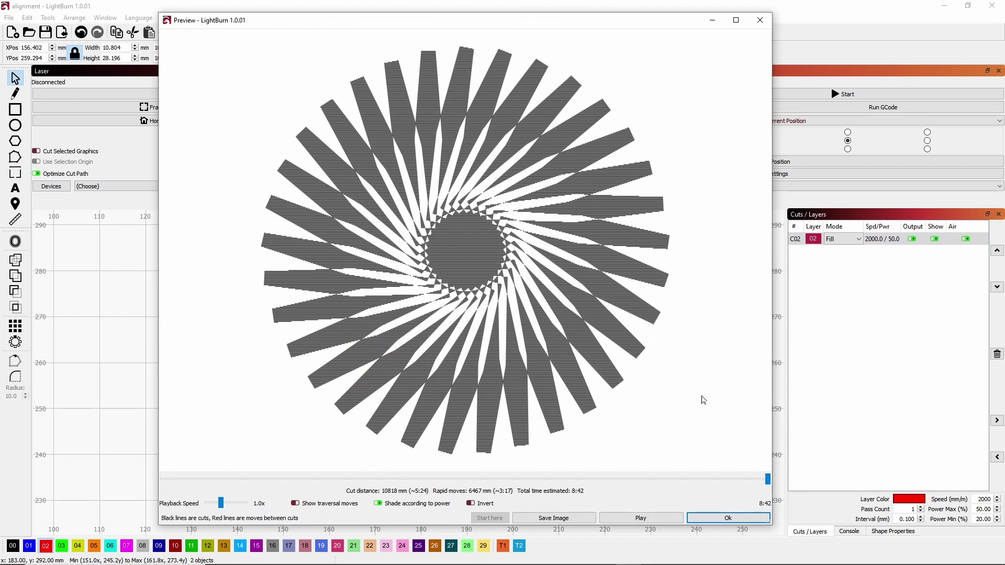
pyautogui.click(725, 518)
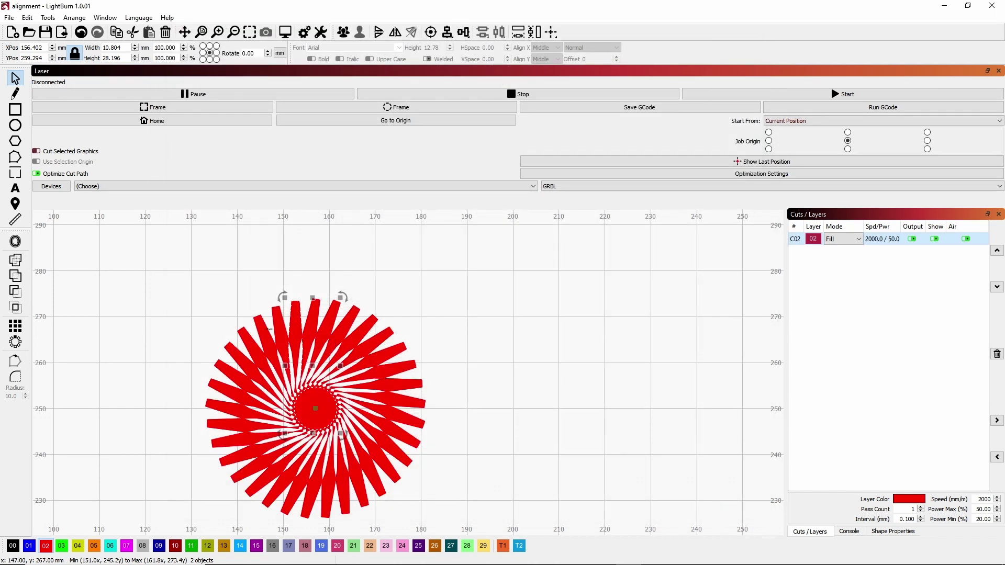
# Return layer 02 to Line mode, undo the circular array and deselect the shapes.
pyautogui.press('Up')
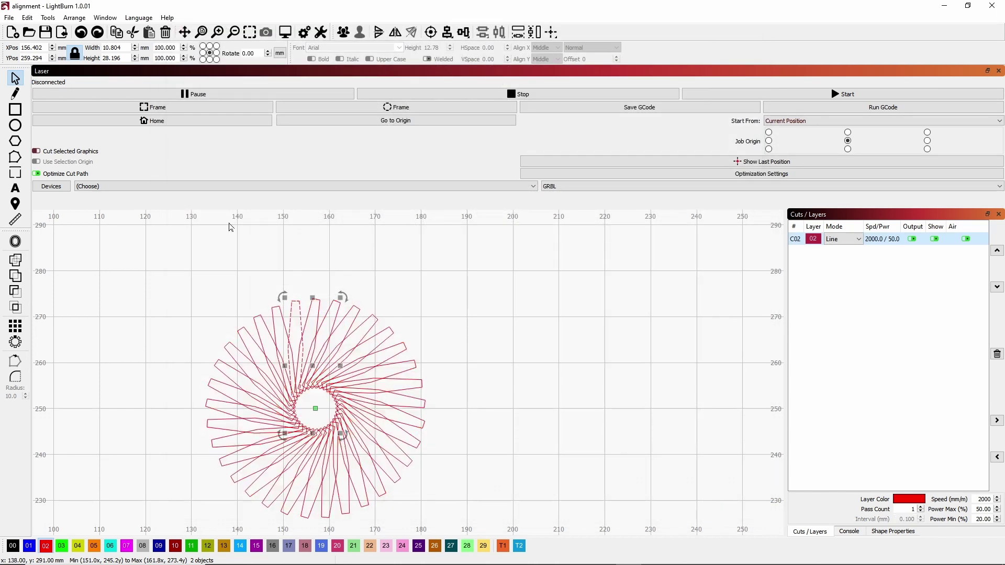
pyautogui.hotkey('ctrl', 'z')
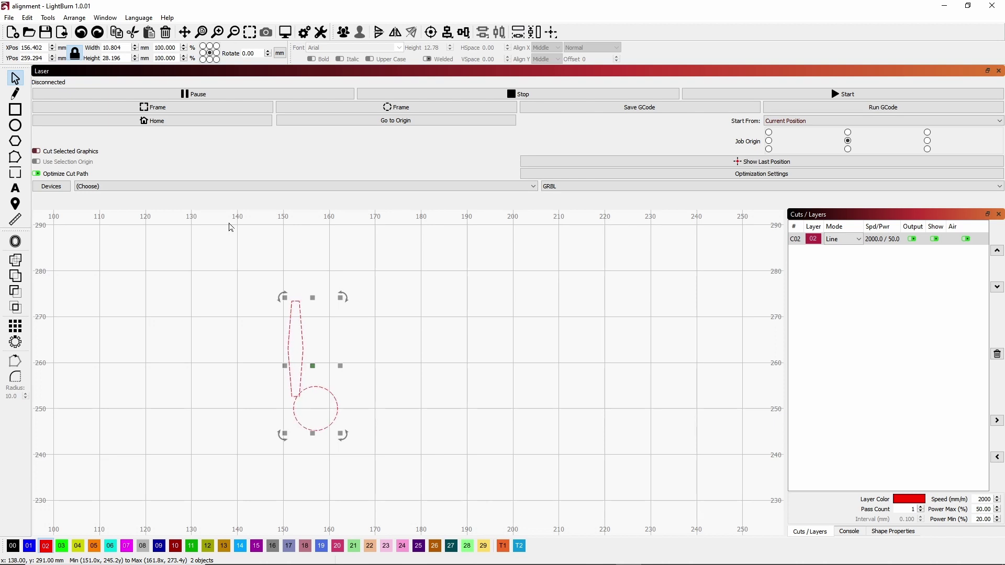
pyautogui.click(379, 338)
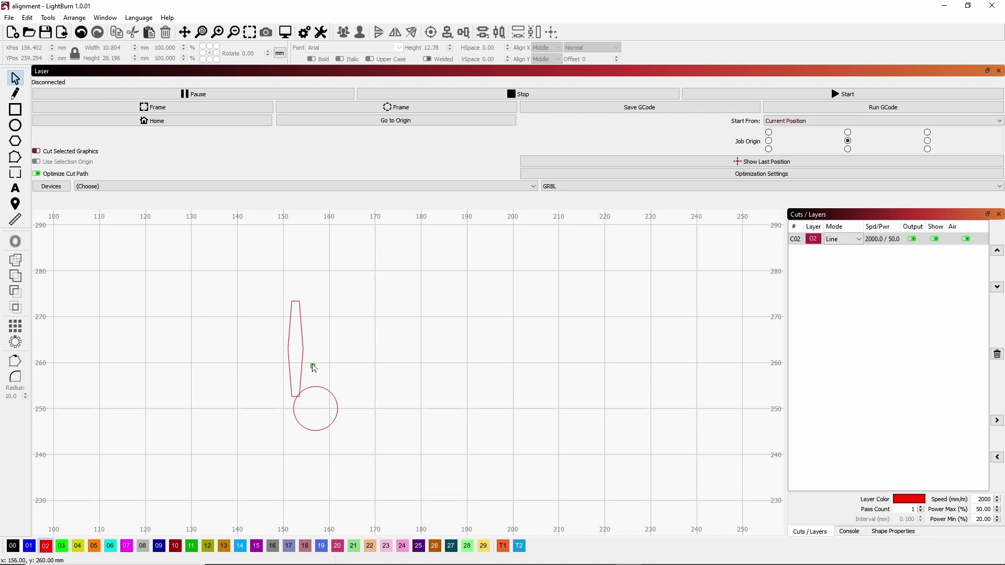
# Try a circular array of the circle around the hexagon, reducing it to seven copies, and cancel it.
pyautogui.scroll(-1, 334, 394)
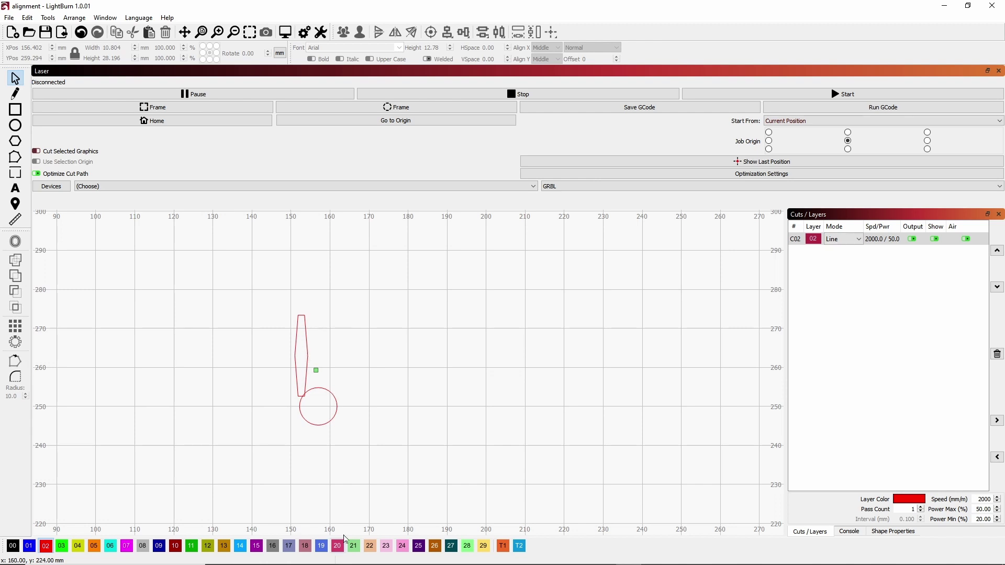
pyautogui.click(336, 417)
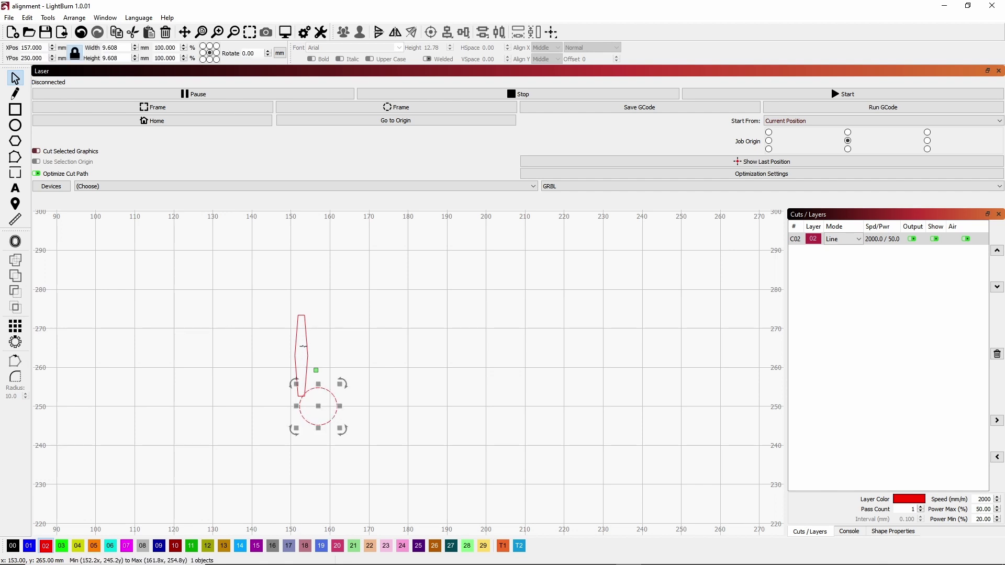
pyautogui.keyDown('shift'); pyautogui.click(307, 342); pyautogui.keyUp('shift')
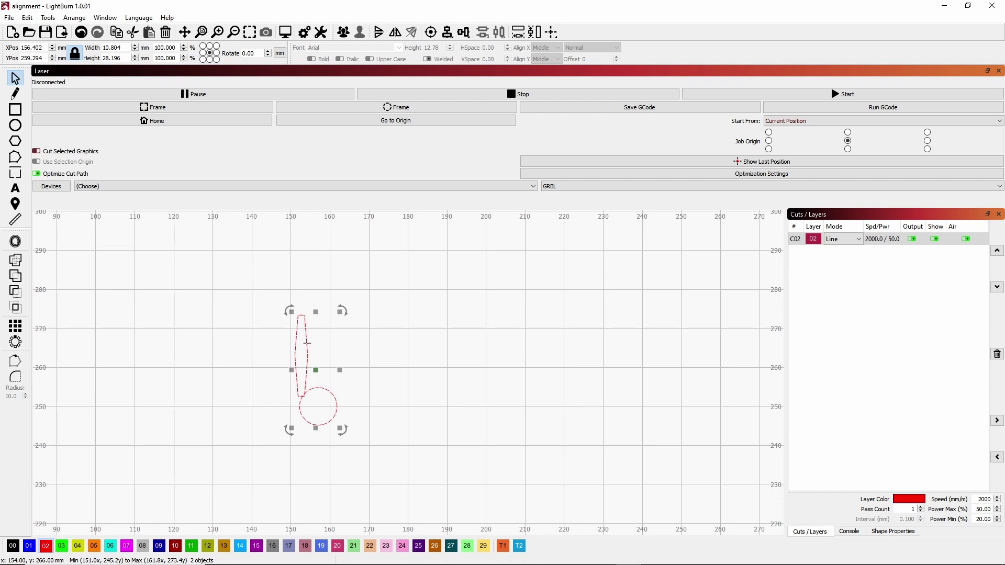
pyautogui.click(15, 342)
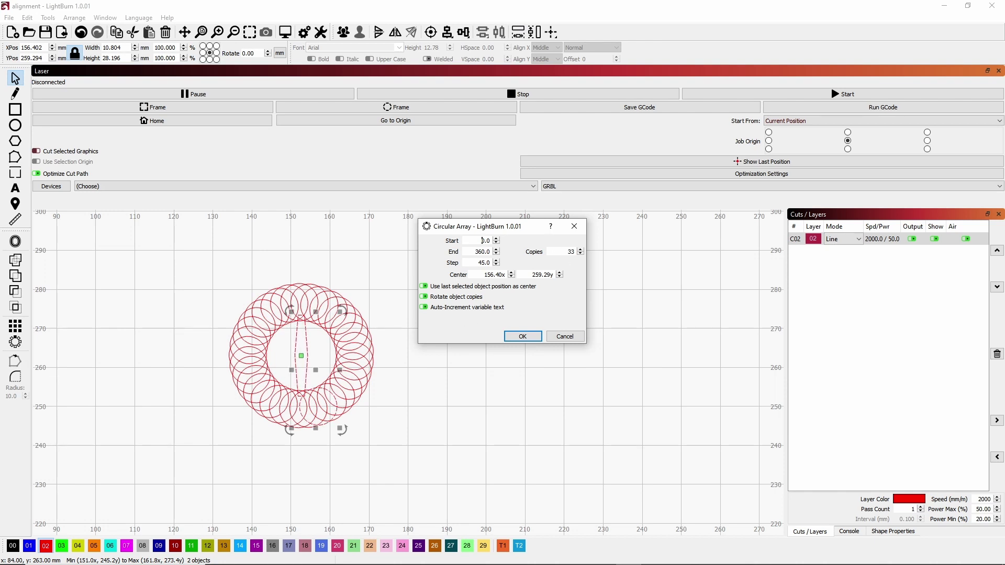
pyautogui.scroll(-4, 565, 251)
pyautogui.scroll(-20, 565, 252)
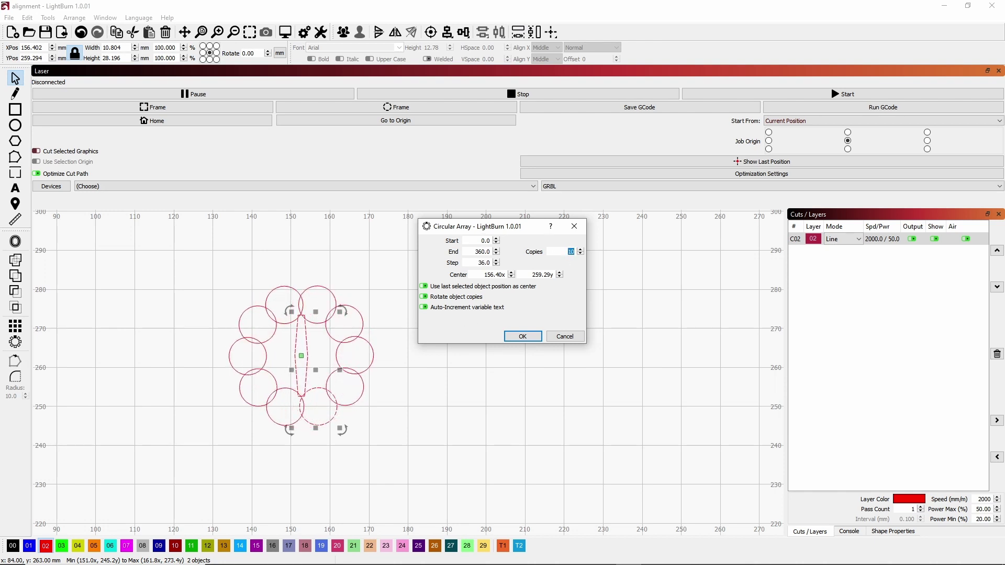
pyautogui.scroll(3, 565, 252)
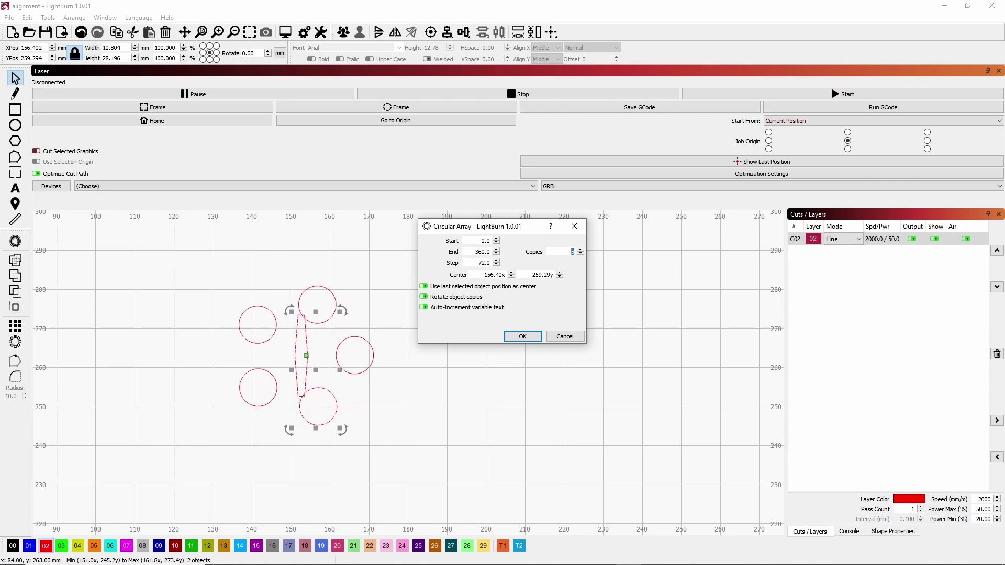
pyautogui.scroll(2, 573, 252)
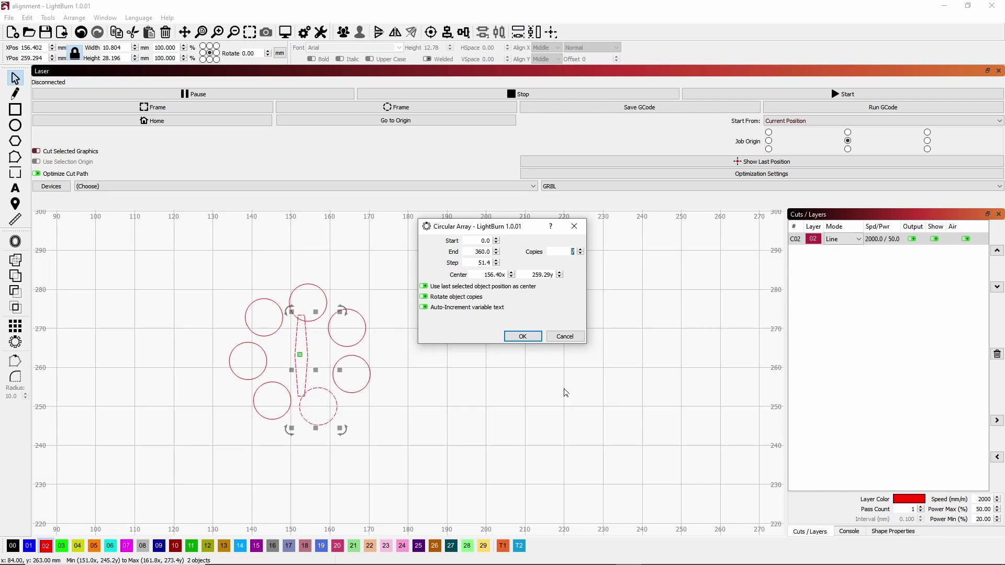
pyautogui.click(564, 339)
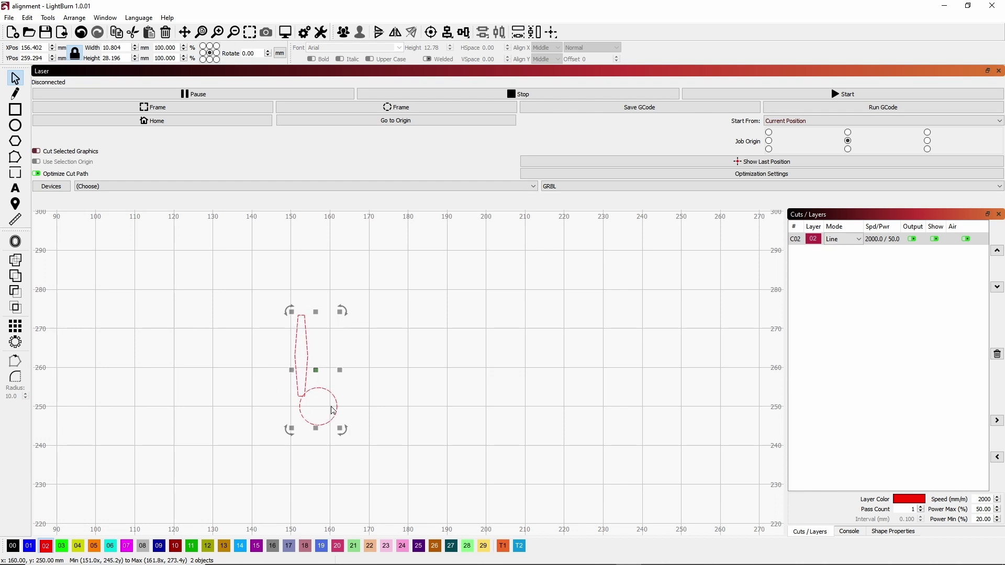
# Delete the narrow hexagon and circle, and draw a new hexagon about 20 mm wide and 19 mm high centered at X 159, Y 259.
pyautogui.press('Delete')
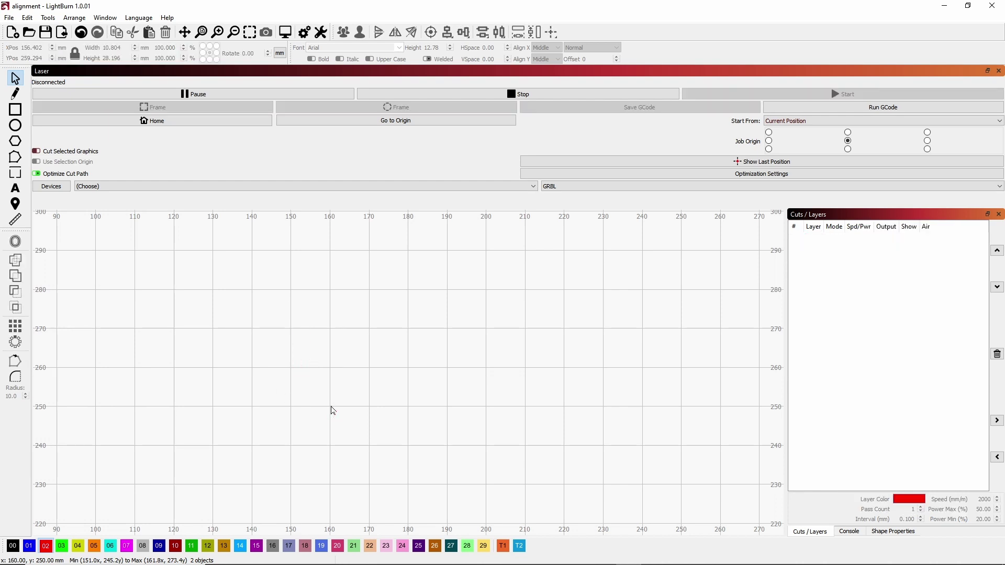
pyautogui.click(13, 147)
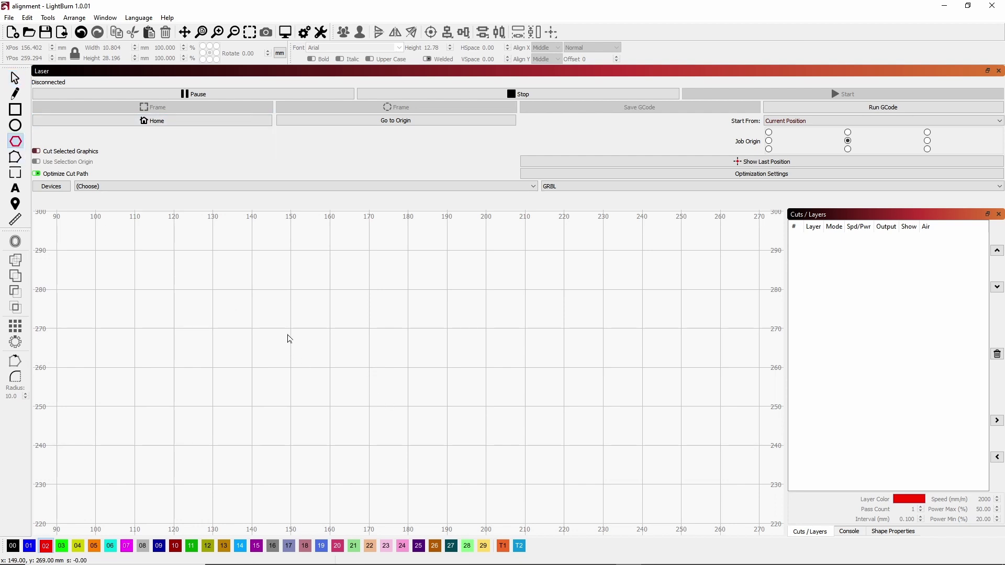
pyautogui.moveTo(291, 331)
pyautogui.mouseDown()
pyautogui.moveTo(385, 413)
pyautogui.moveTo(373, 432)
pyautogui.moveTo(367, 417)
pyautogui.mouseUp()
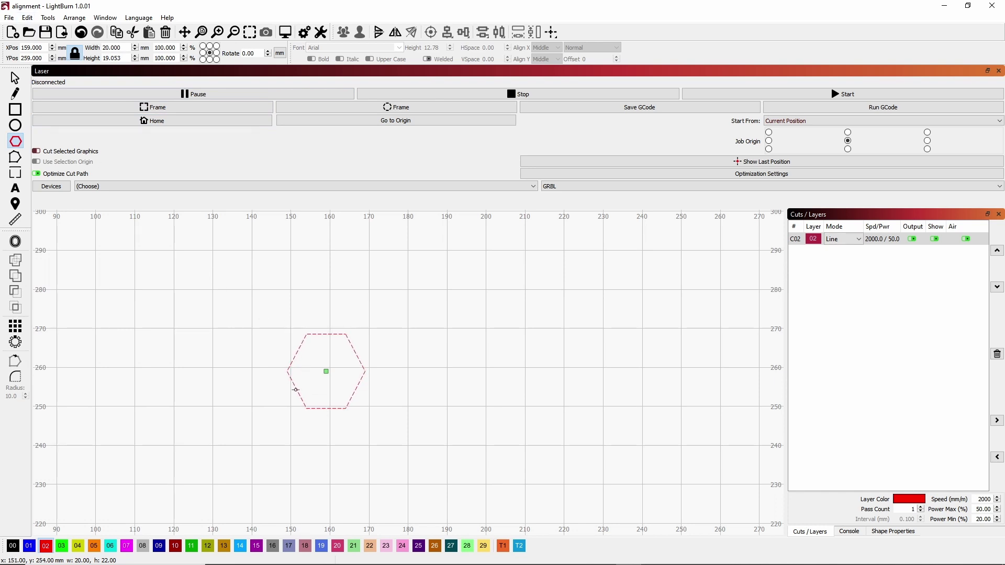
# Convert the hexagon to a path and move its left corner node out to X 140, Y 260.
pyautogui.click(31, 19)
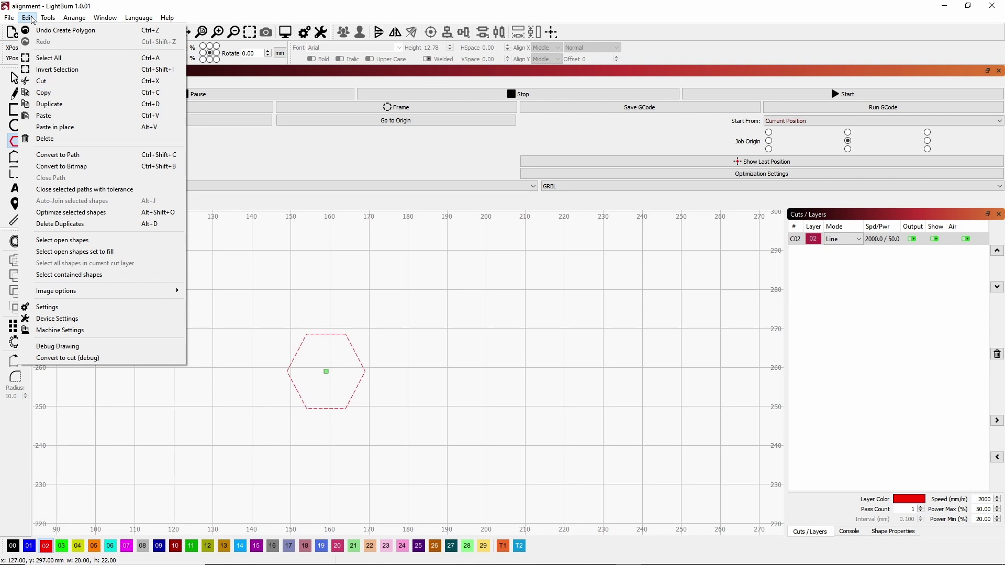
pyautogui.click(57, 157)
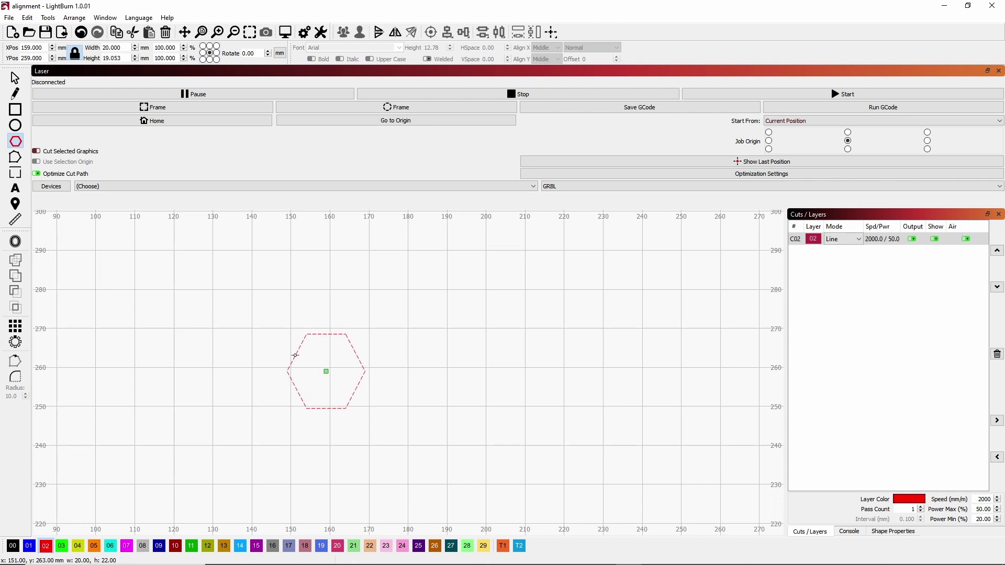
pyautogui.click(15, 160)
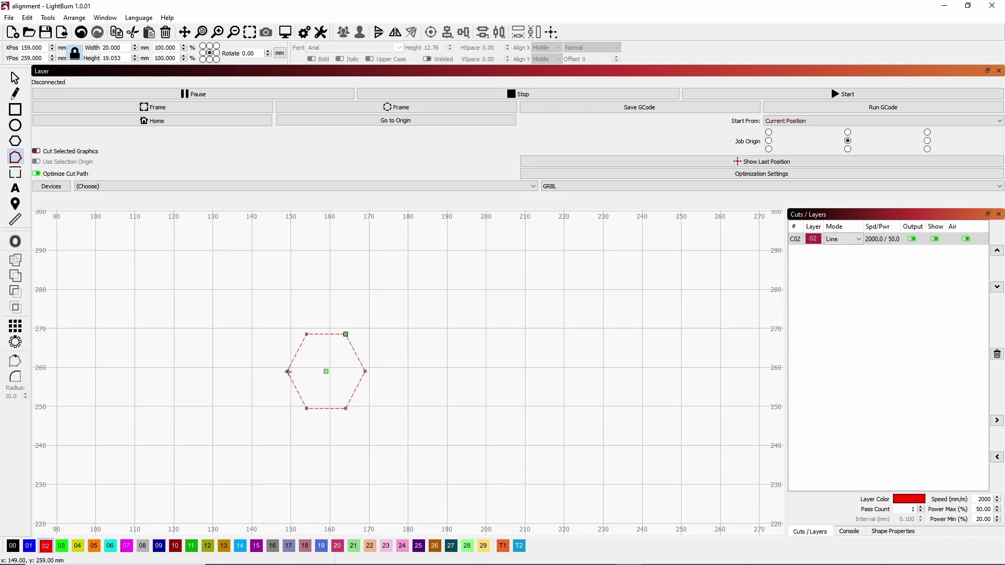
pyautogui.moveTo(264, 369); pyautogui.dragTo(199, 371)
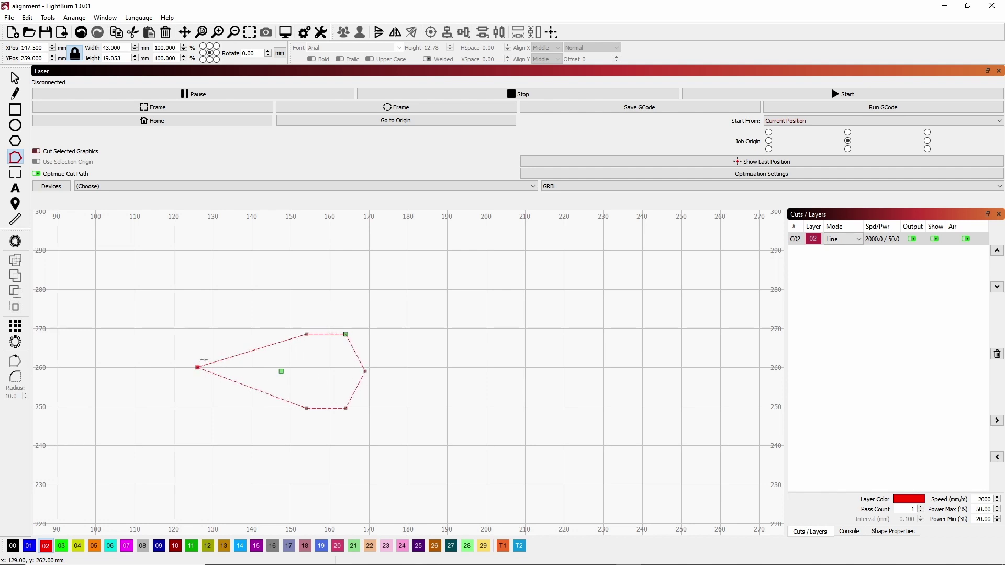
pyautogui.moveTo(197, 367); pyautogui.dragTo(248, 369)
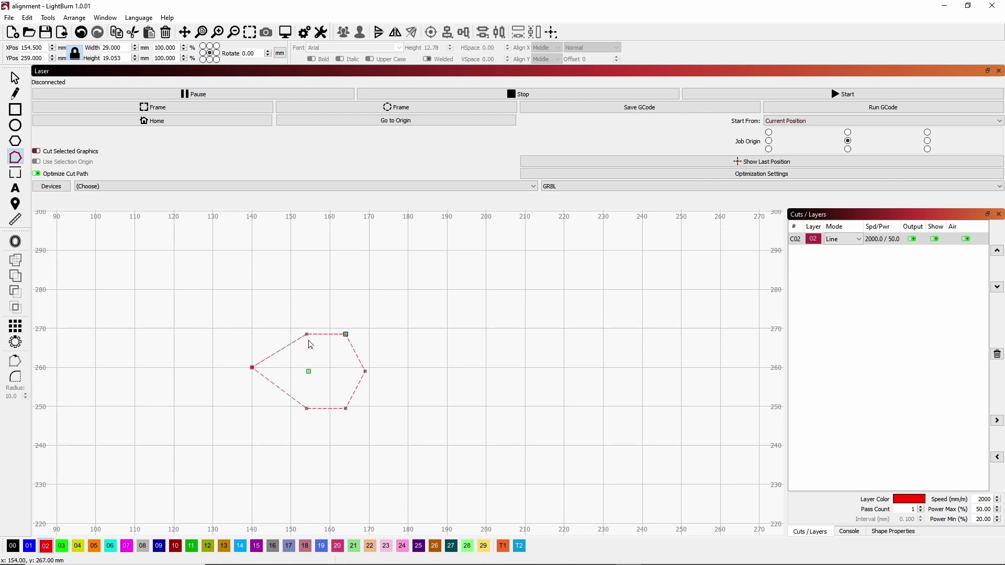
# Move the hexagon's remaining nodes to grid intersections, making a symmetric shape 30 mm wide and 20 mm high.
pyautogui.moveTo(307, 333); pyautogui.dragTo(291, 329)
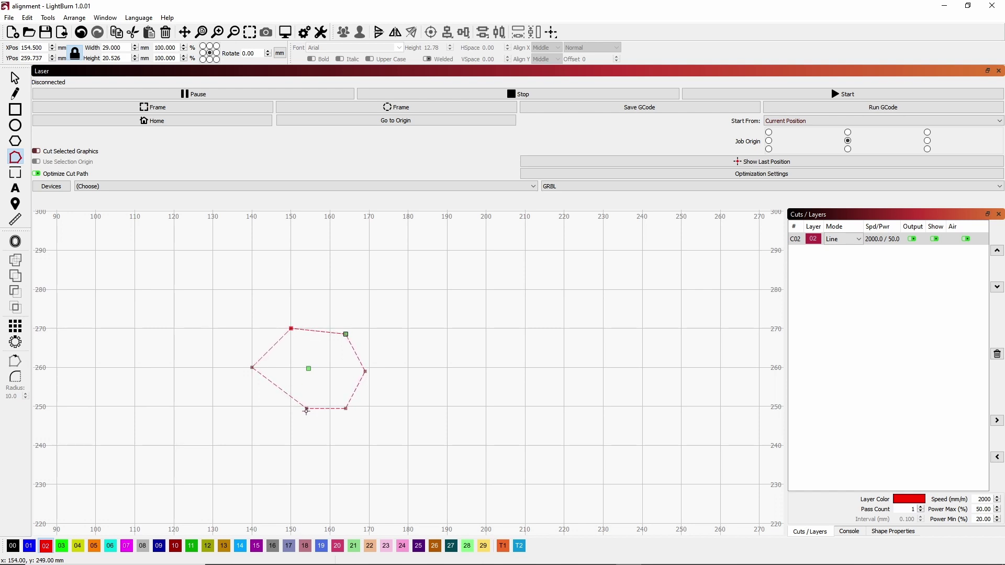
pyautogui.moveTo(307, 409); pyautogui.dragTo(291, 407)
pyautogui.moveTo(365, 371); pyautogui.dragTo(369, 367)
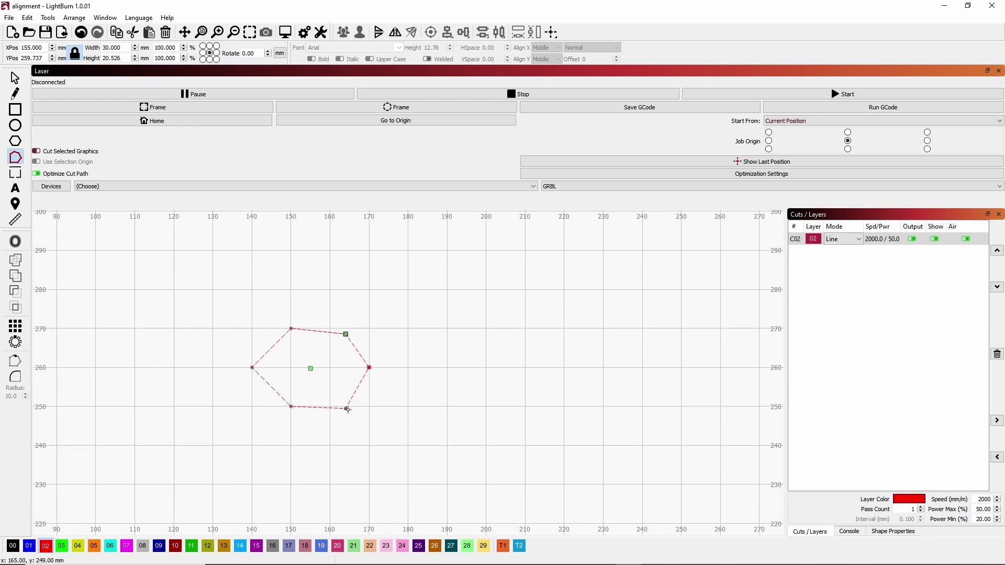
pyautogui.moveTo(346, 409); pyautogui.dragTo(362, 407)
# Draw a circle about 11.4 mm across beside the hexagon's right corner, near X 174.3, Y 255.7.
pyautogui.click(15, 125)
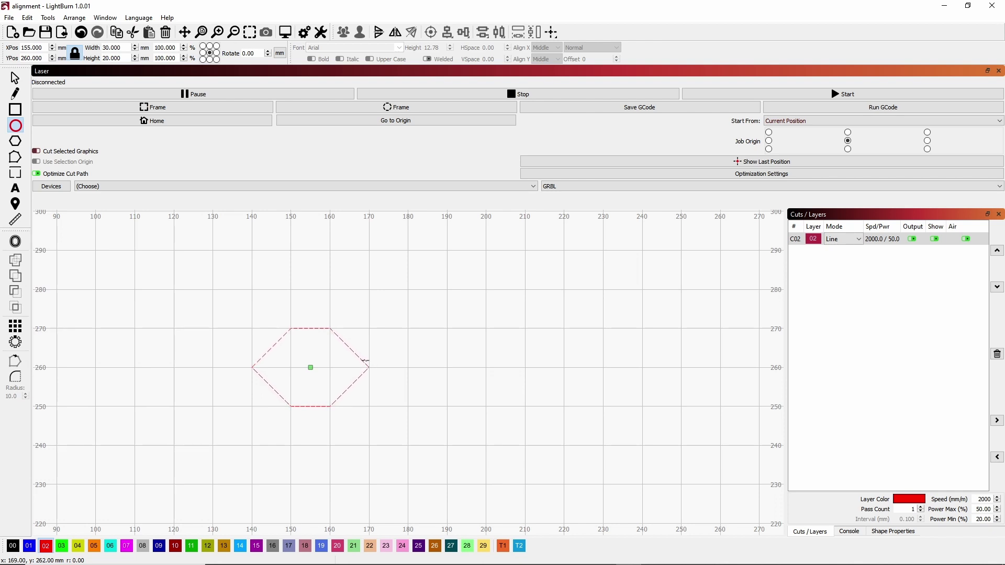
pyautogui.moveTo(365, 363); pyautogui.dragTo(410, 389)
pyautogui.click(16, 78)
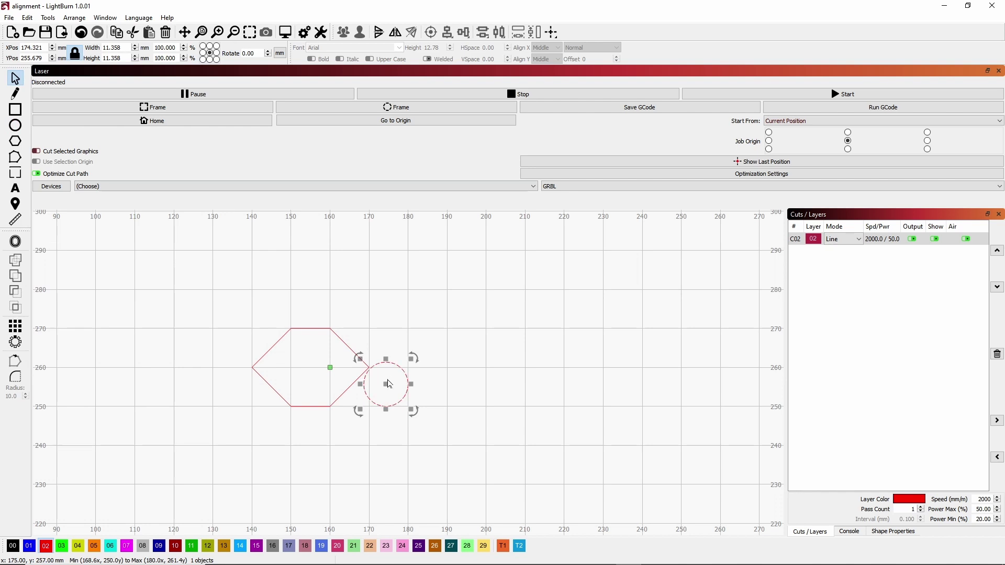
# Move the circle to X 175, Y 259 at the hexagon's right corner and start a circular array of the hexagon around it.
pyautogui.moveTo(385, 382); pyautogui.dragTo(388, 373)
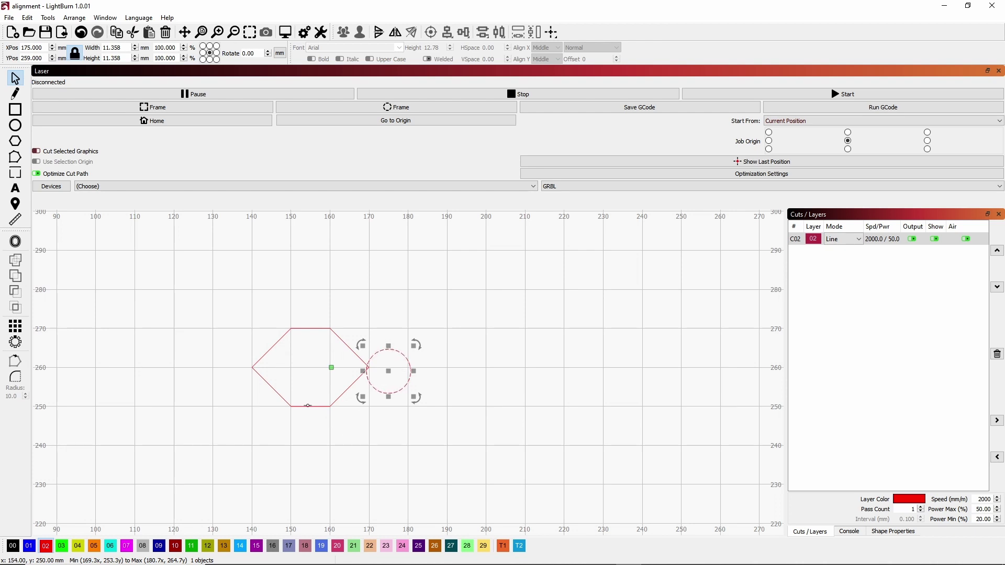
pyautogui.click(298, 406)
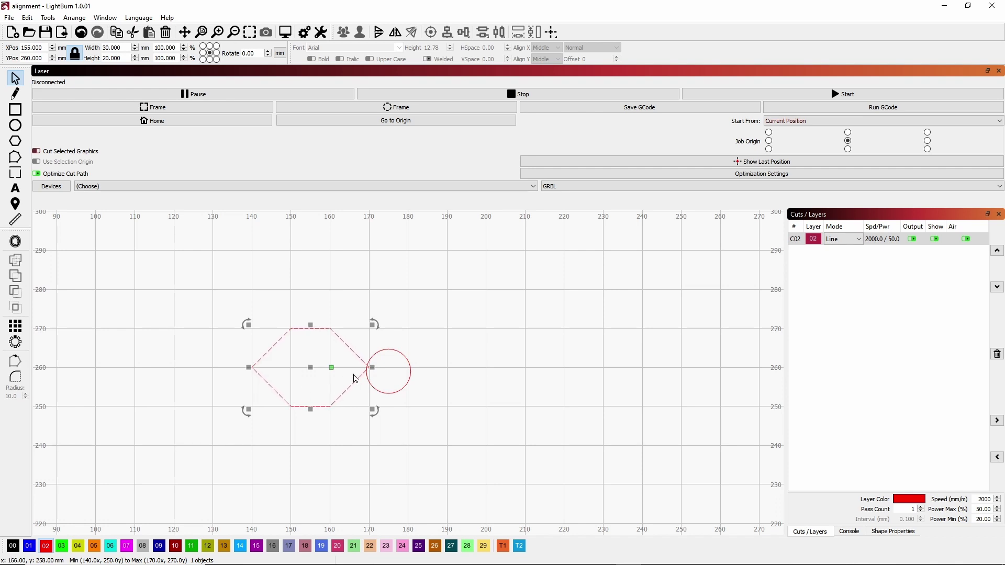
pyautogui.keyDown('shift'); pyautogui.click(406, 387); pyautogui.keyUp('shift')
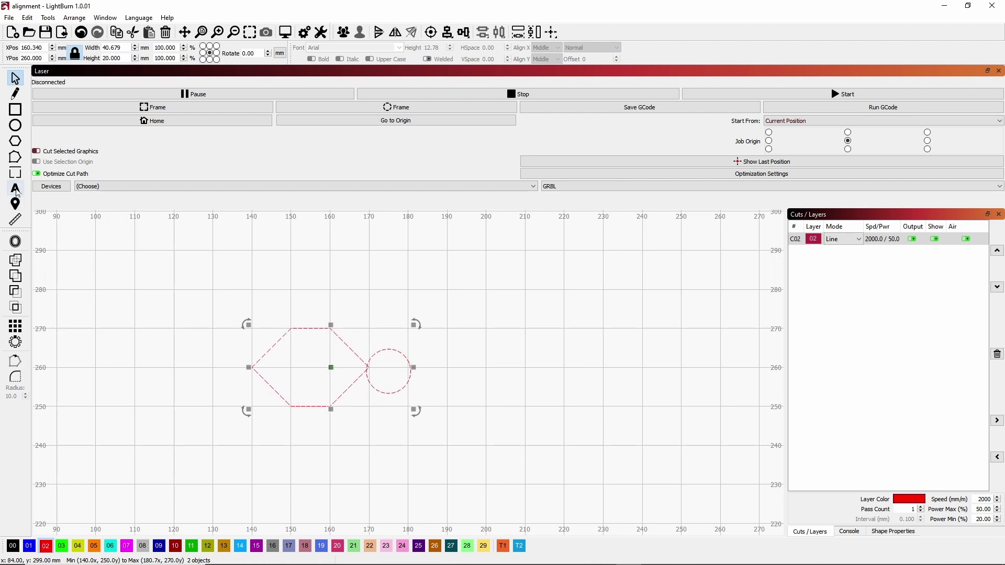
pyautogui.click(15, 343)
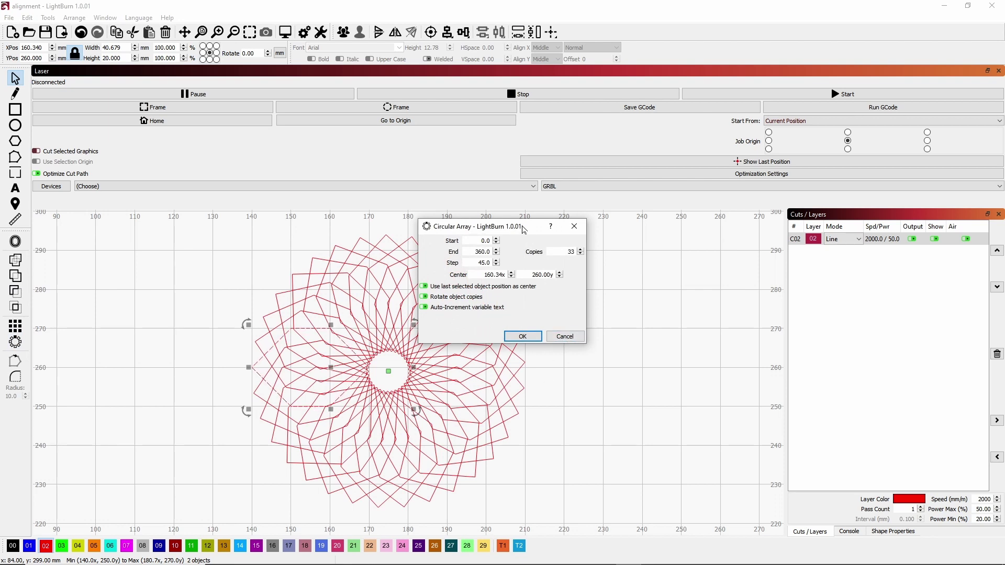
# Set the circular array to 47 copies around the circle's center and create it.
pyautogui.moveTo(523, 227); pyautogui.dragTo(686, 244)
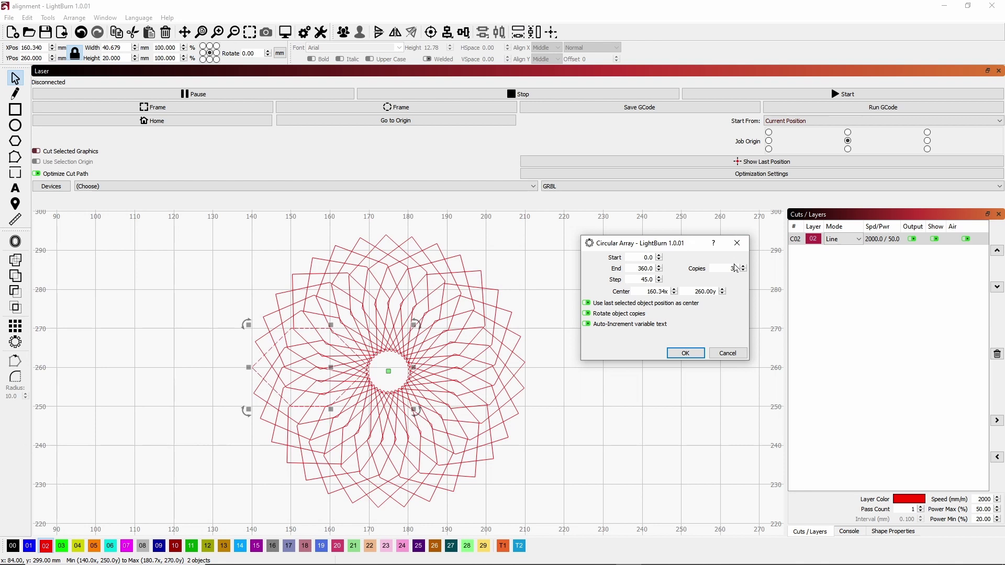
pyautogui.write('40')
pyautogui.press('Return')
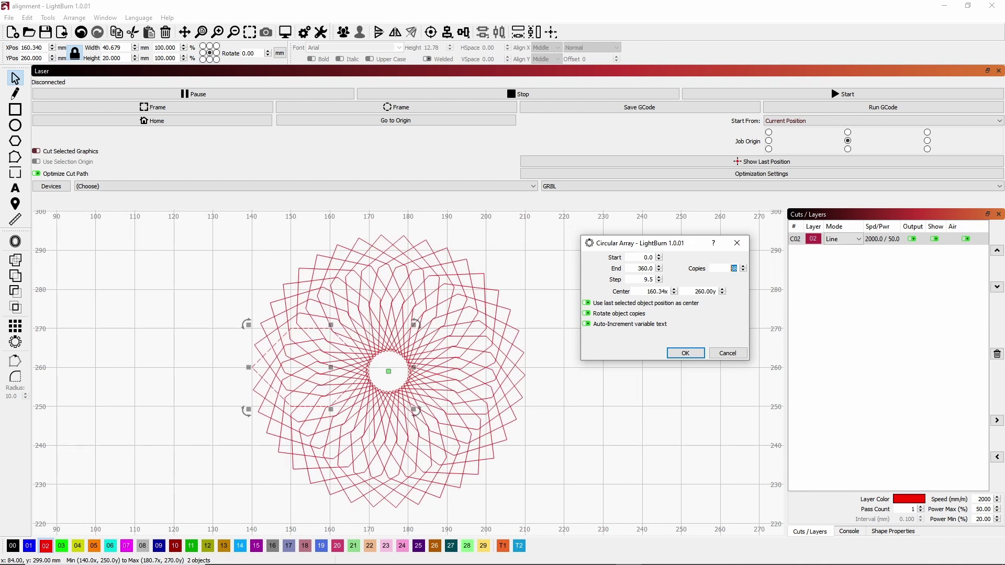
pyautogui.press('Up')
pyautogui.press('Up')
pyautogui.press('Up')
pyautogui.press('Up')
pyautogui.press('Up')
pyautogui.press('Up')
pyautogui.press('Up')
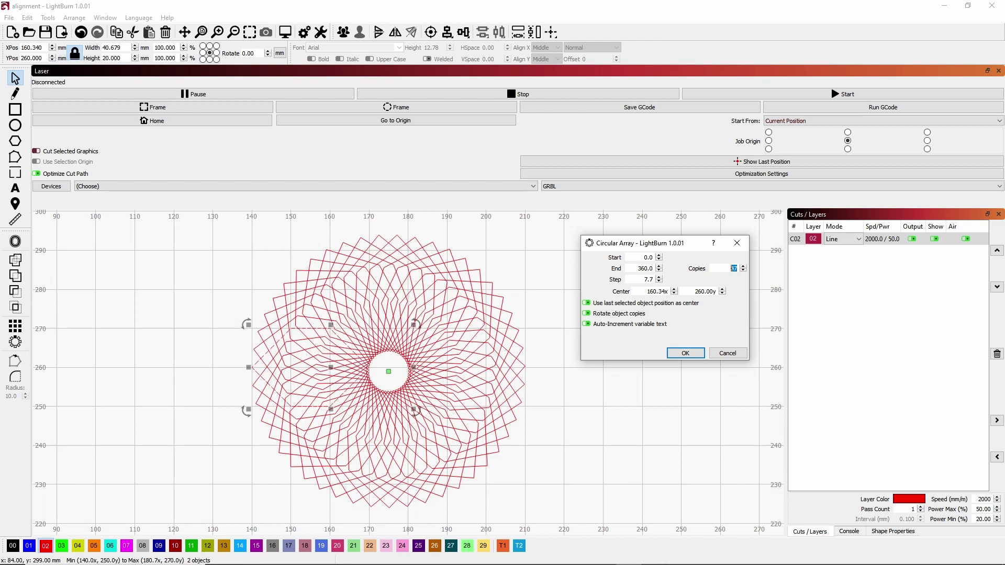
pyautogui.click(860, 242)
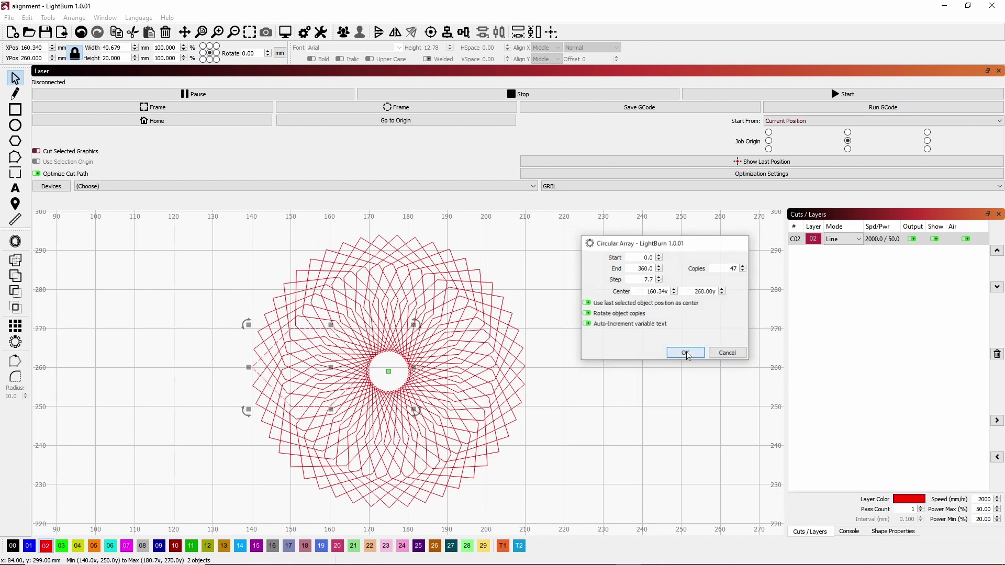
pyautogui.press('Return')
# Set layer C02's mode to Fill+Line and group all shapes of the circular pattern.
pyautogui.click(850, 239)
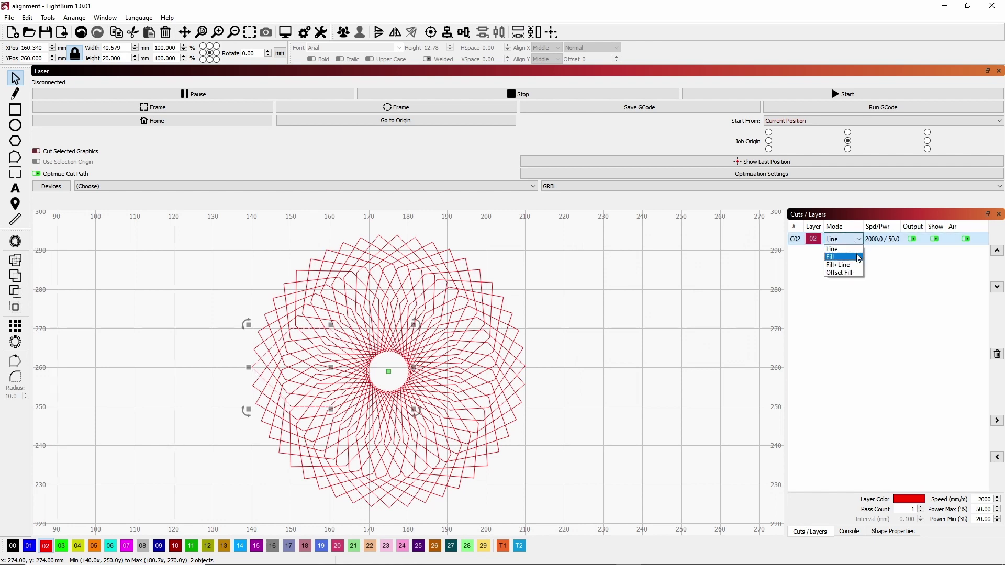
pyautogui.click(856, 264)
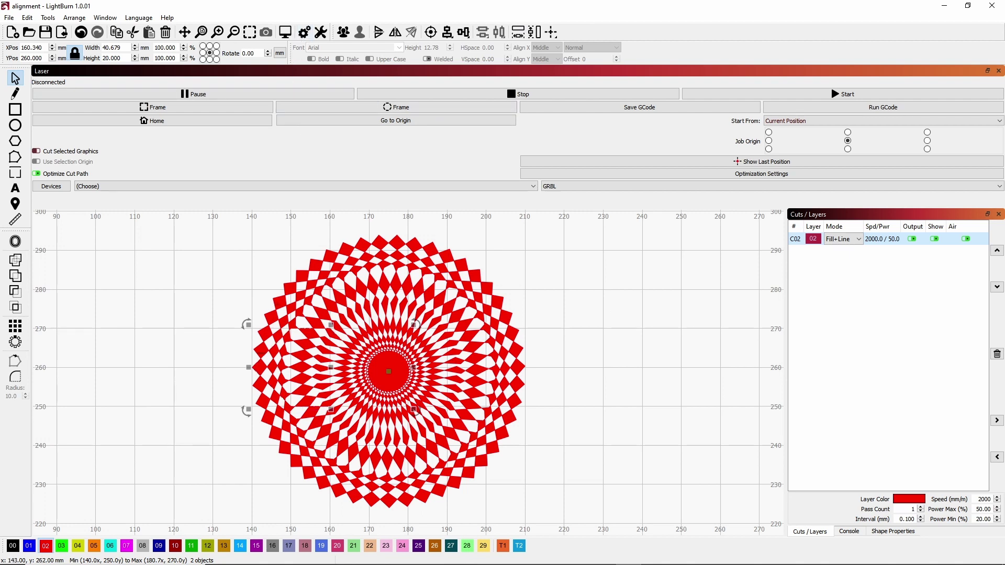
pyautogui.click(27, 17)
pyautogui.click(43, 58)
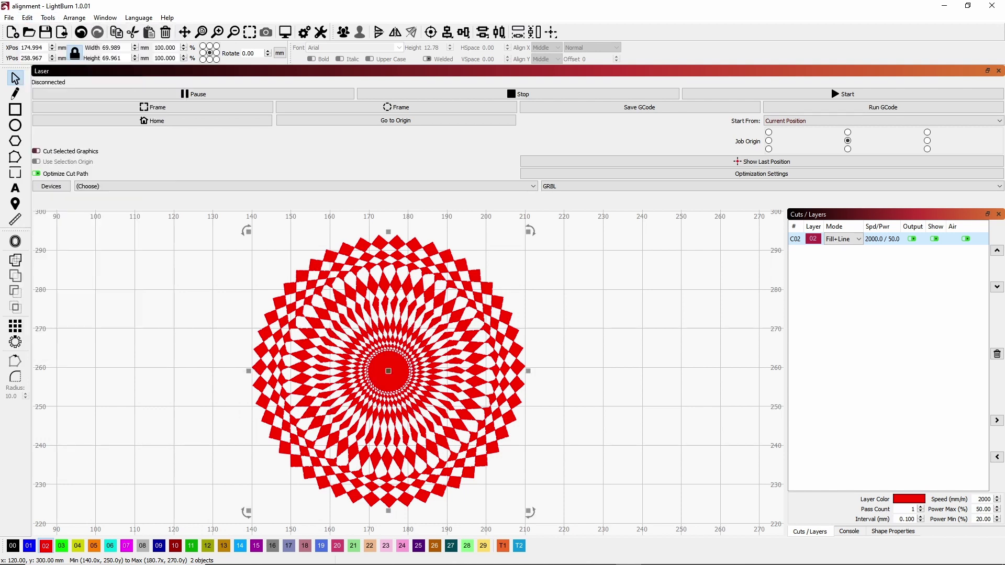
pyautogui.click(47, 19)
pyautogui.moveTo(74, 18)
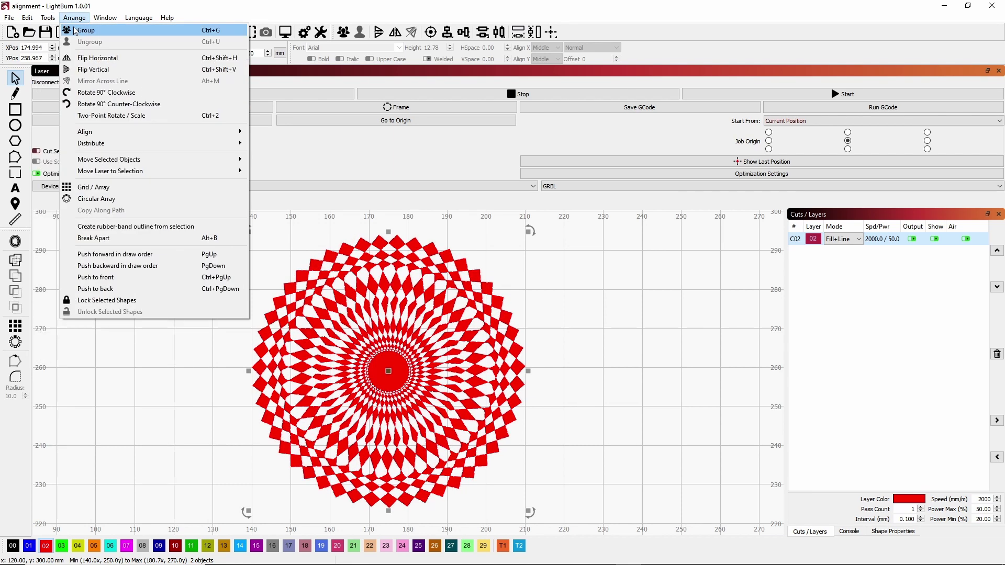
pyautogui.click(92, 33)
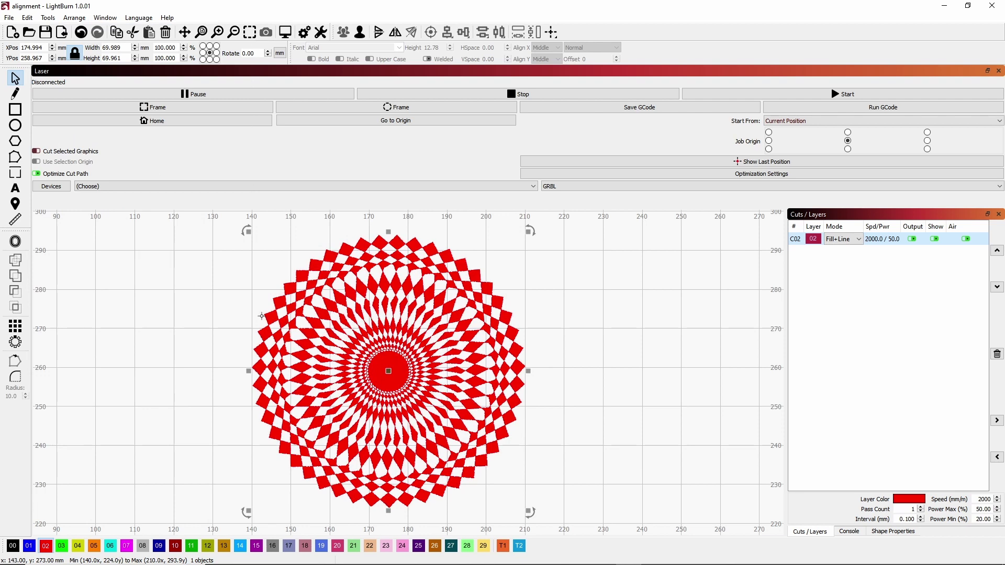
# Enlarge the grouped pattern proportionally to about 75.6 mm wide, keeping its upper right corner in place.
pyautogui.click(198, 310)
pyautogui.click(364, 371)
pyautogui.moveTo(253, 517); pyautogui.dragTo(228, 479)
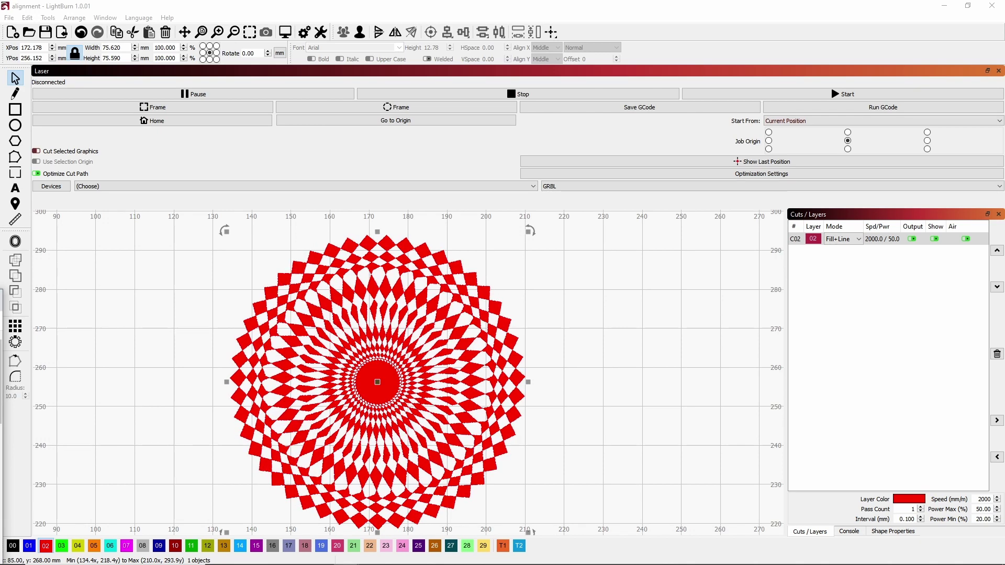
# Switch to the browser to view the Official Group for Sculpfun Users page on Facebook, and return to LightBurn.
pyautogui.moveTo(202, 280); pyautogui.dragTo(703, 13)
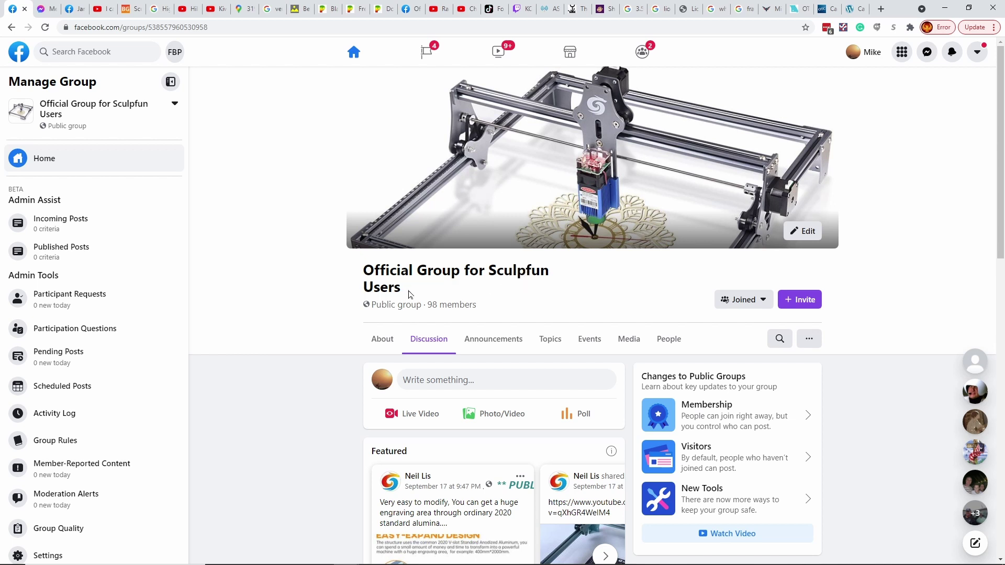
pyautogui.click(945, 9)
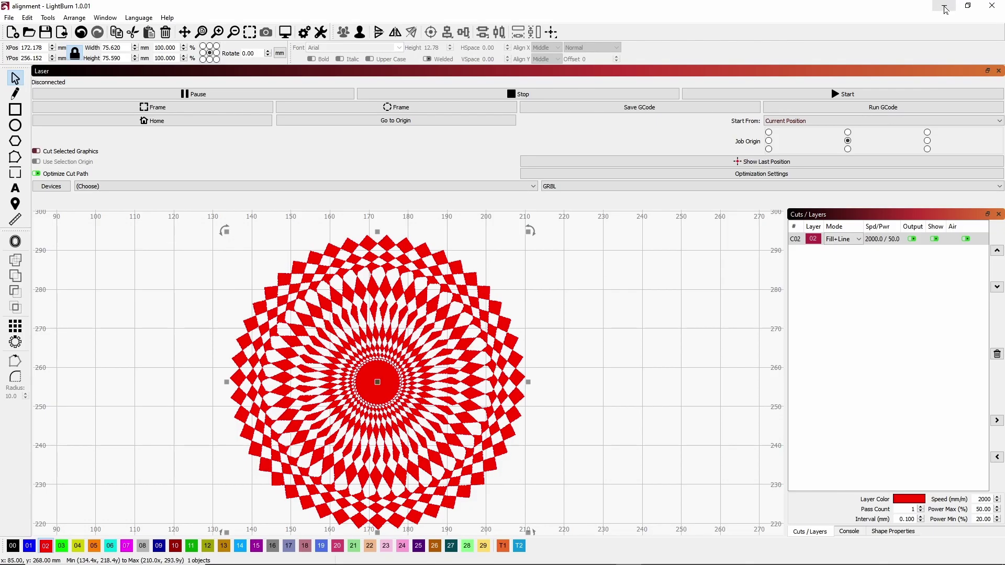